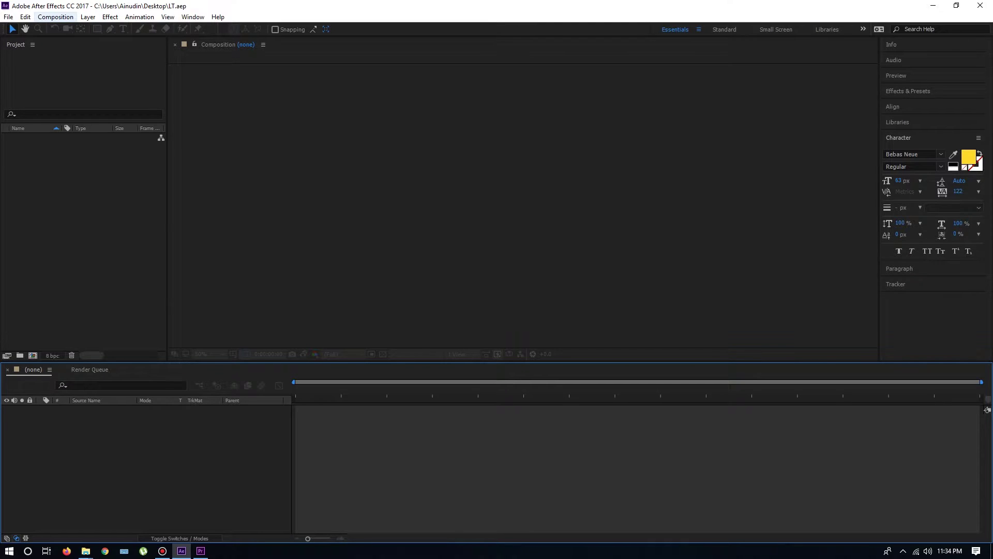
Step: Create a composition named Lower Third at 1920×396 with a 0;00;06;06 duration
left_click(56, 16)
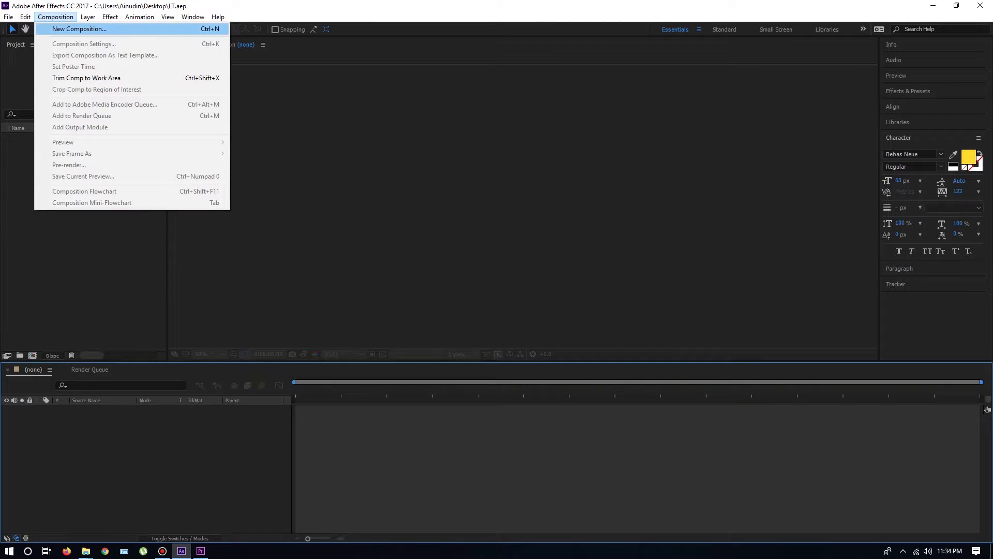
left_click(79, 29)
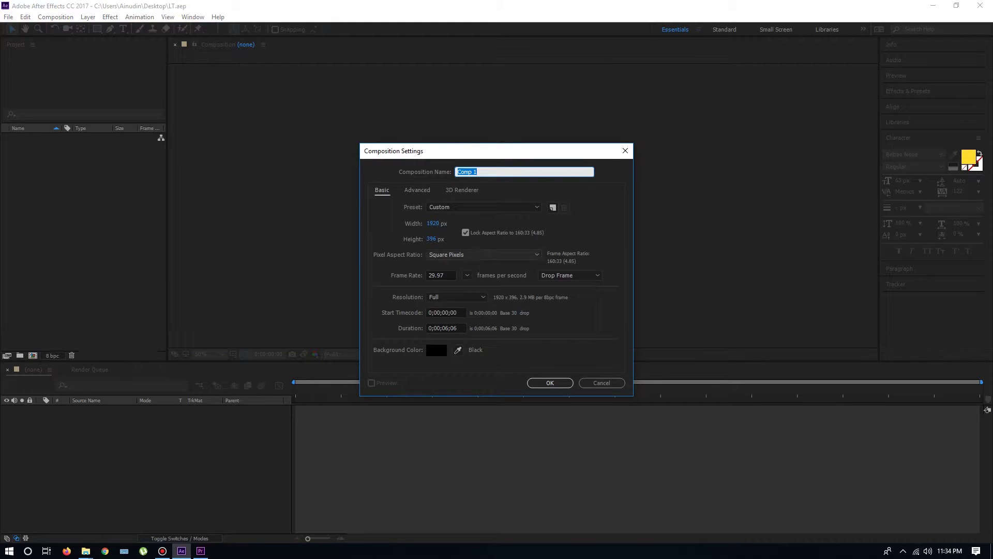
left_click(601, 382)
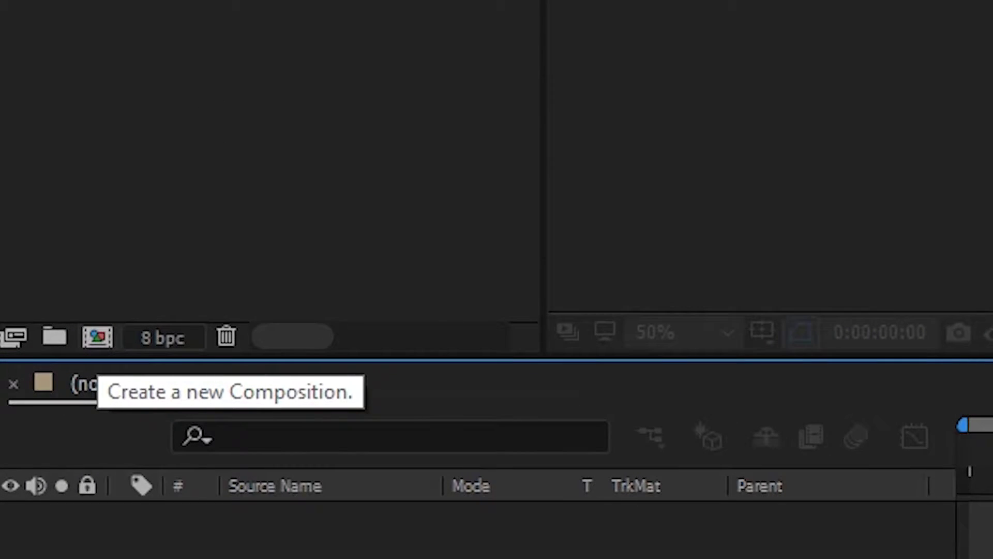
left_click(43, 383)
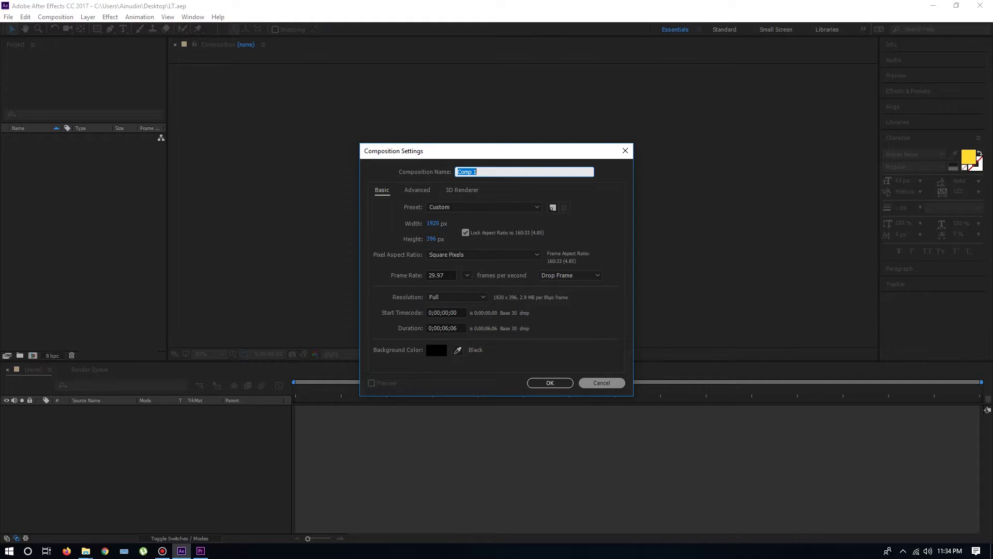
left_click(601, 383)
key("ctrl+n")
left_click_drag(503, 151, 514, 85)
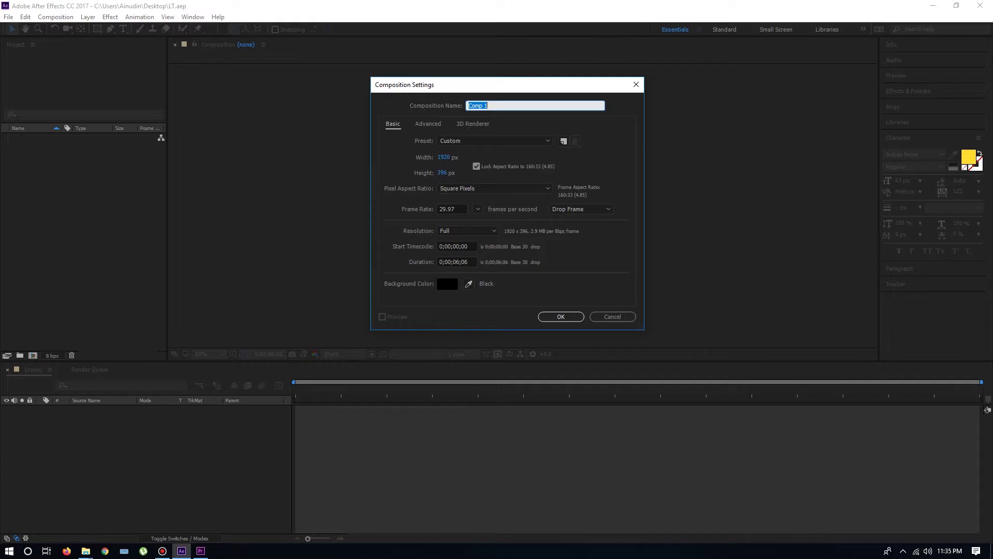
type("Lower Third")
left_click(460, 262)
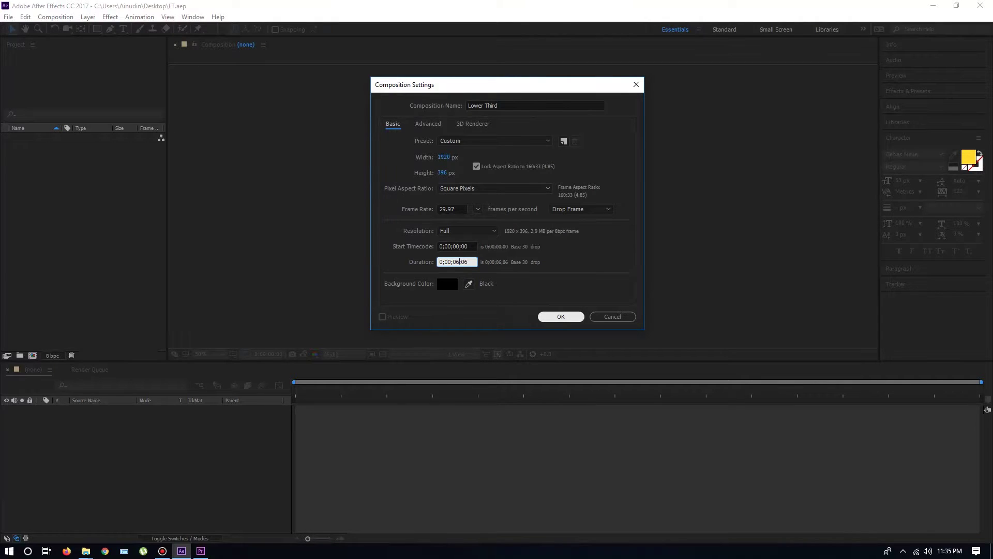
key("Return")
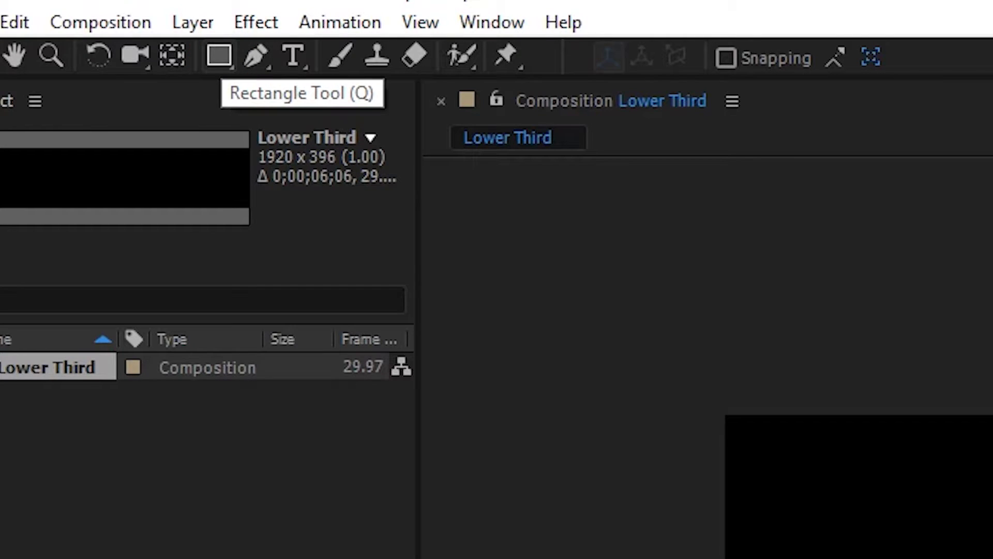
Step: Draw a tall rectangle with yellow FFDA2E fill near the composition's left edge
left_click(219, 55)
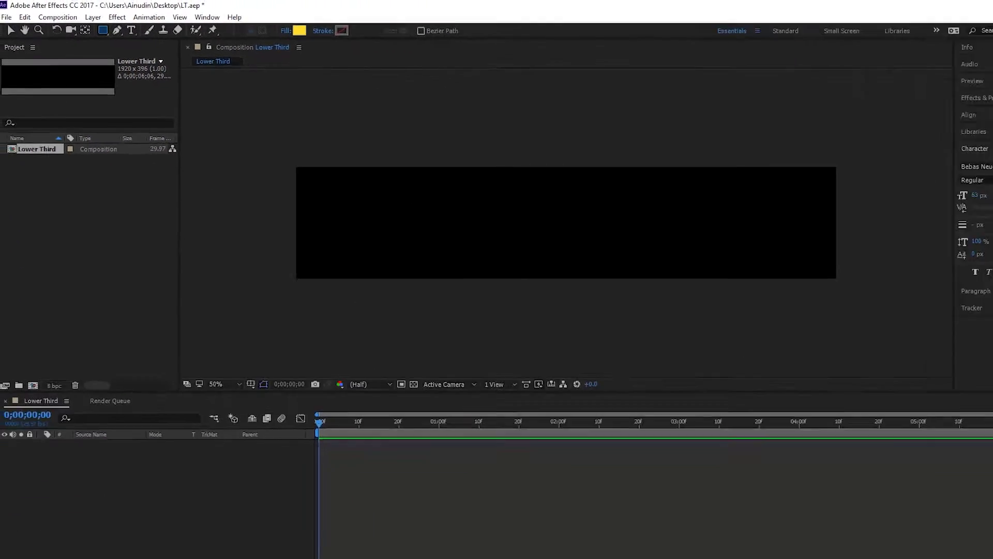
left_click(299, 30)
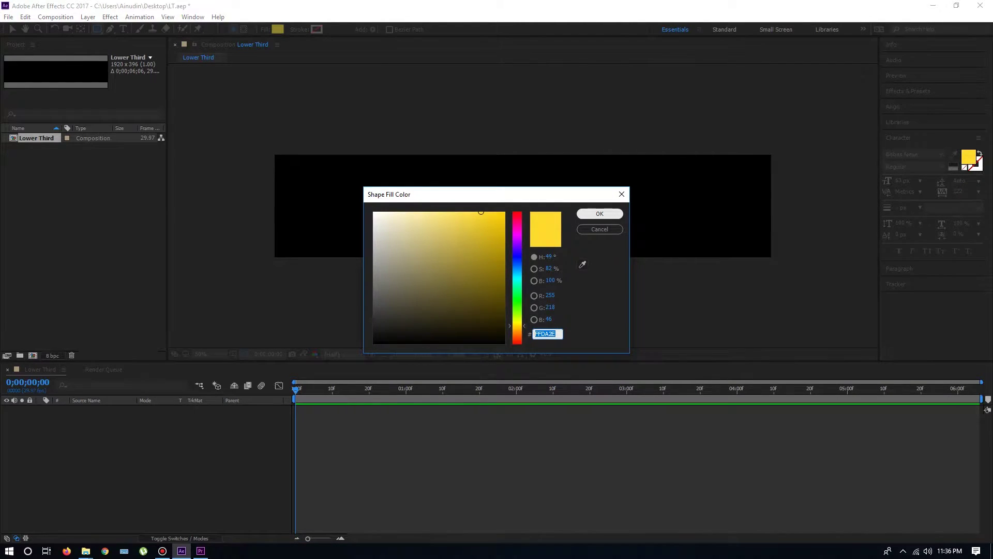
left_click(599, 213)
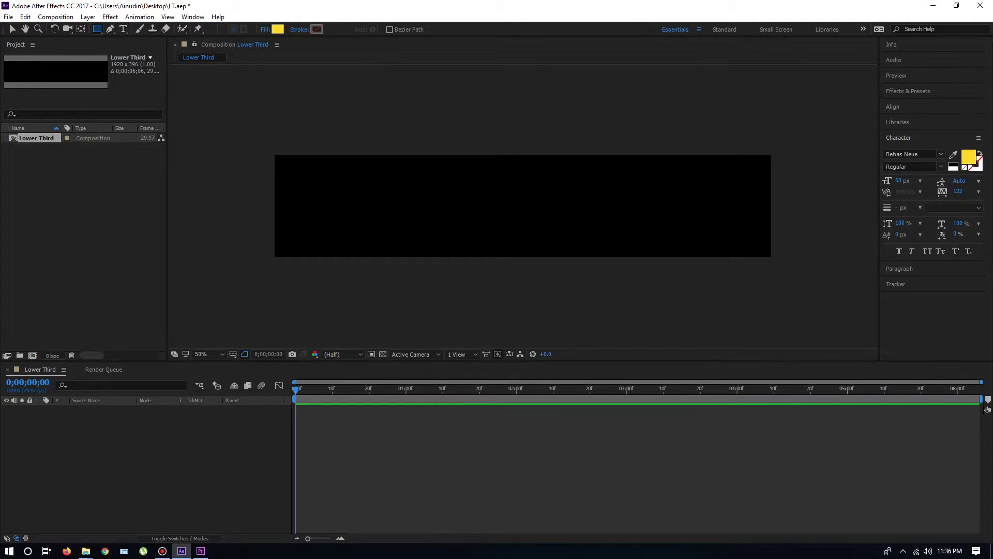
mouse_move(300, 166)
left_mouse_down()
mouse_move(327, 230)
mouse_move(318, 243)
left_mouse_up()
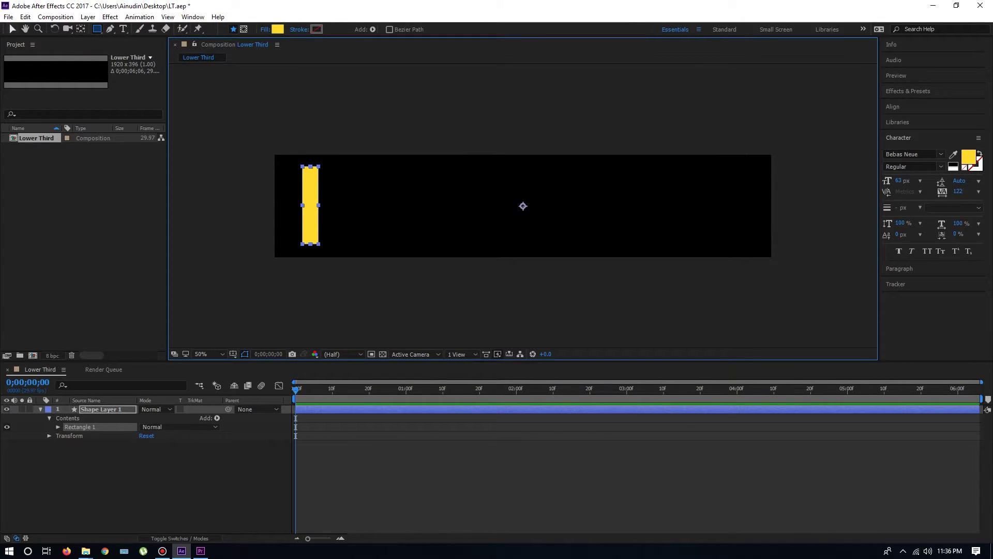
Step: Move Shape Layer 1's anchor point onto the yellow bar with Pan Behind, then reveal Scale
left_click(12, 29)
left_click(228, 478)
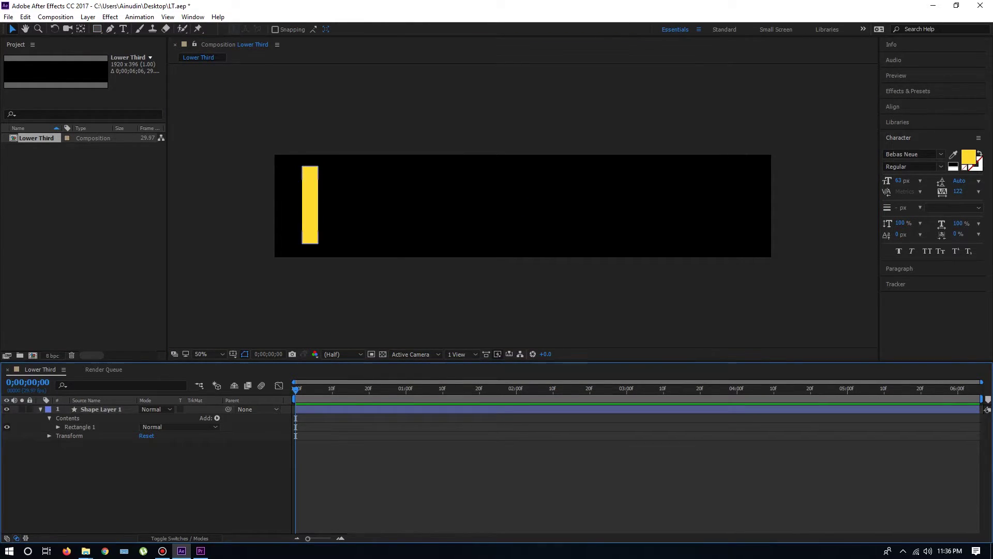
left_click(310, 207)
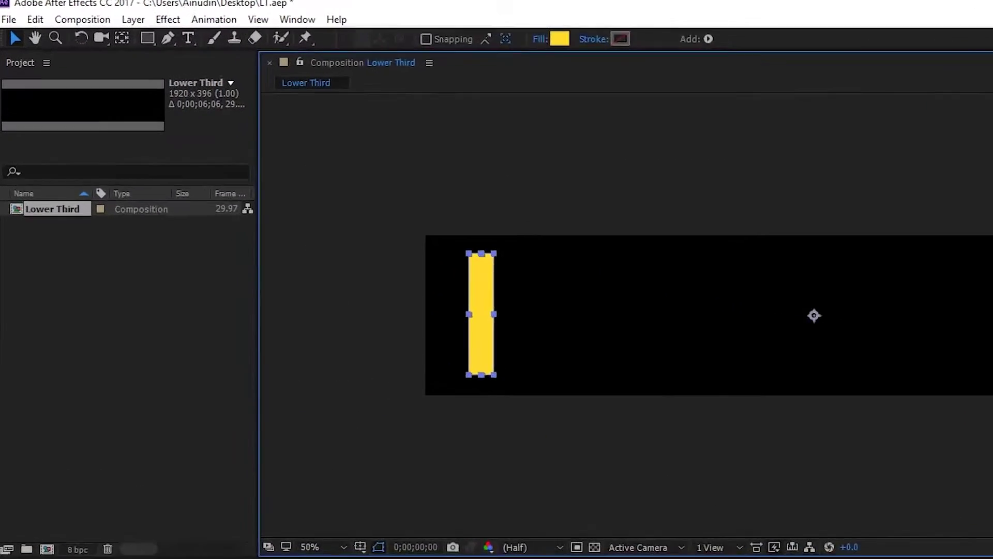
key("y")
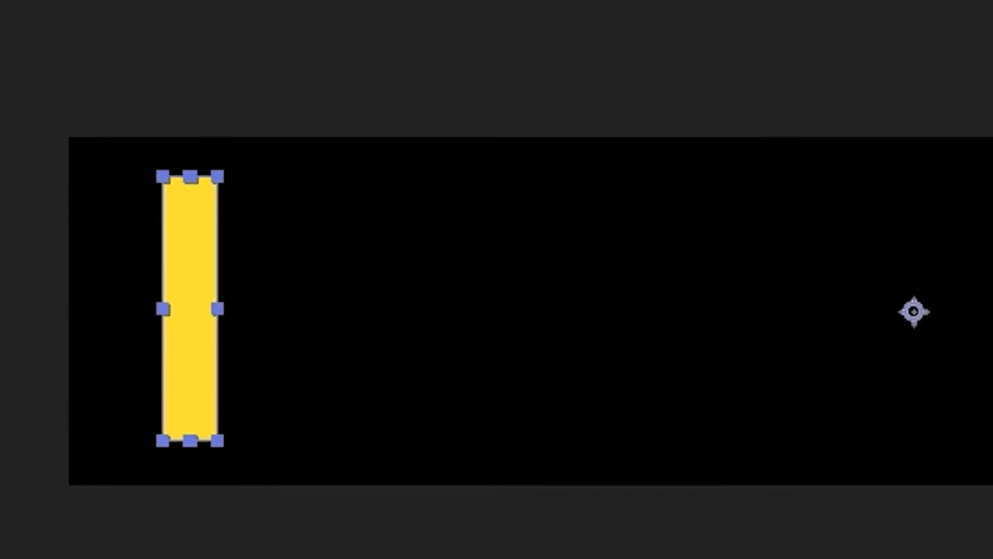
left_click_drag(914, 311, 194, 179)
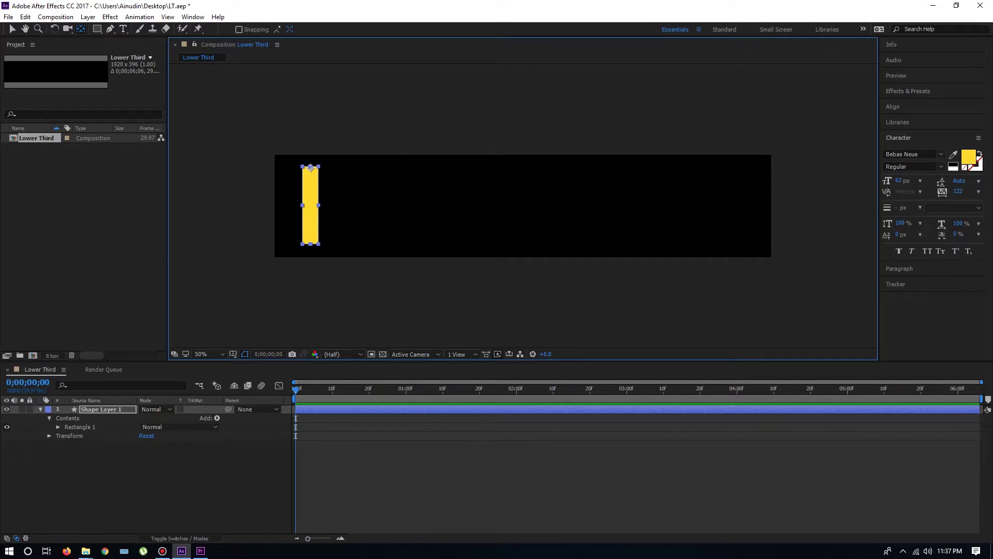
left_click(108, 409)
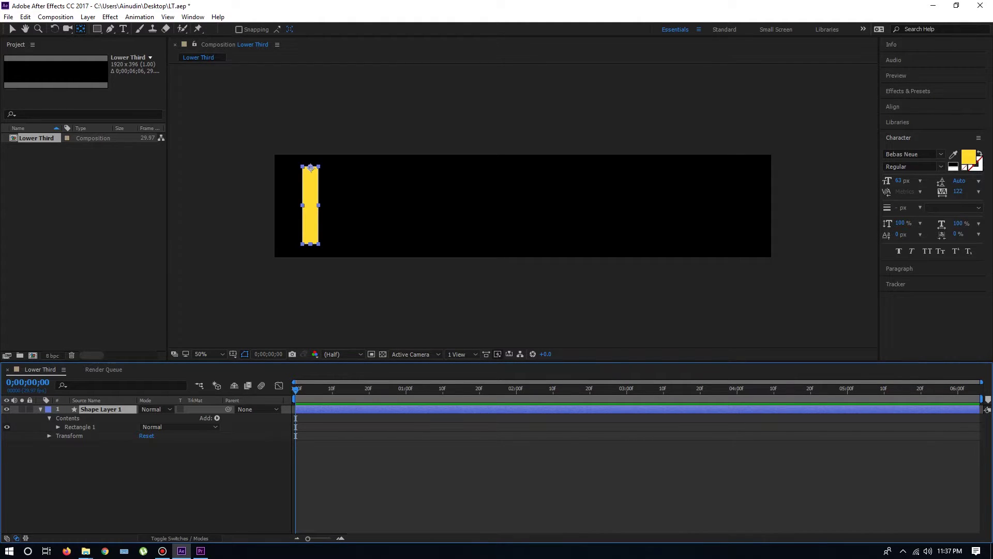
key("s")
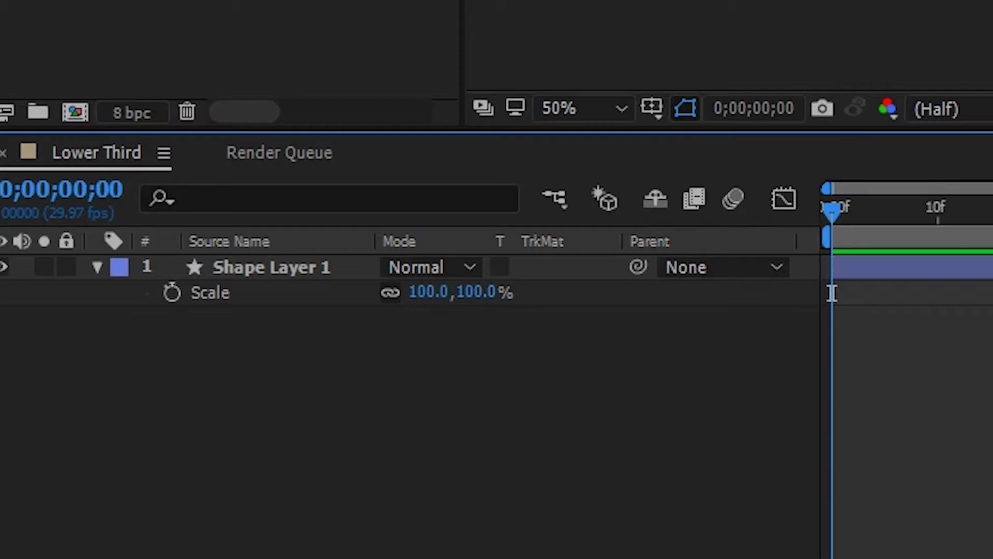
Step: Reveal the bar's Scale property, test scaling it up, then undo back to 100%
left_click(271, 267)
left_click(98, 268)
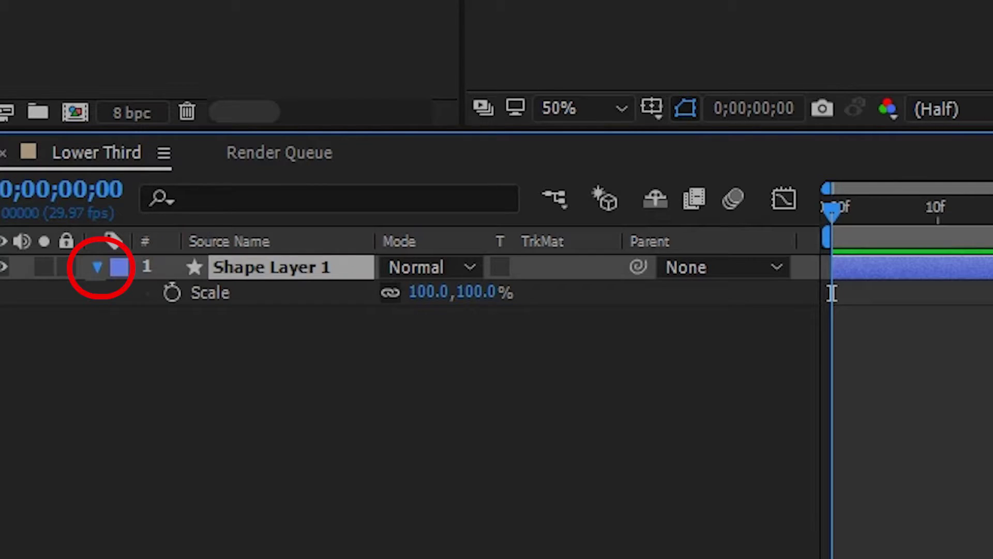
left_click(98, 268)
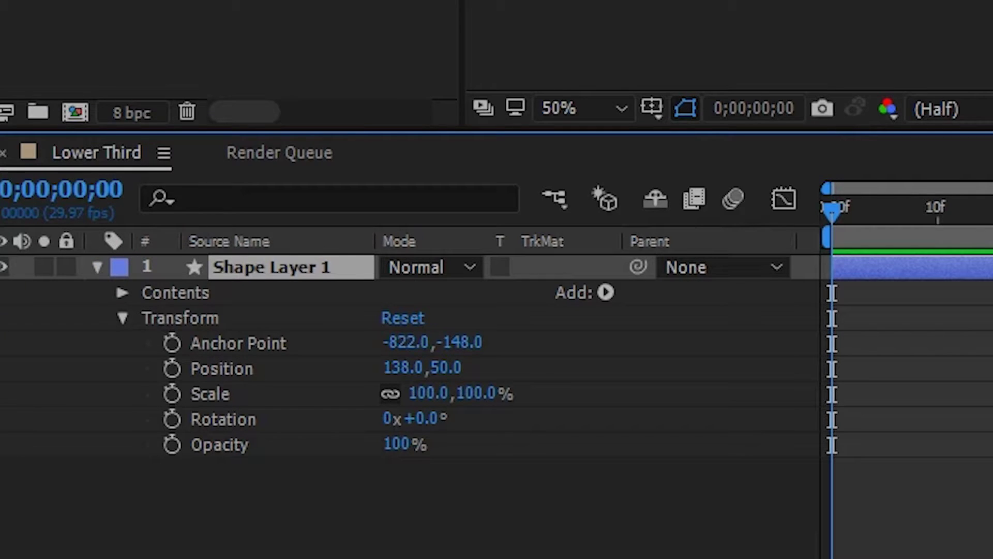
left_click(97, 267)
left_click(97, 267)
left_click(97, 268)
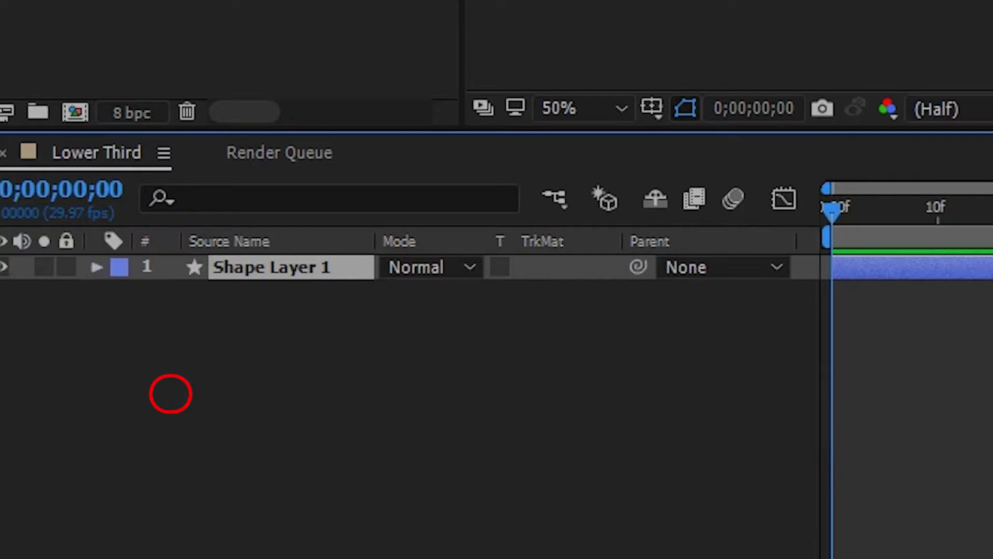
left_click(97, 267)
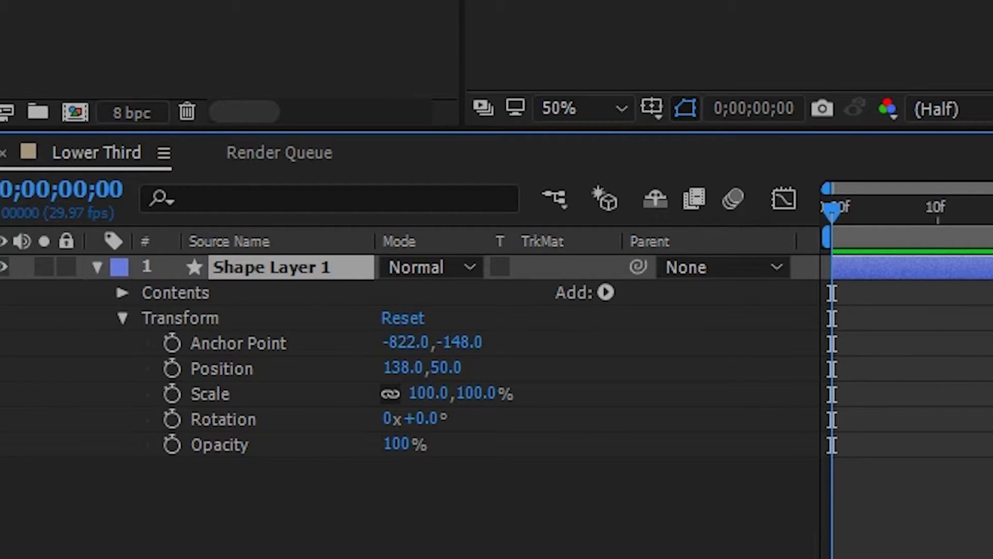
key("s")
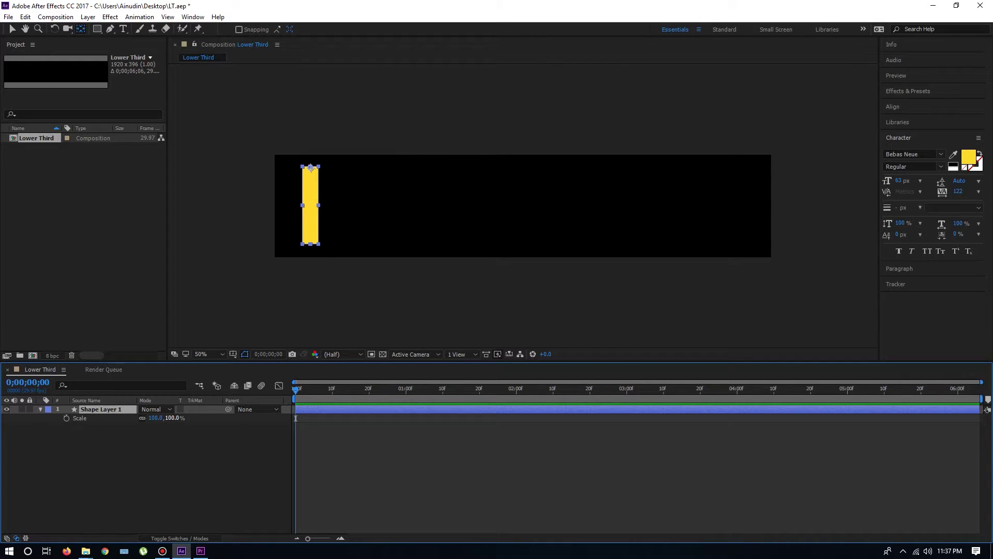
left_click_drag(172, 418, 218, 418)
mouse_move(156, 418)
left_mouse_down()
mouse_move(205, 418)
mouse_move(176, 418)
left_mouse_up()
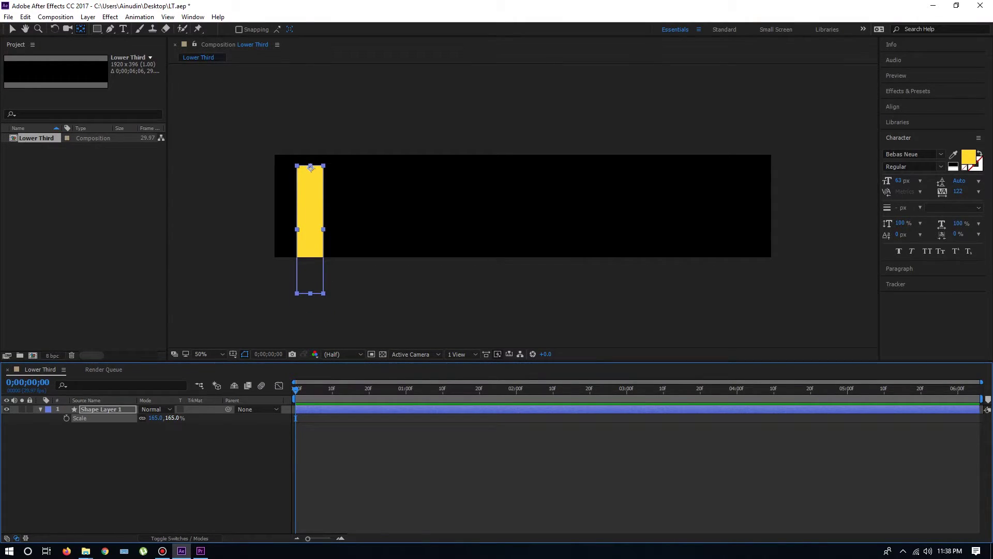
key("ctrl+z")
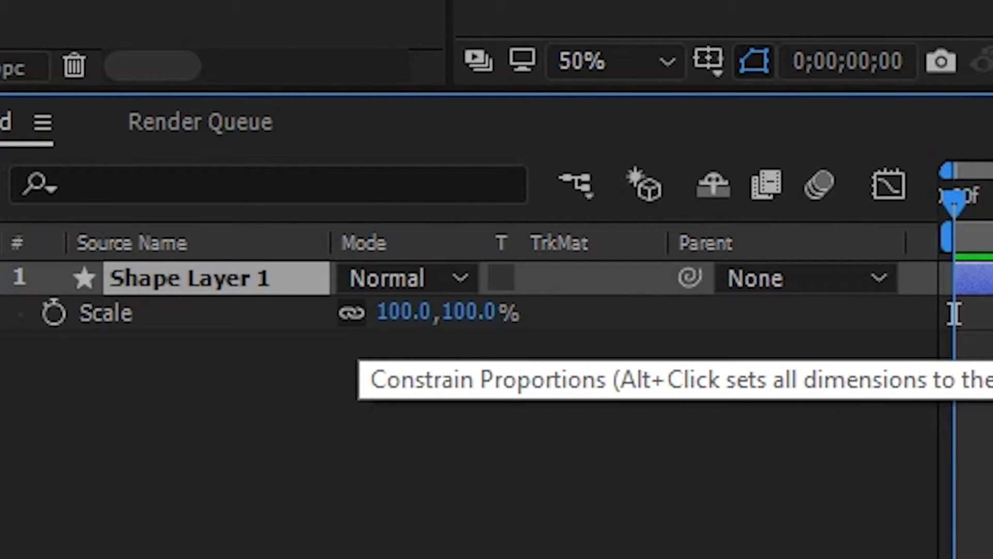
Step: Turn off Scale's constrain proportions so height scales independently, leaving it at 100%
left_click(351, 313)
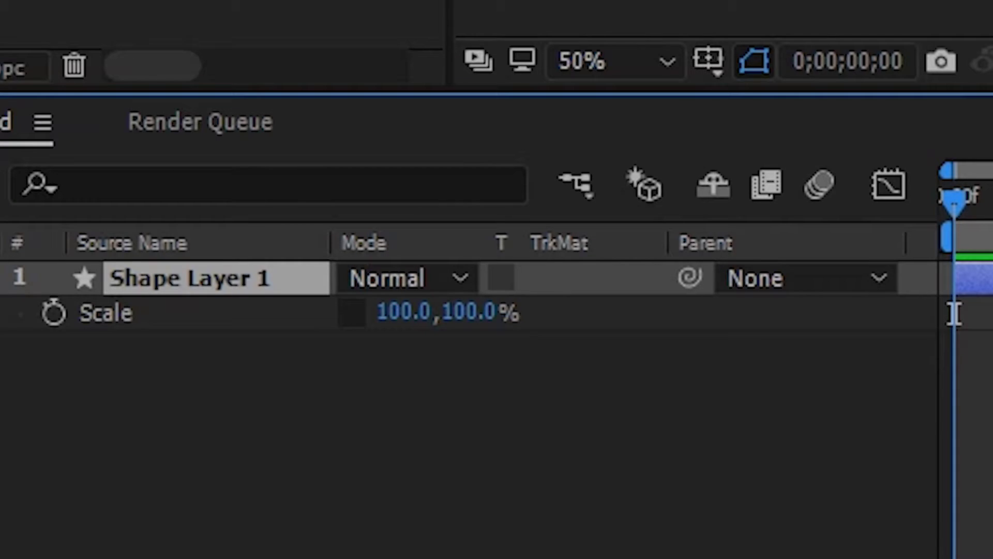
left_click_drag(468, 311, 382, 311)
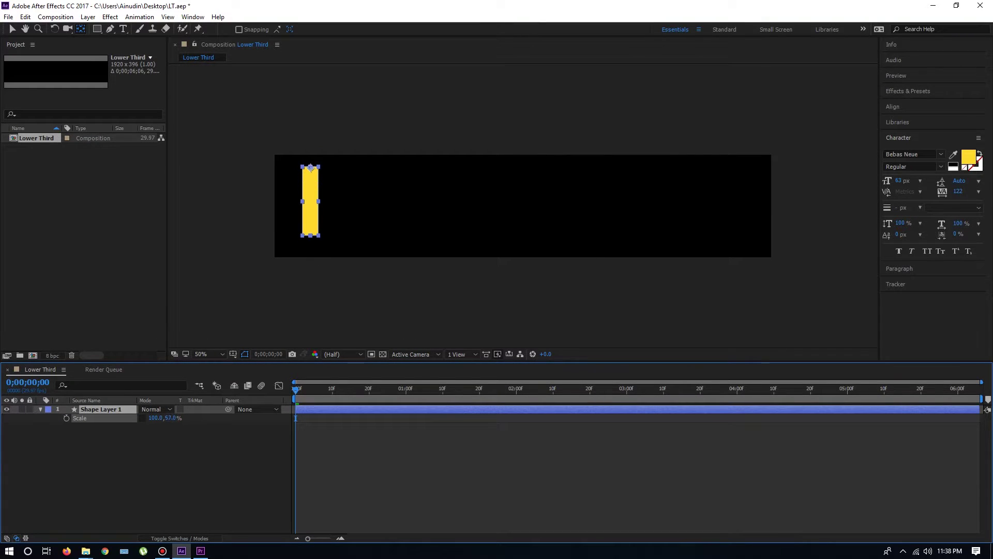
left_click_drag(171, 418, 284, 398)
key("ctrl+z")
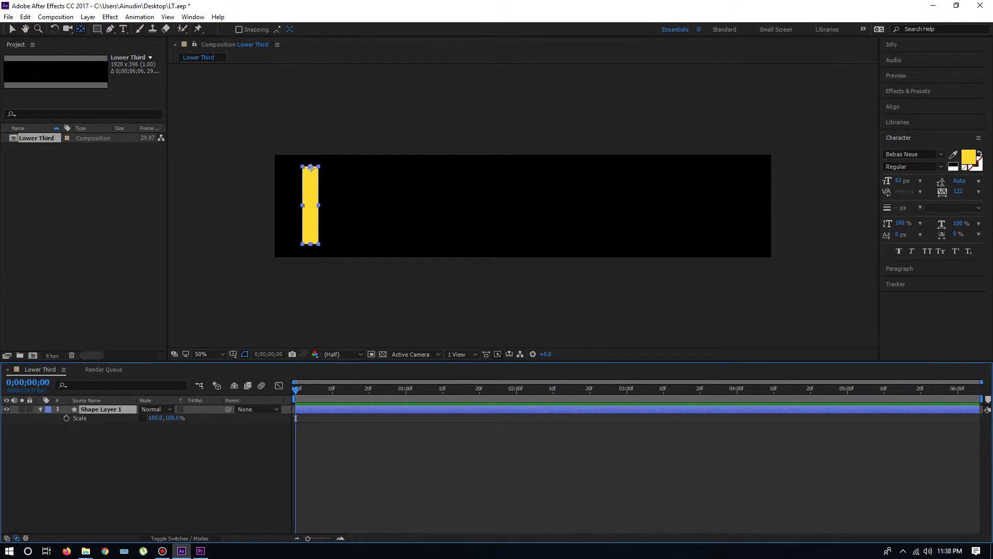
key("space")
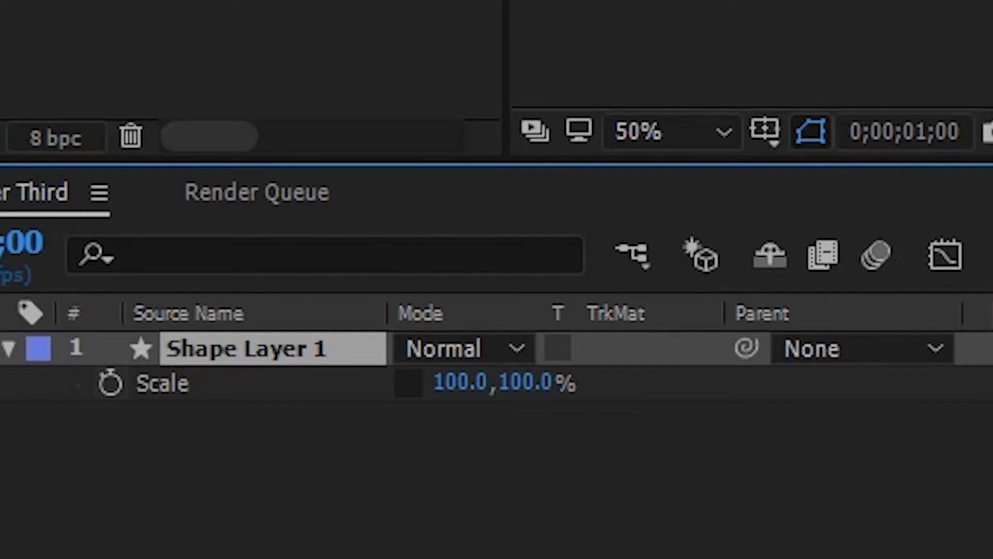
Step: Keyframe the bar's Scale from 100,0% at frame zero to 100,100% at about one second, and preview
left_click(110, 383)
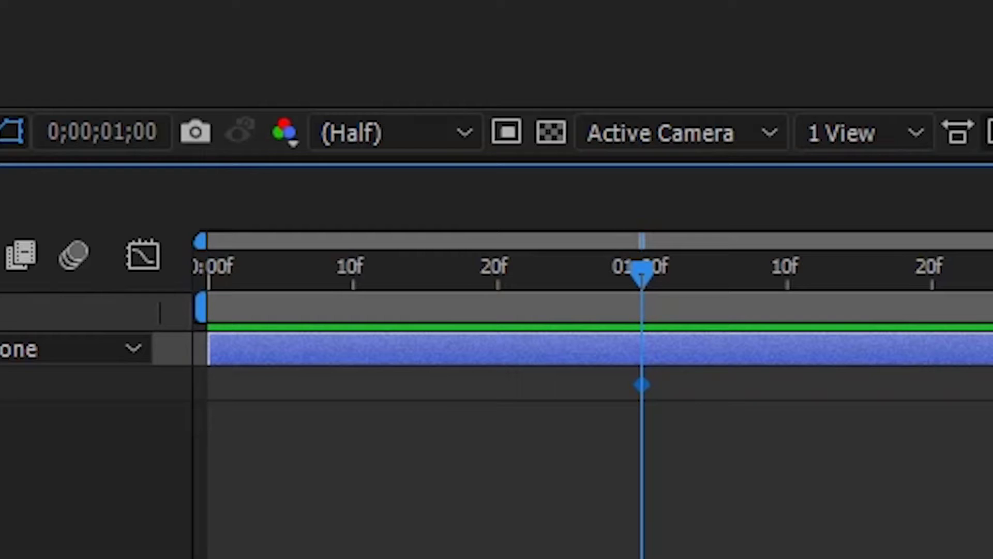
left_click_drag(642, 274, 208, 274)
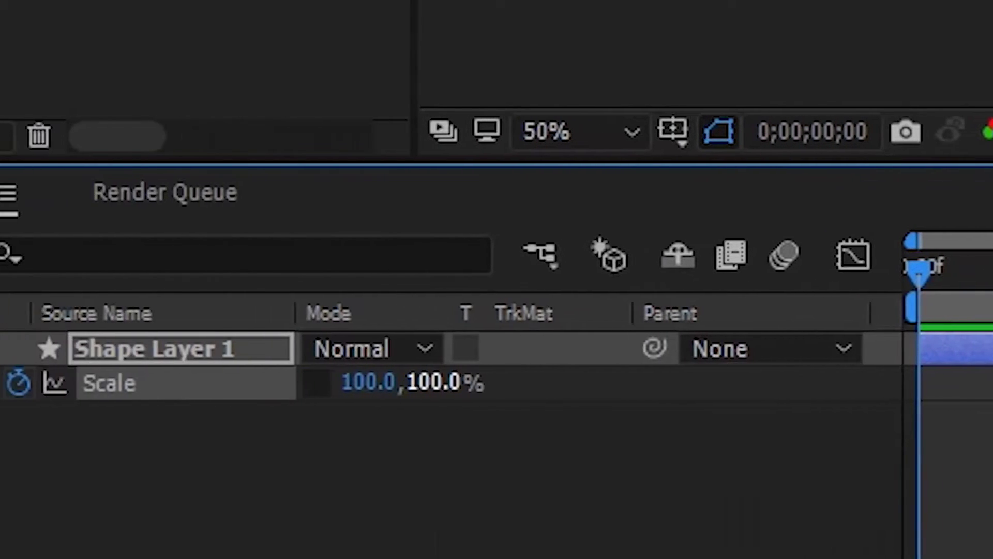
left_click(465, 382)
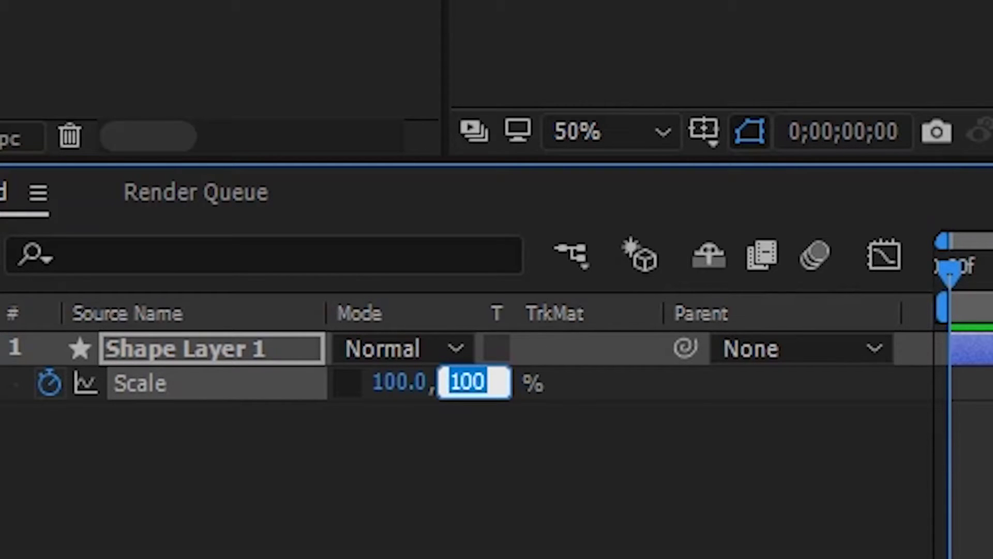
type("0")
key("Return")
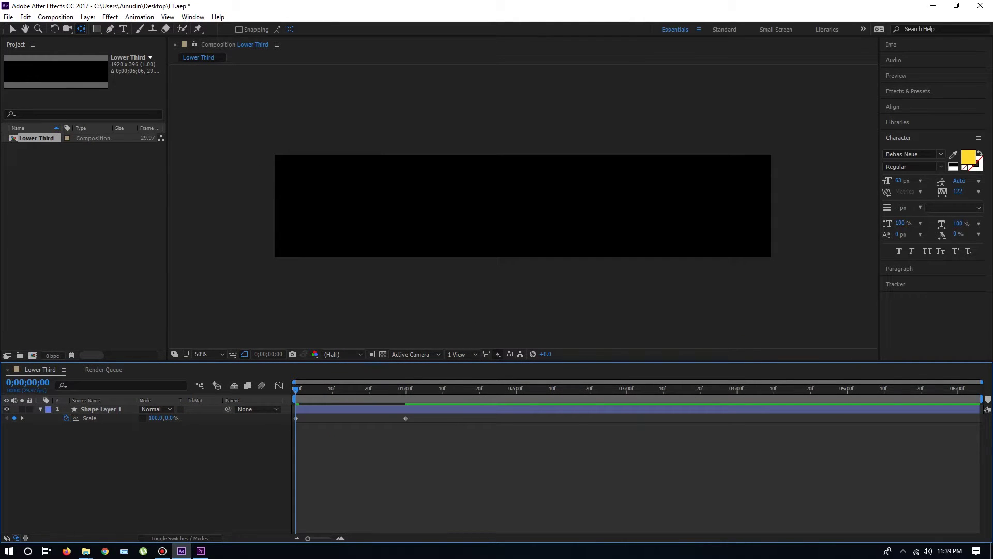
key("space")
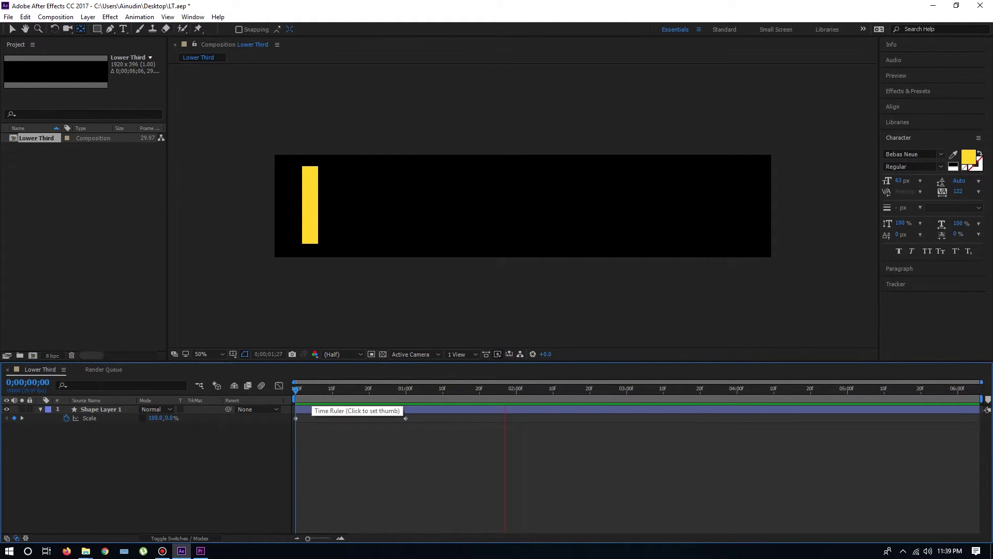
key("space")
key("space")
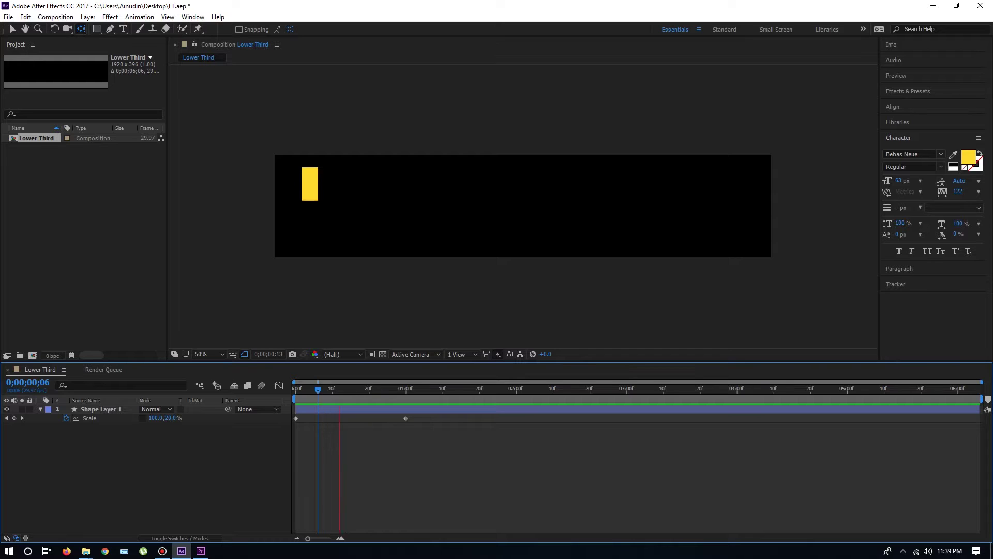
key("space")
key("space")
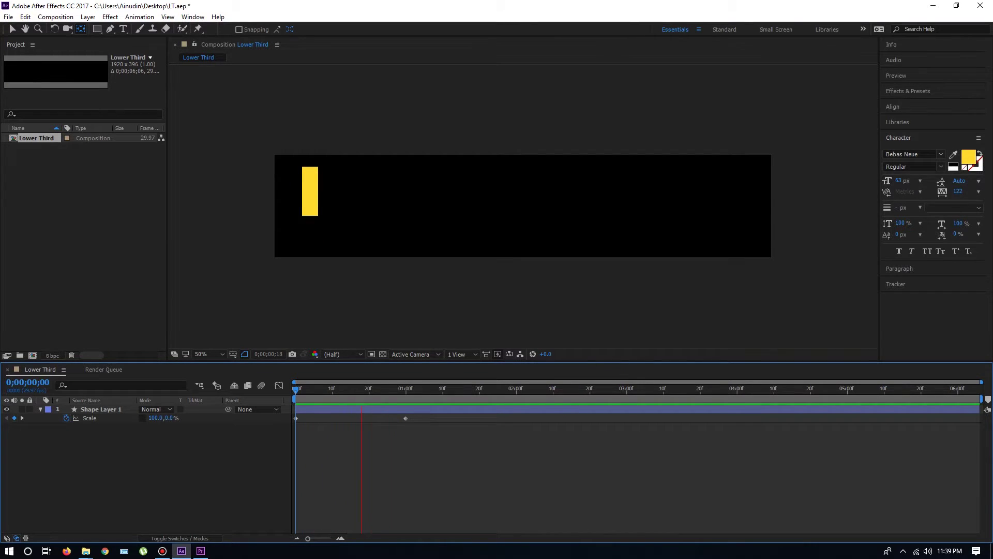
key("space")
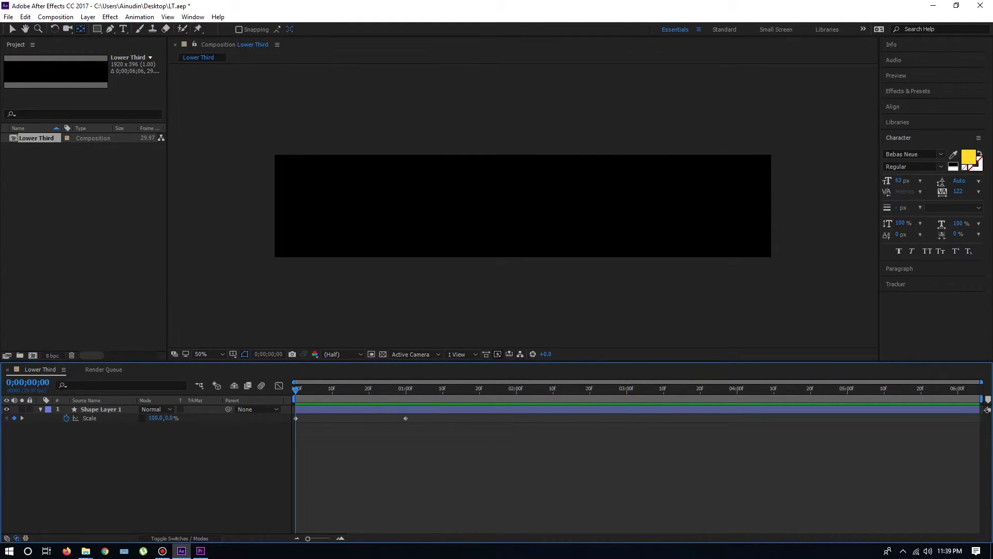
key("space")
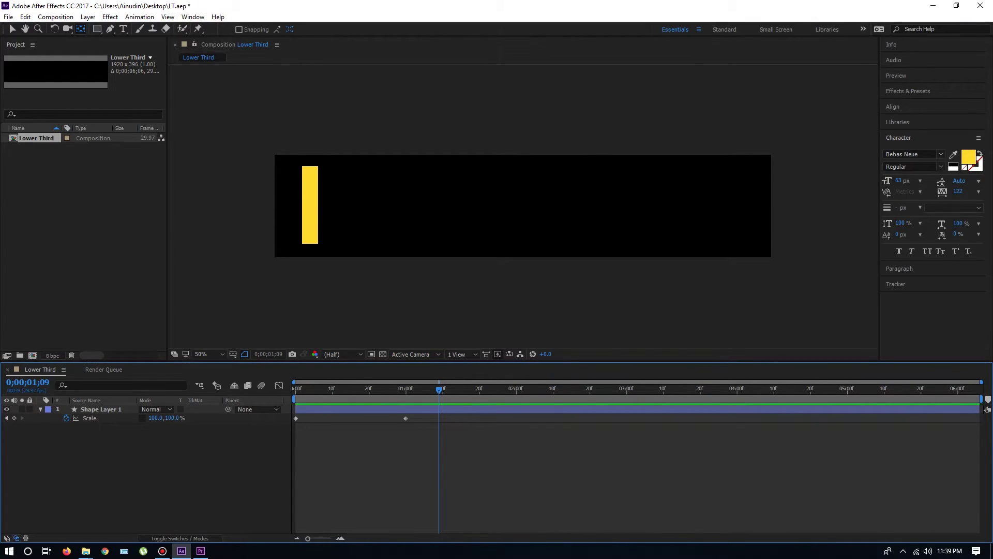
Step: Select both Scale keyframes and apply Keyframe Assistant > Easy Ease to them
left_click_drag(415, 434, 288, 417)
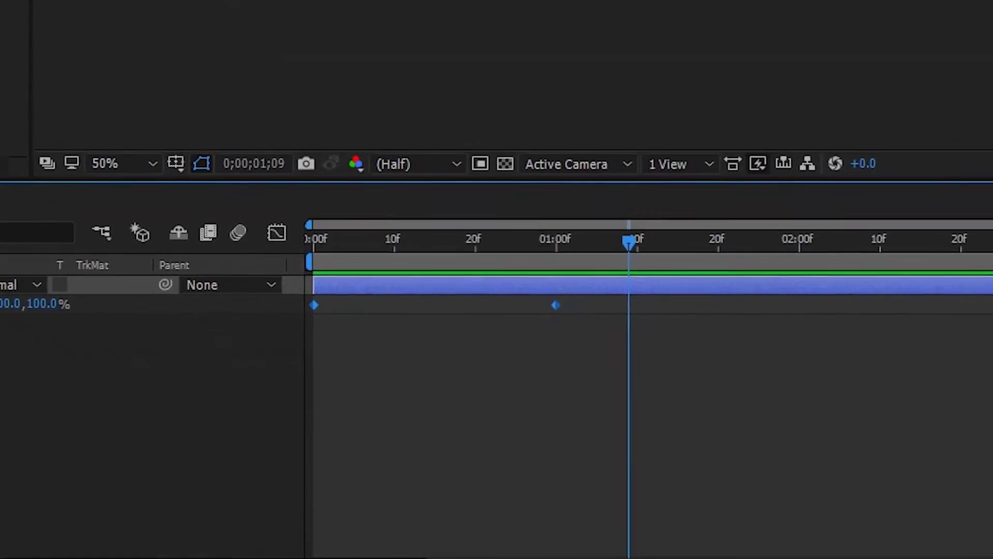
key("F9")
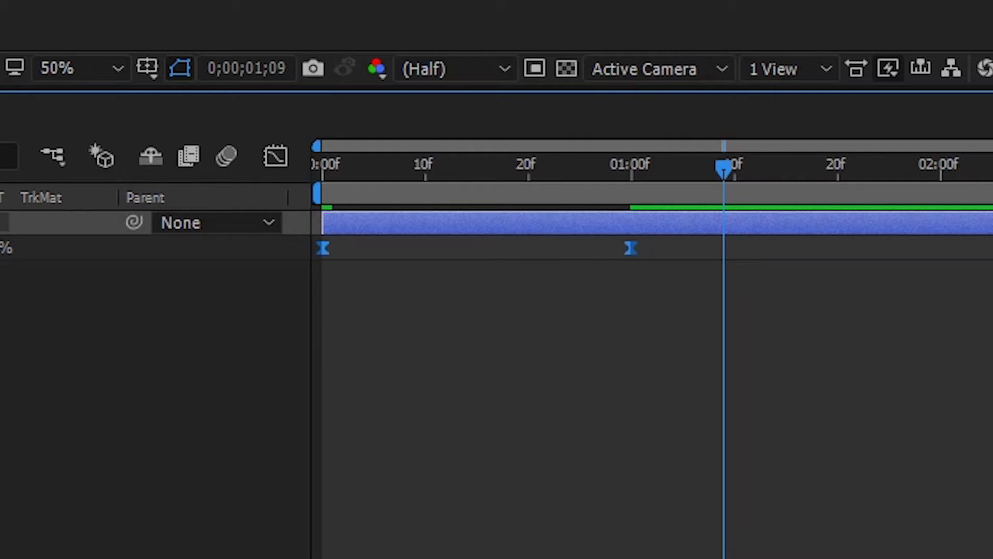
key("ctrl+shift+a")
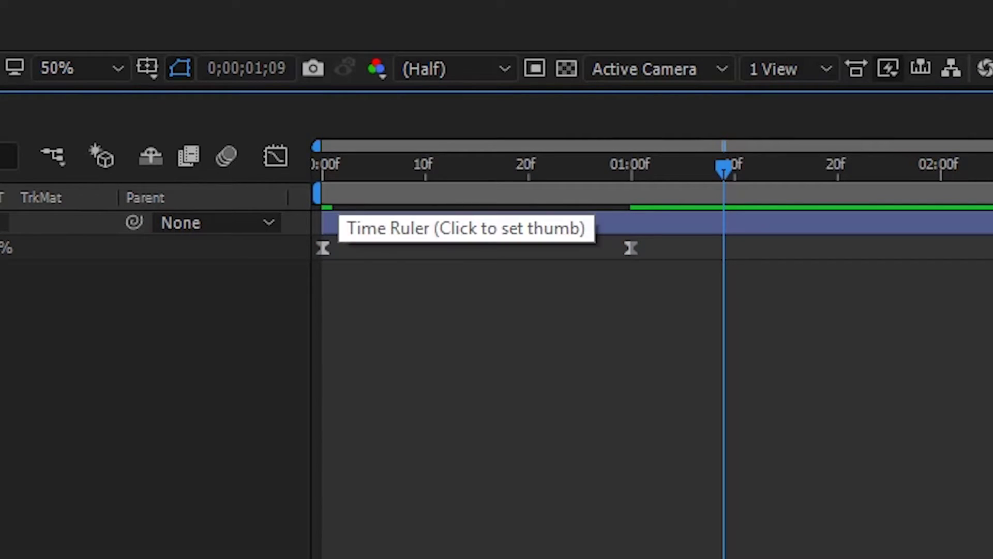
key("ctrl+z")
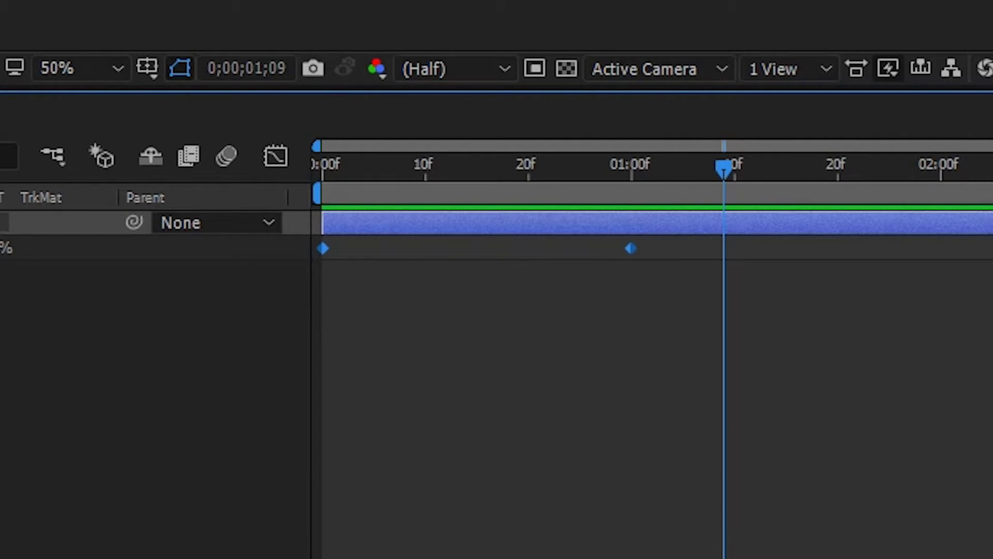
right_click(630, 249)
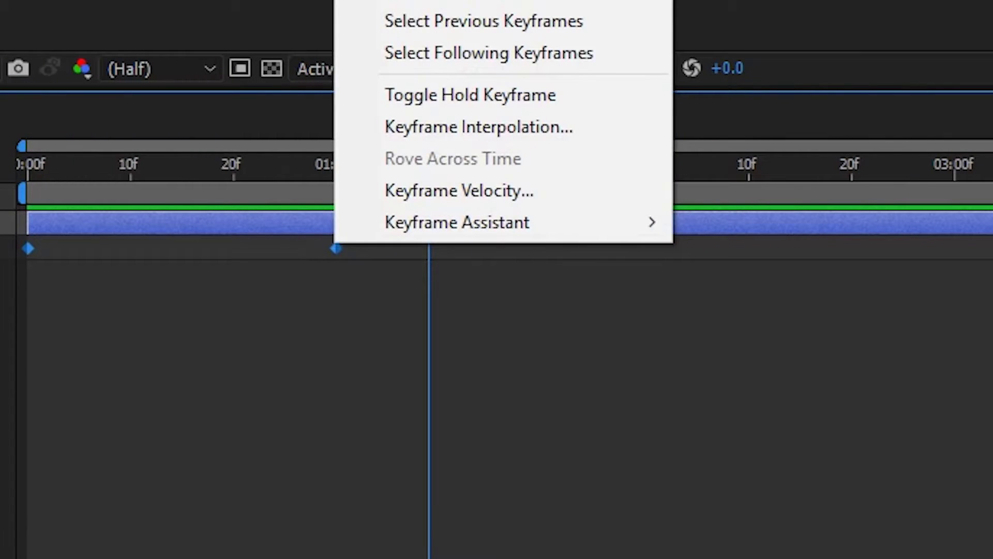
mouse_move(517, 222)
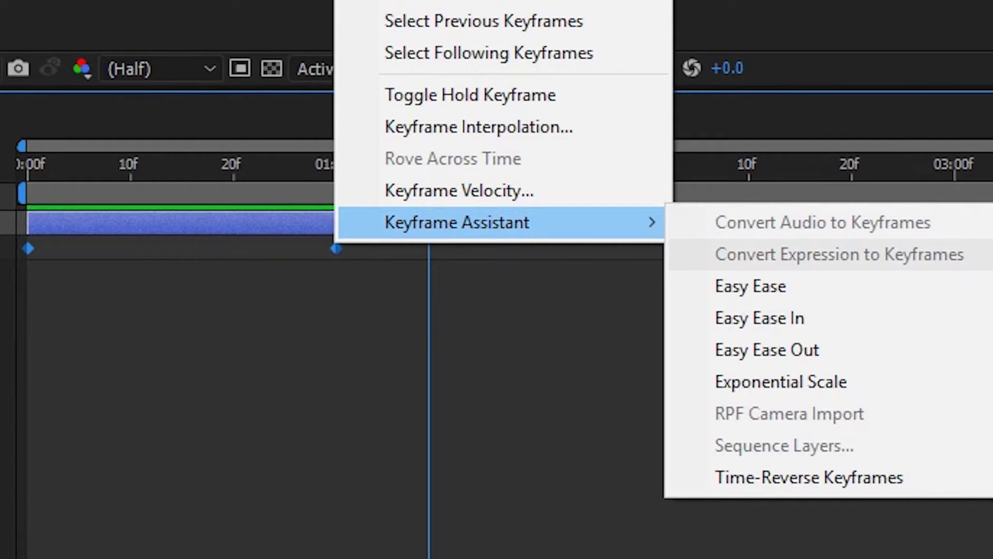
left_click(750, 286)
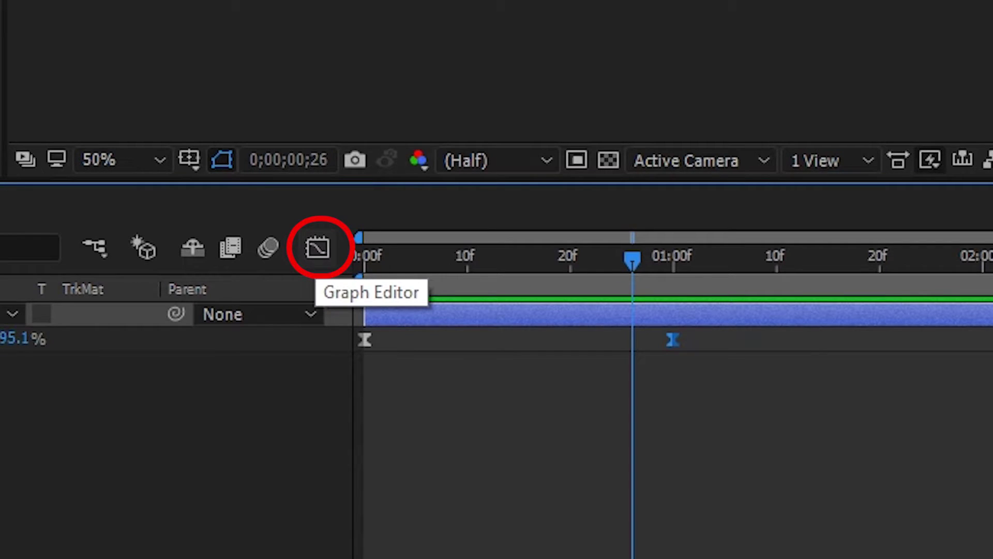
Step: In the Graph Editor, drag the last Scale keyframe's influence handle left for a longer ease
left_click(317, 248)
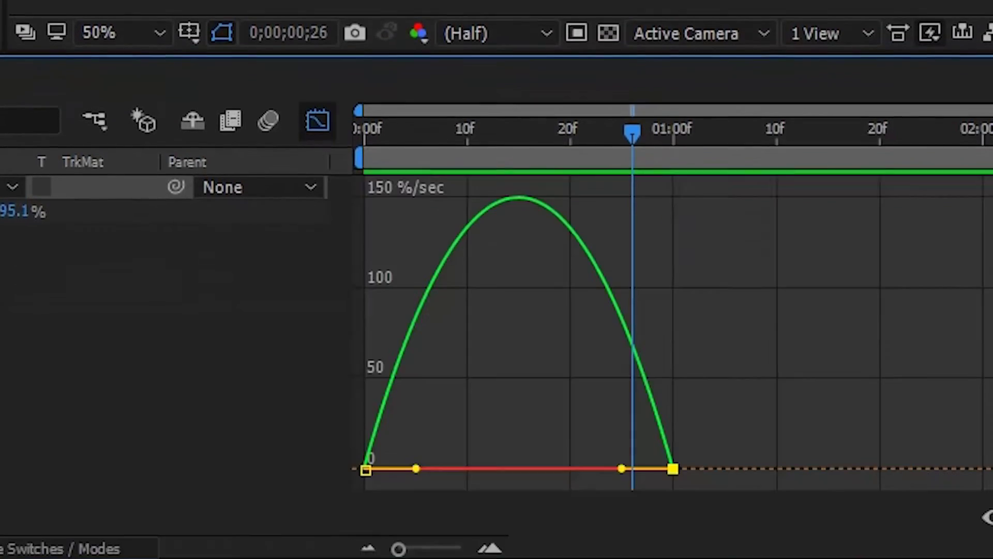
left_click_drag(656, 452, 684, 486)
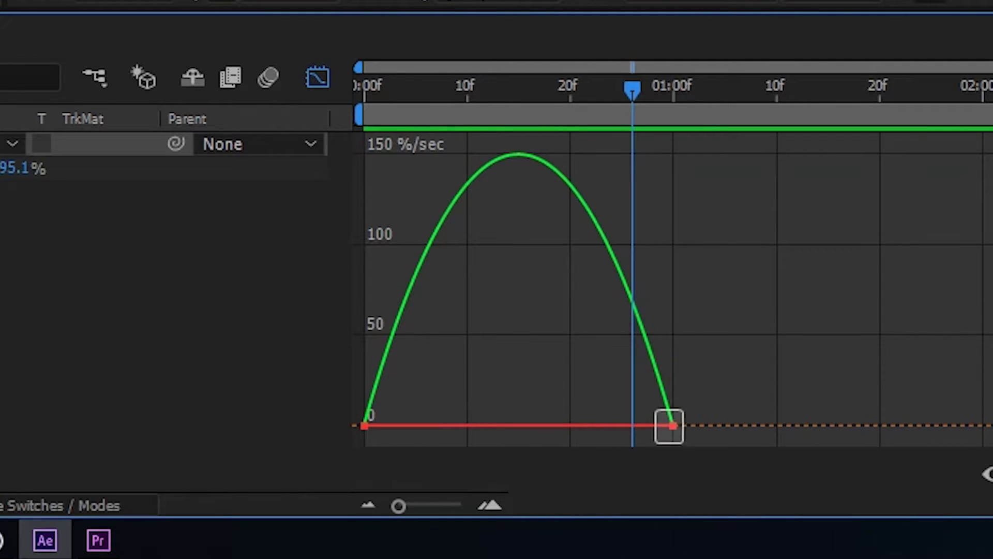
left_click_drag(683, 443, 683, 443)
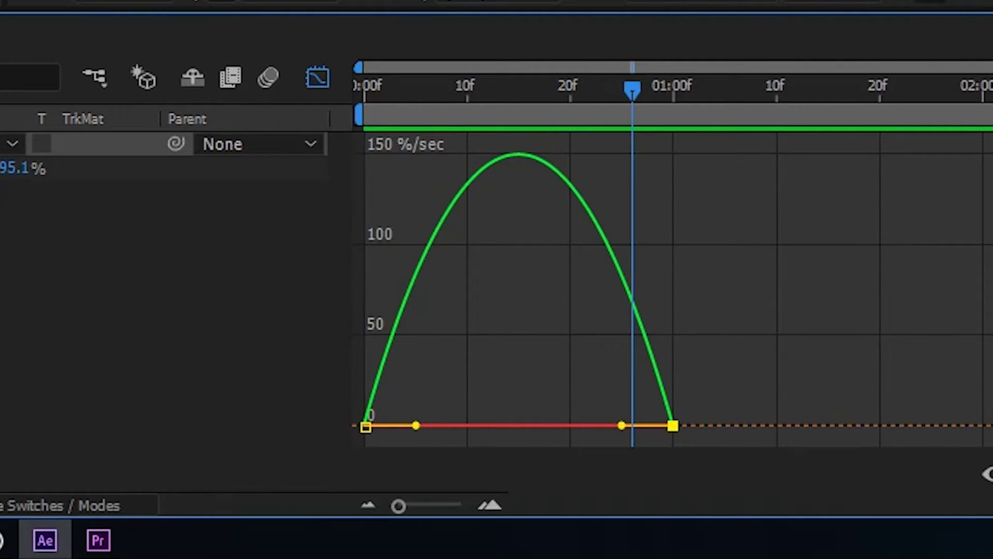
left_click_drag(621, 425, 518, 425)
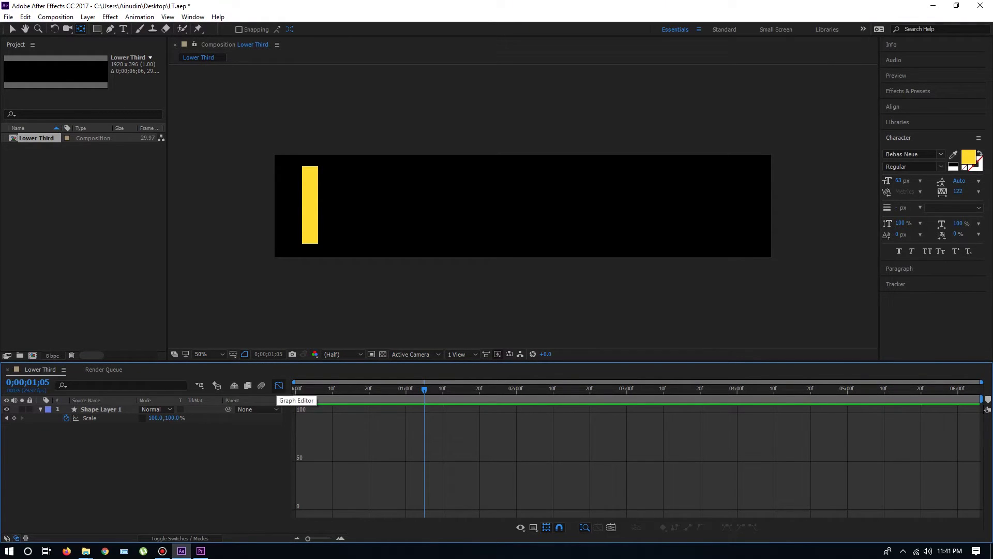
left_click(279, 386)
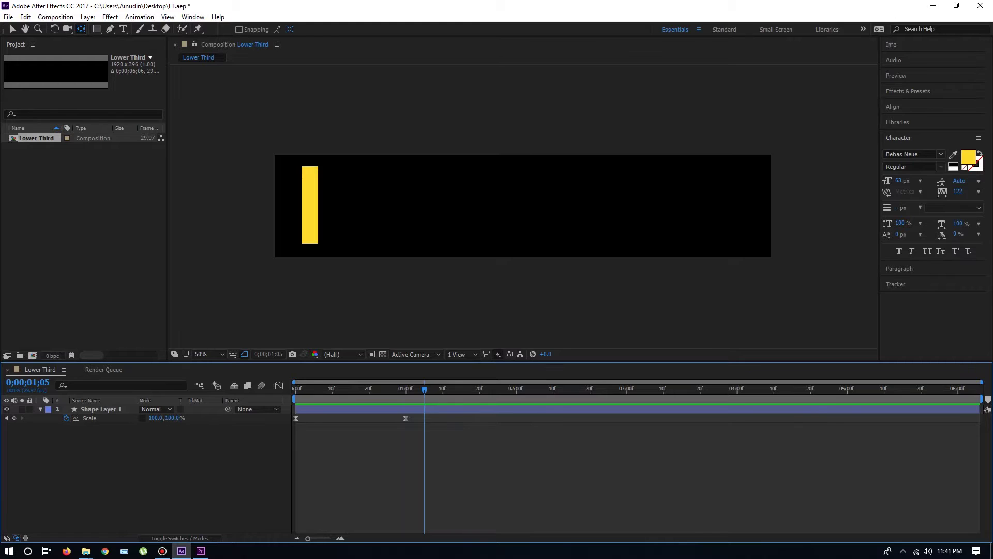
Step: Preview the eased grow-in from the start and collapse the Scale property
key("Home")
key("space")
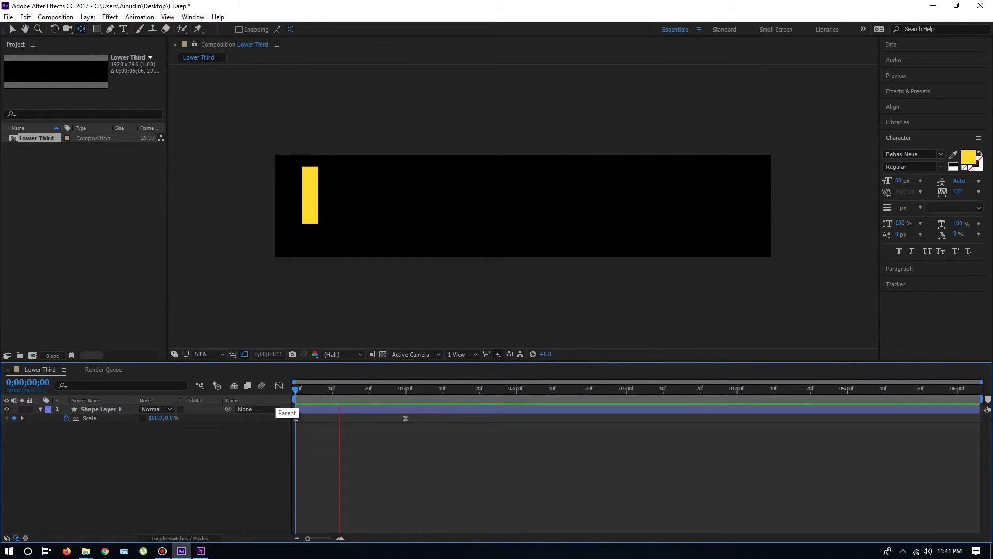
key("space")
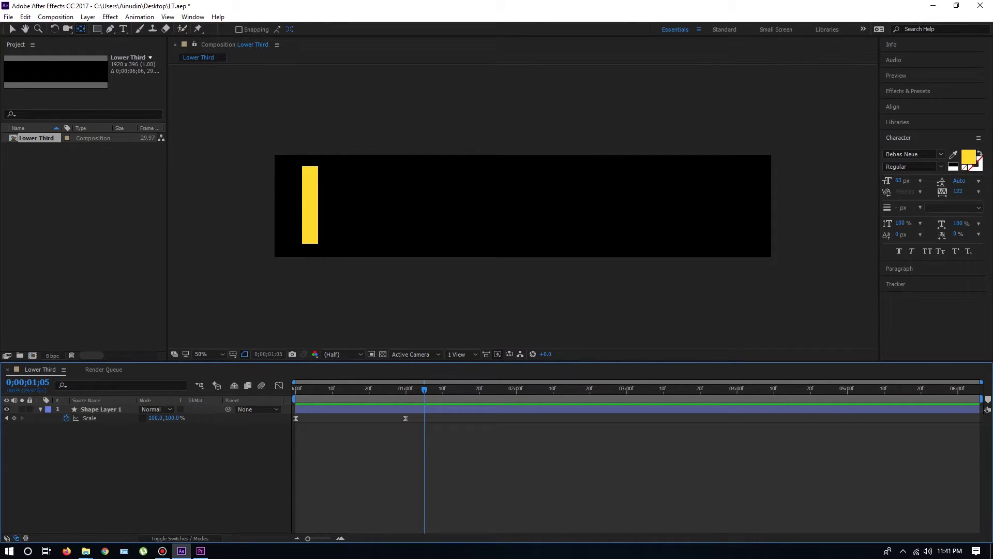
key("s")
key("ctrl+t")
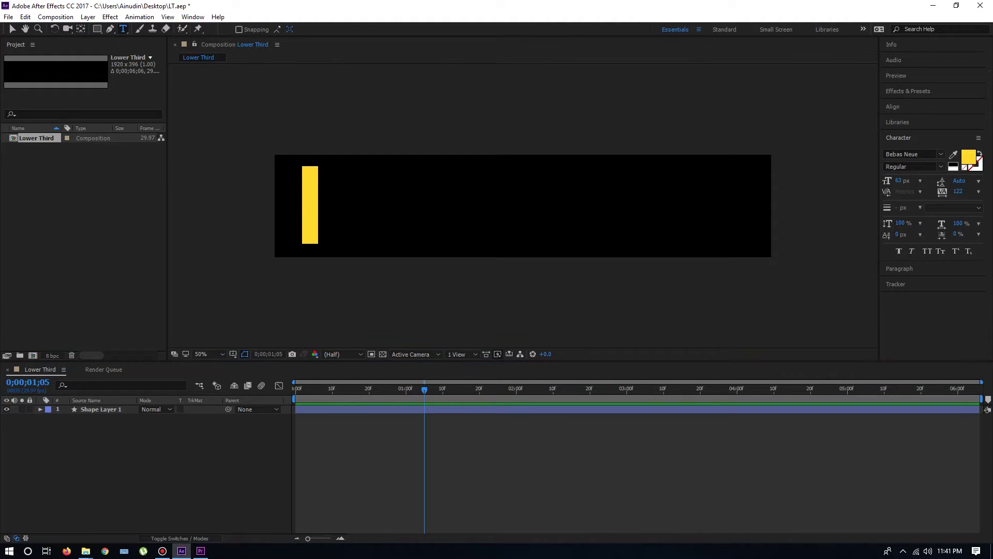
Step: Type the presenter's name as a new text layer beside the bar, colored FFFFFF
left_click(332, 184)
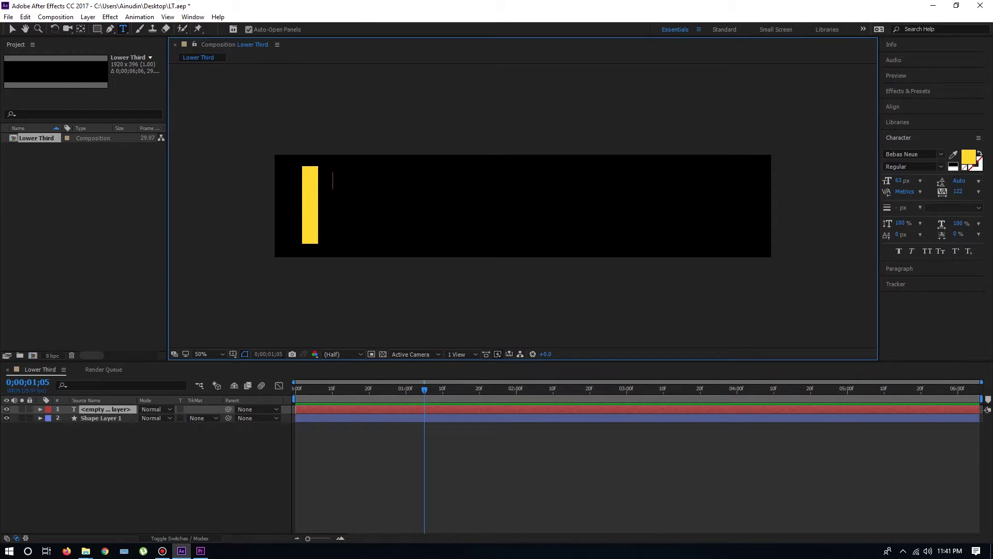
type("IMAM AI")
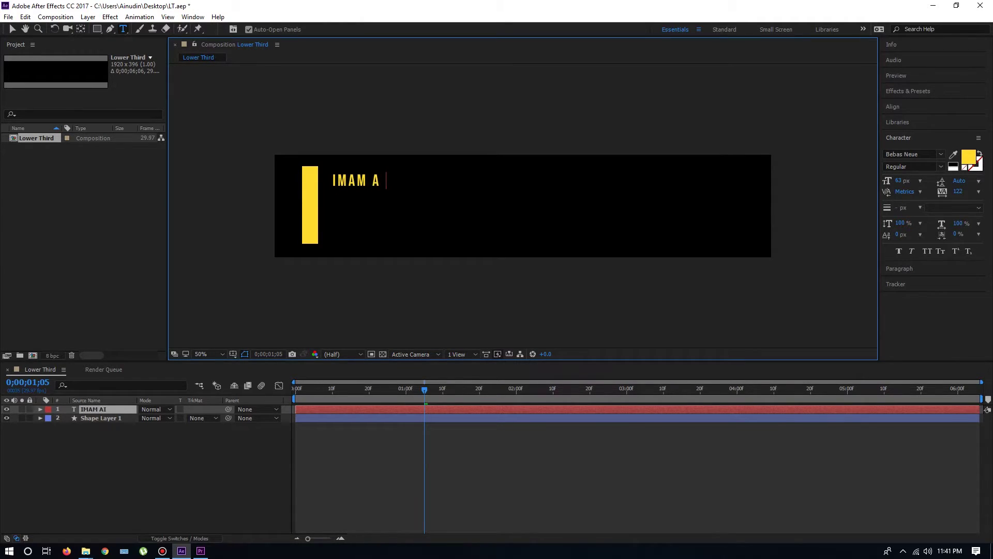
type("NUDIN")
key("shift+Left")
key("shift+Left")
key("shift+Left")
key("shift+Left")
key("shift+Left")
key("shift+Left")
key("shift+Left")
key("shift+Left")
key("shift+Left")
key("shift+Left")
key("shift+Left")
key("shift+Left")
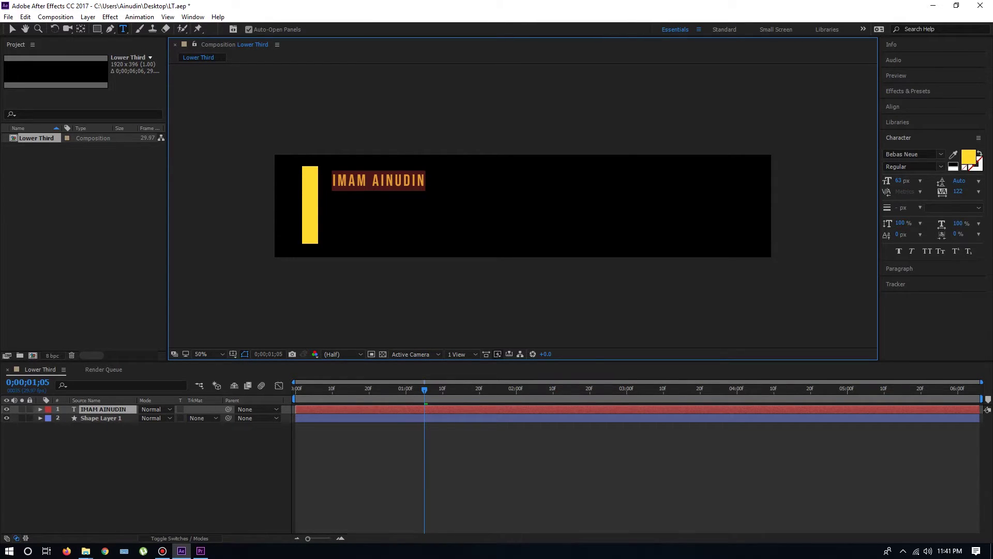
left_click(969, 156)
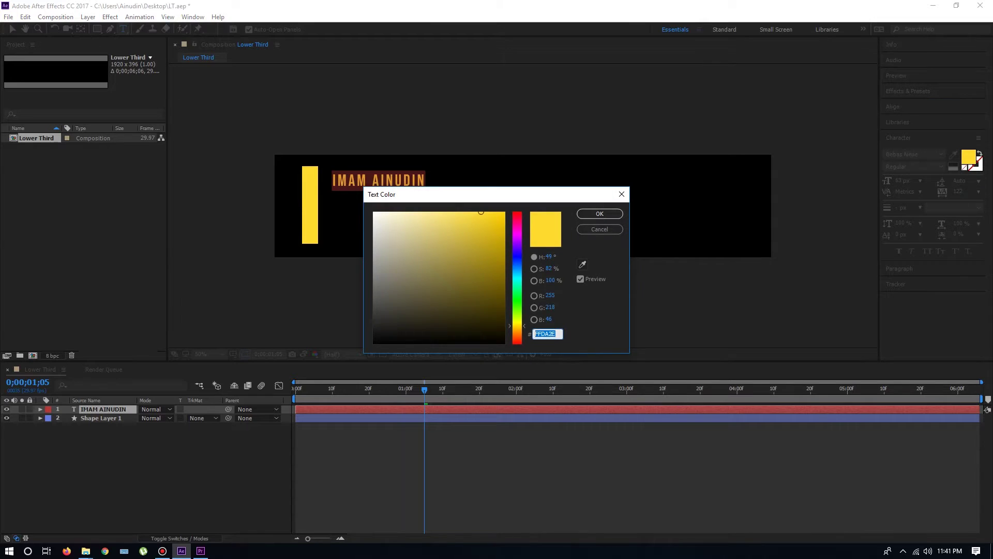
type("FFFFFF")
key("Return")
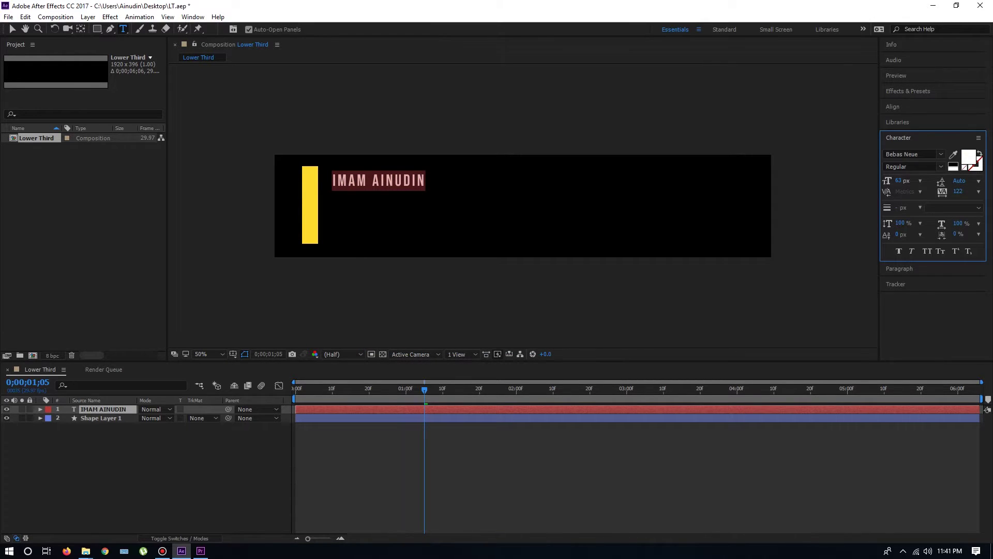
Step: Enlarge the name text to about 250 px and position it just right of the yellow bar
left_click_drag(899, 181, 939, 181)
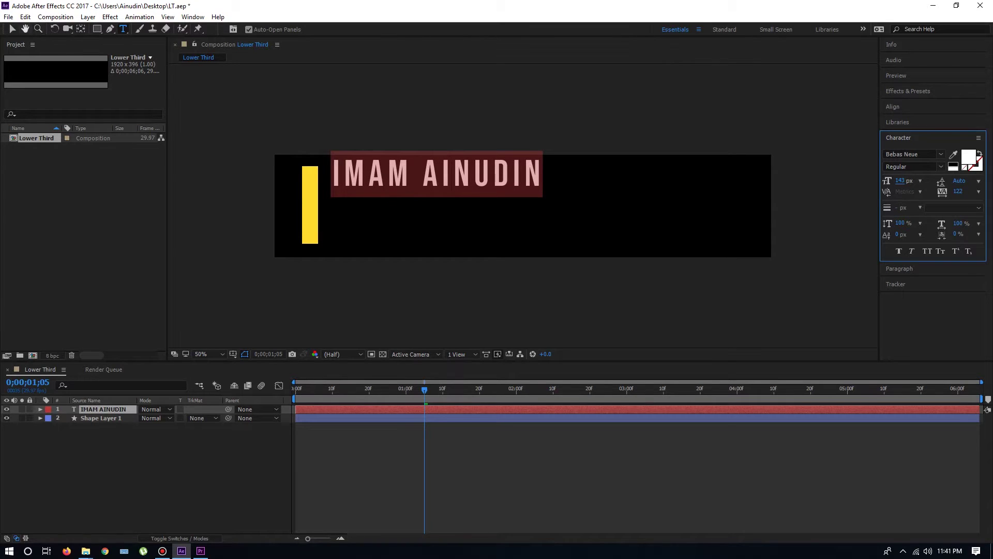
left_click(12, 29)
left_click_drag(333, 185, 326, 194)
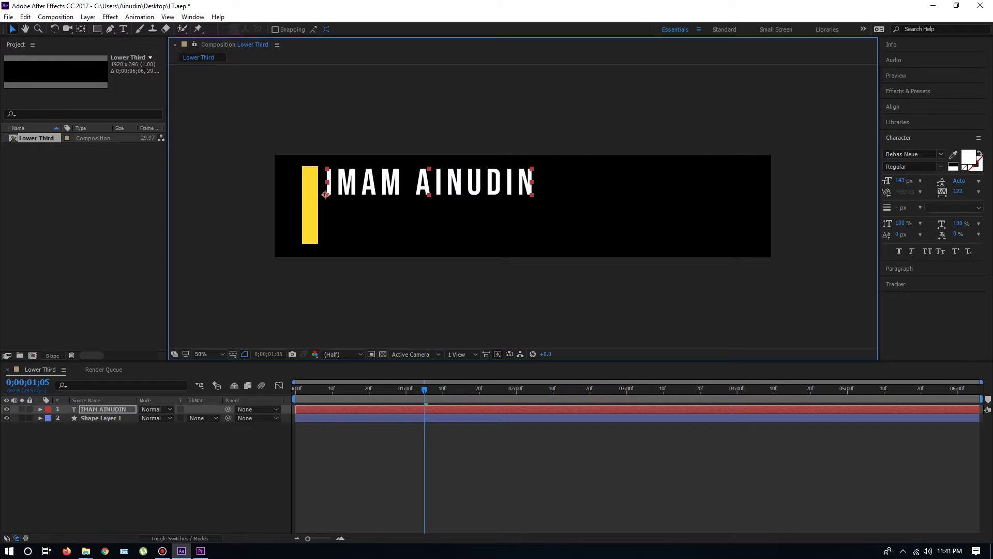
left_click_drag(900, 181, 946, 181)
left_click_drag(325, 194, 324, 211)
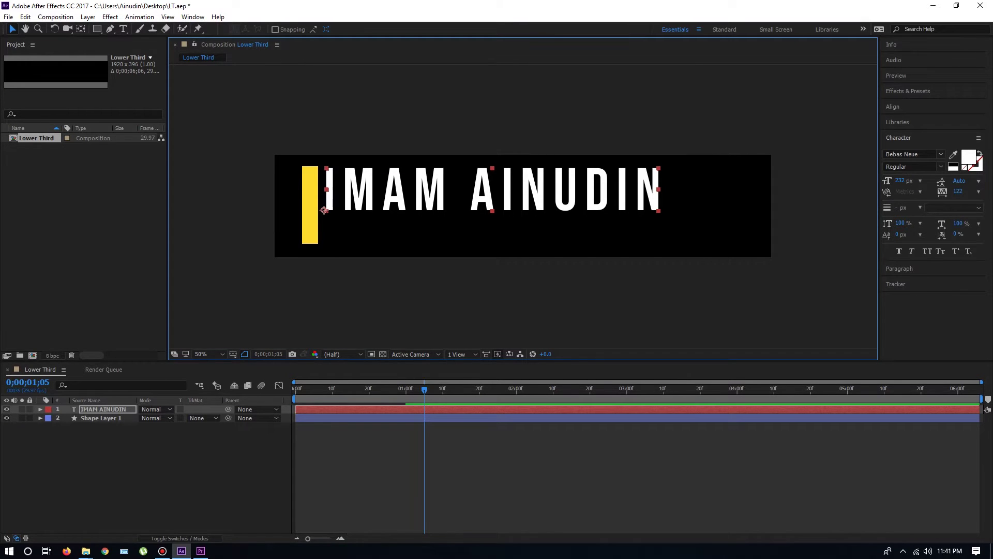
left_click_drag(900, 181, 912, 180)
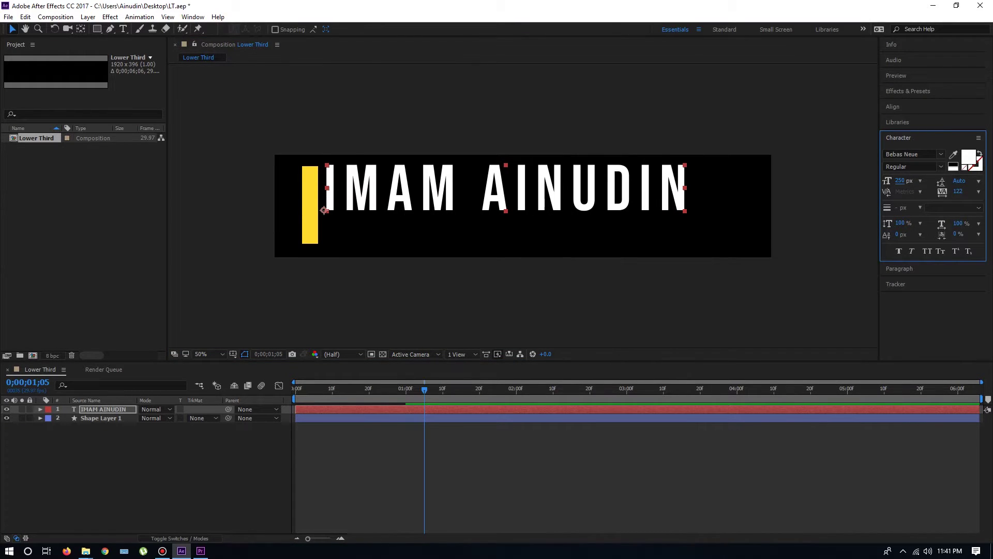
left_click_drag(331, 193, 332, 196)
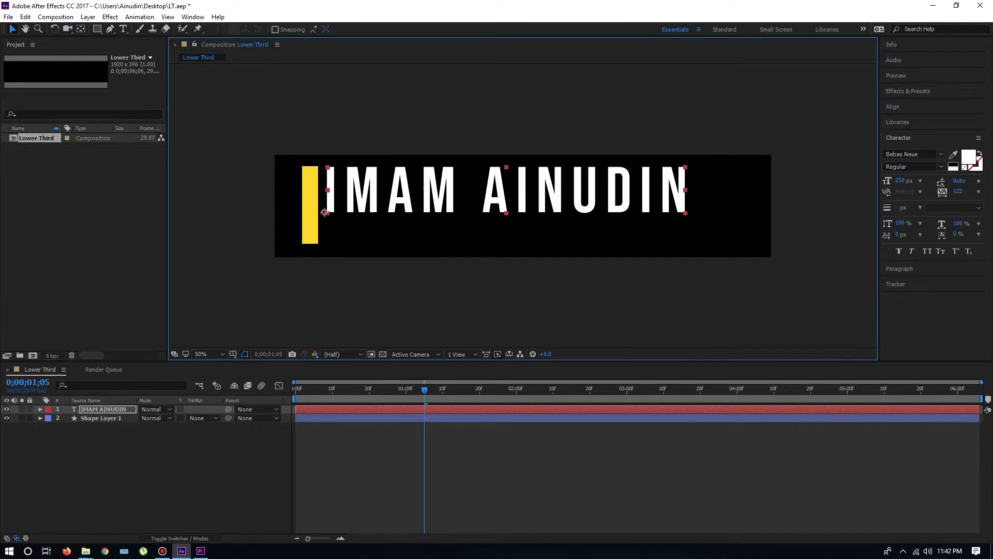
key("Left")
key("ctrl+shift+a")
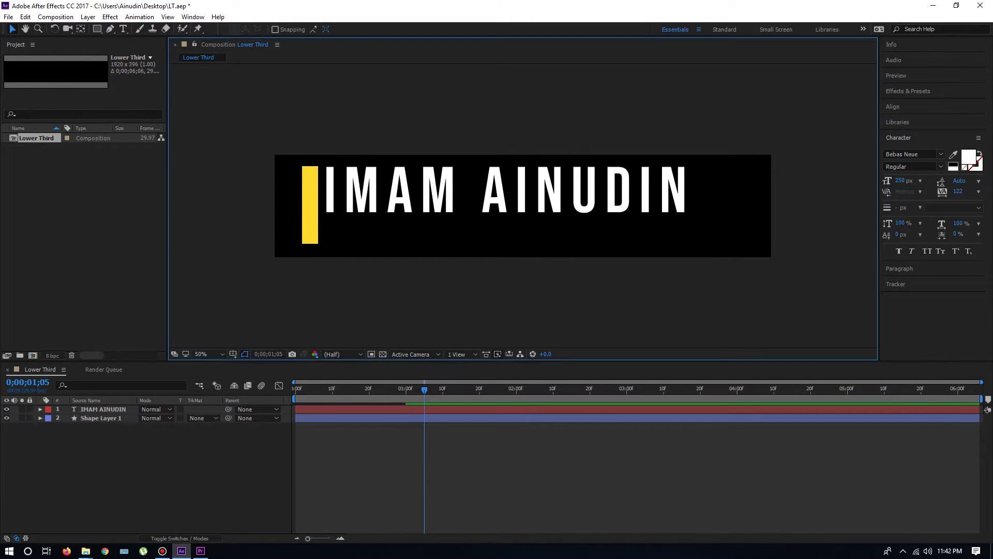
left_click(362, 466)
Step: Move the name text layer's anchor point to its left-middle edge using Pan Behind (Y)
left_click(495, 198)
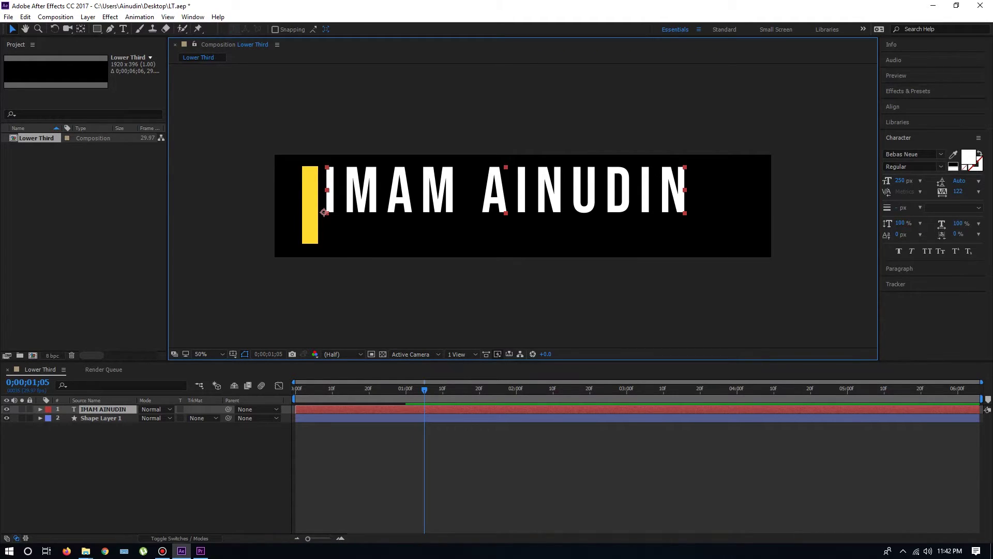
left_click(383, 471)
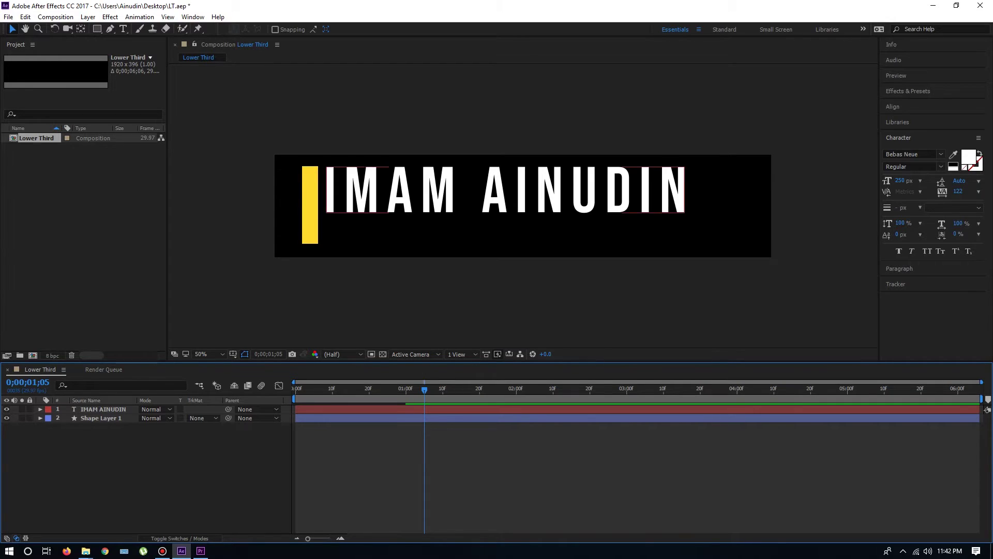
left_click(104, 409)
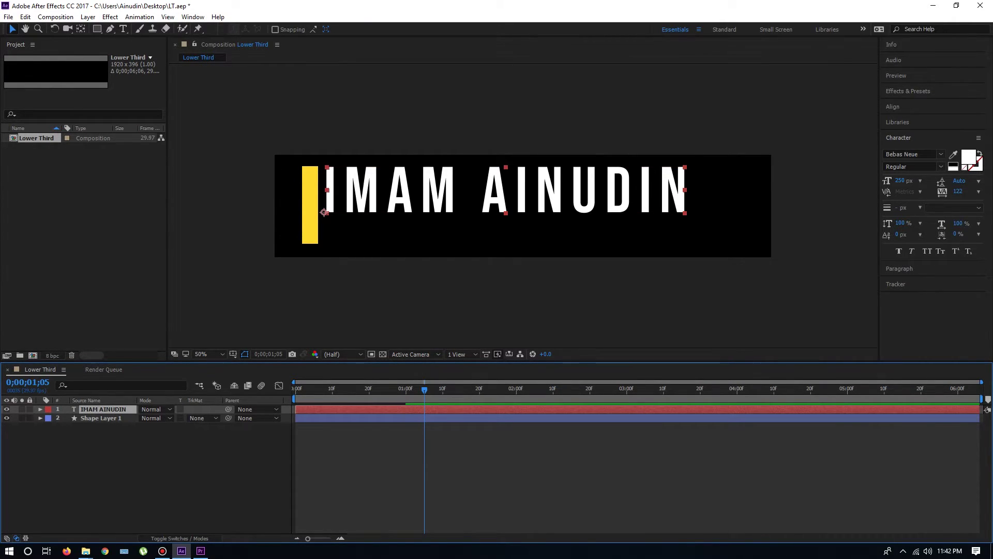
key("y")
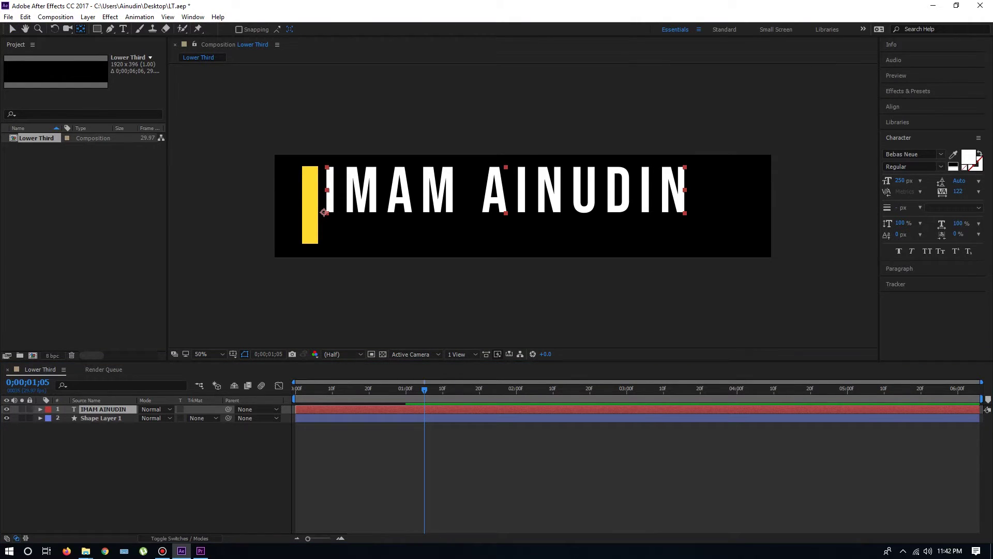
left_click_drag(324, 212, 326, 190)
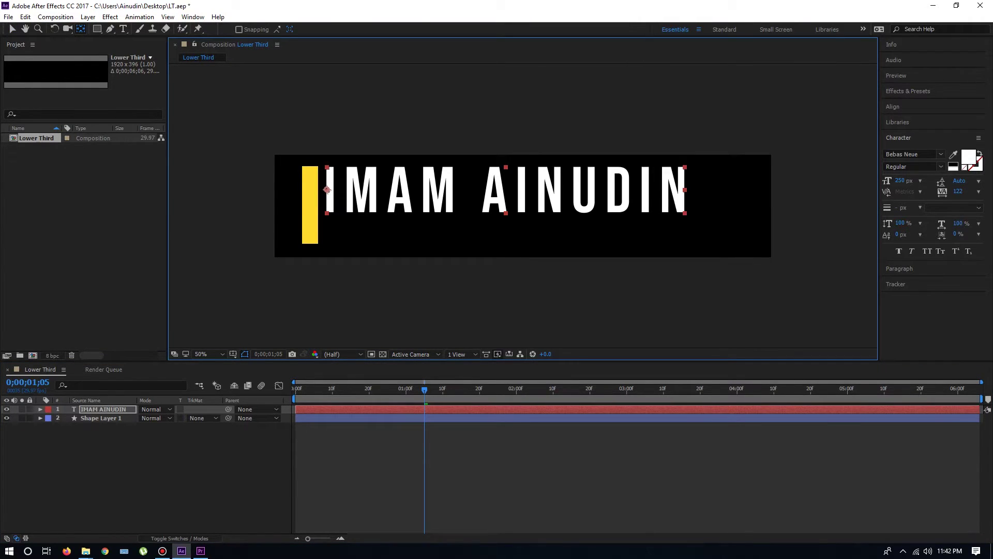
left_click(204, 468)
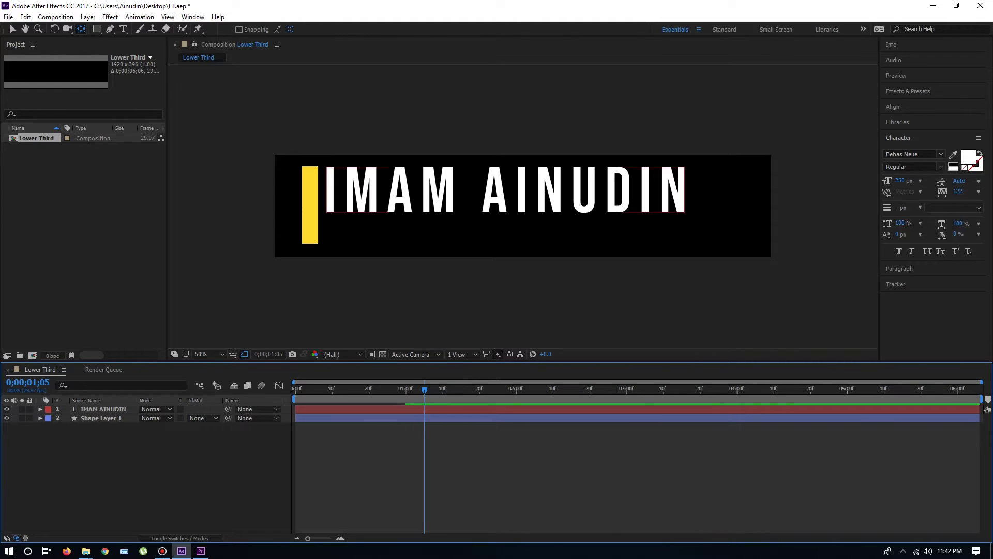
left_click(328, 190)
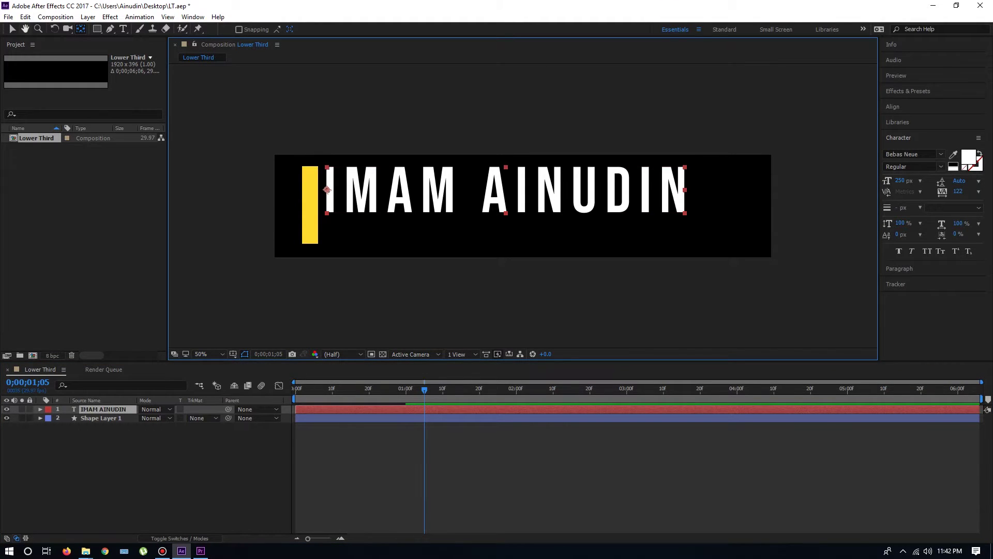
left_click(13, 29)
left_click(181, 466)
left_click(327, 190)
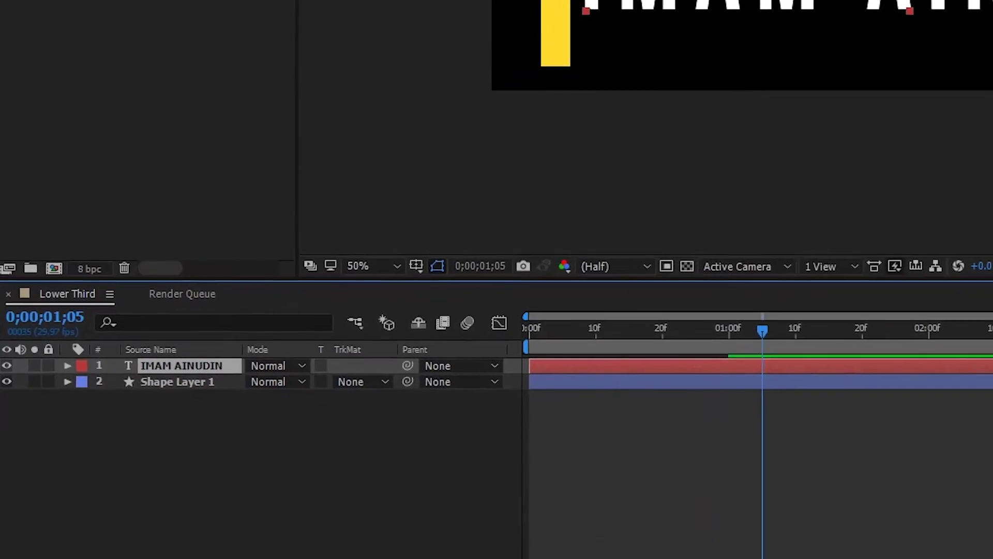
Step: Add a Position keyframe of 202.0, 134.0 to the name text at 0;00;01;00, then scrub to check
key("p")
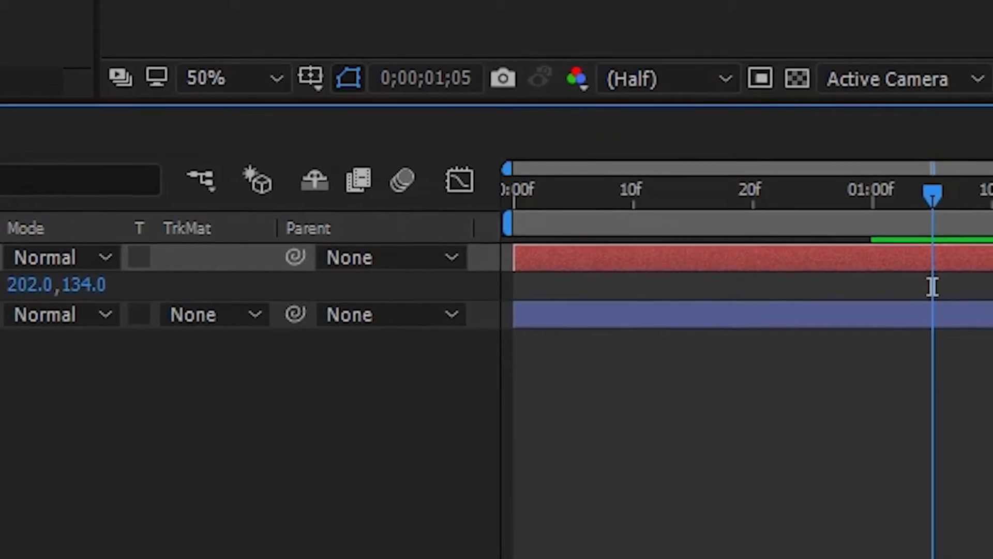
key("space")
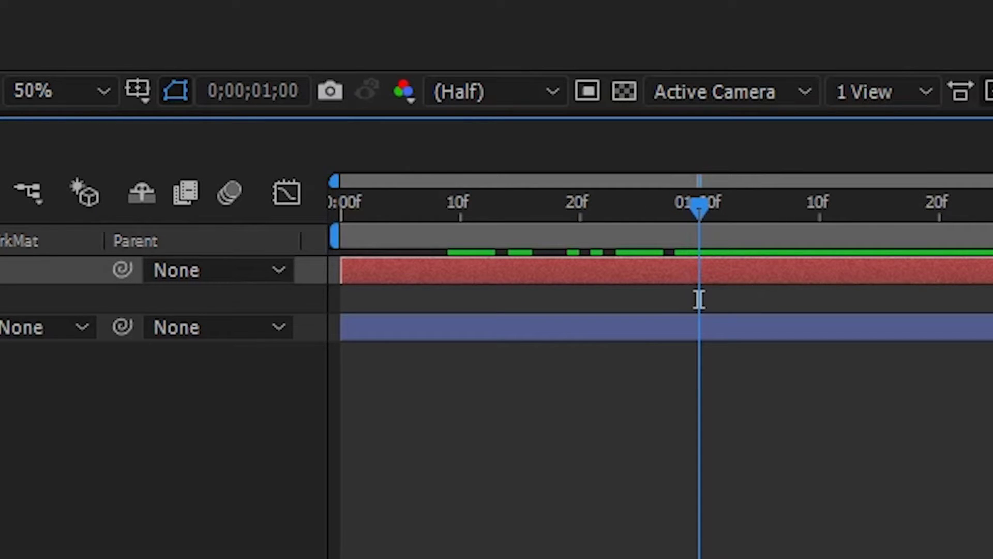
key("p")
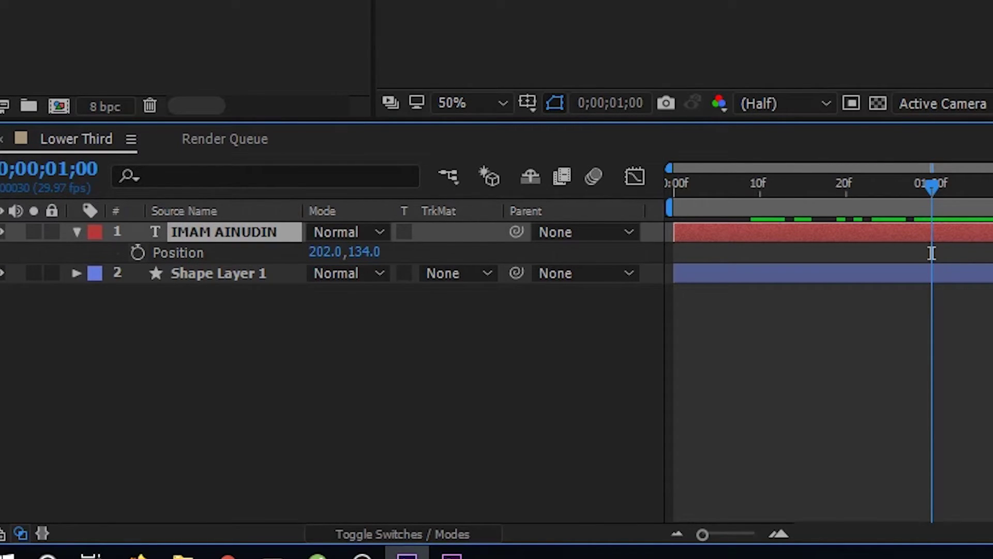
left_click(137, 252)
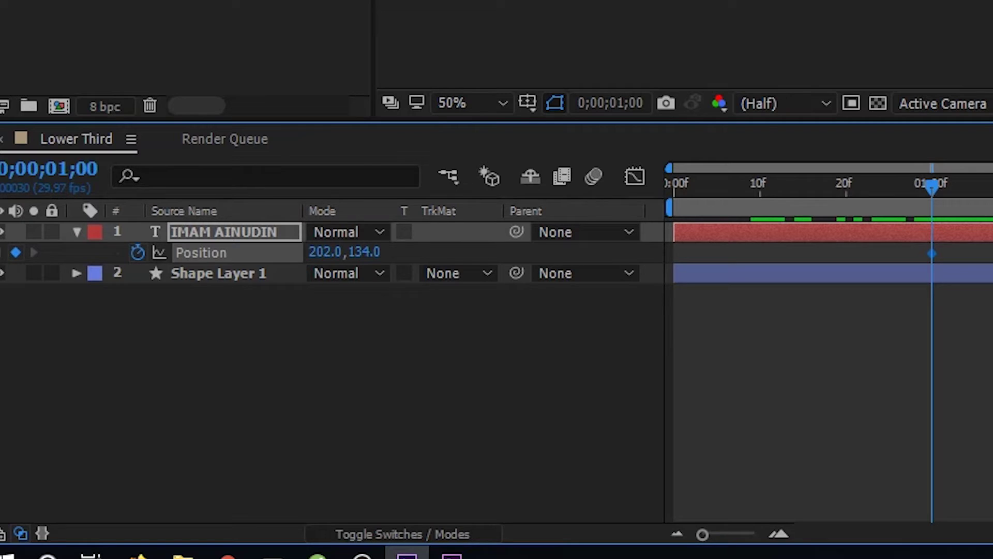
left_click_drag(931, 187, 708, 187)
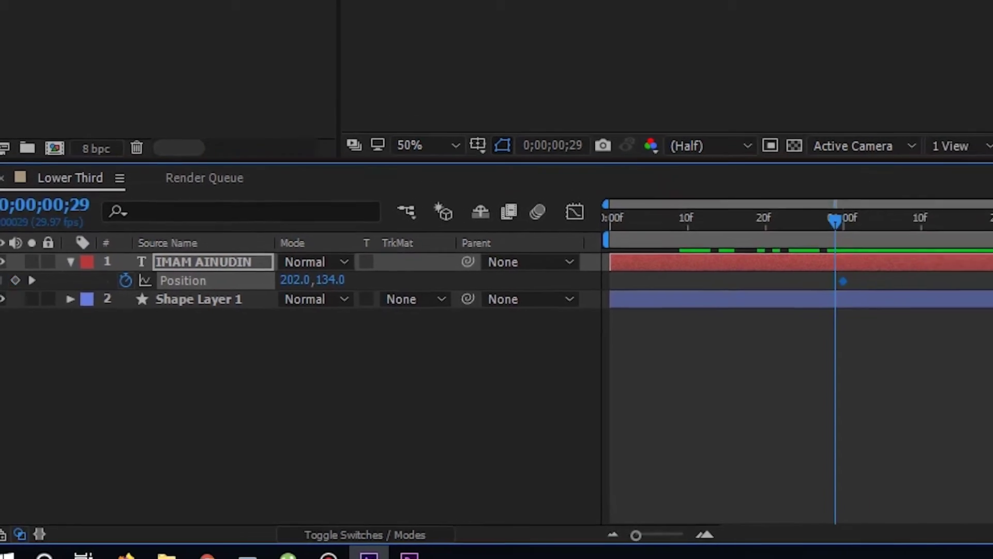
left_click_drag(401, 343, 392, 342)
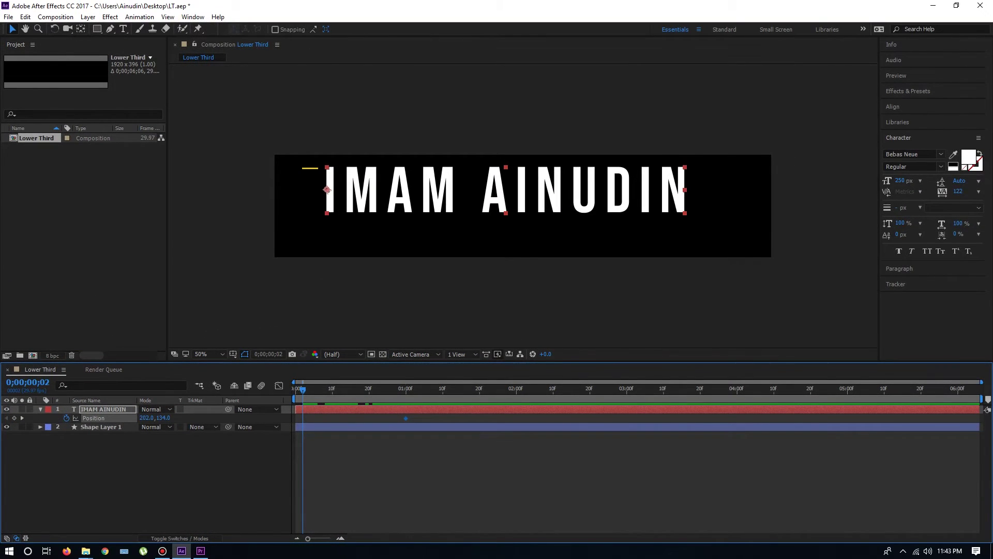
left_click_drag(303, 388, 285, 399)
left_click_drag(296, 389, 405, 389)
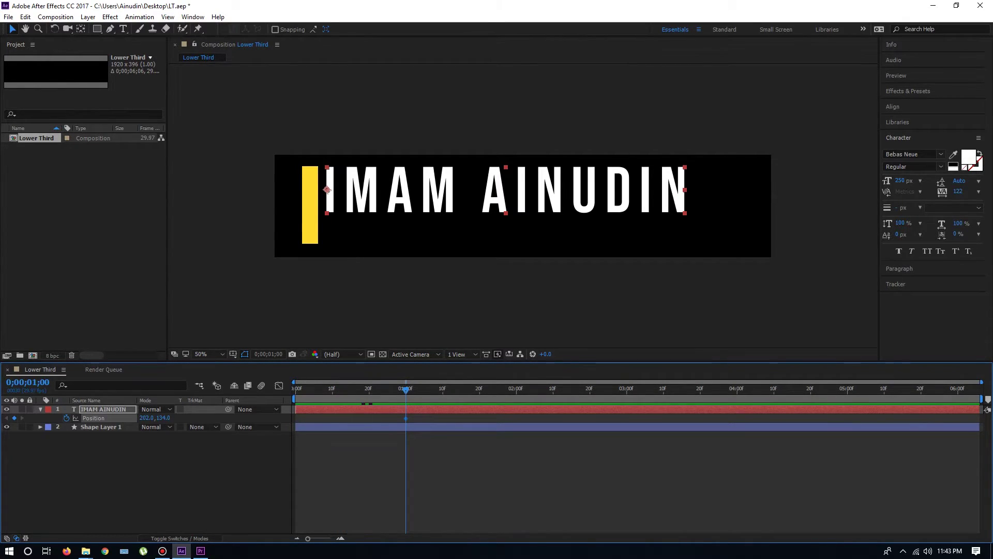
Step: Show rulers, place a vertical guide at the name text's left edge, and return to frame 0
key("ctrl+r")
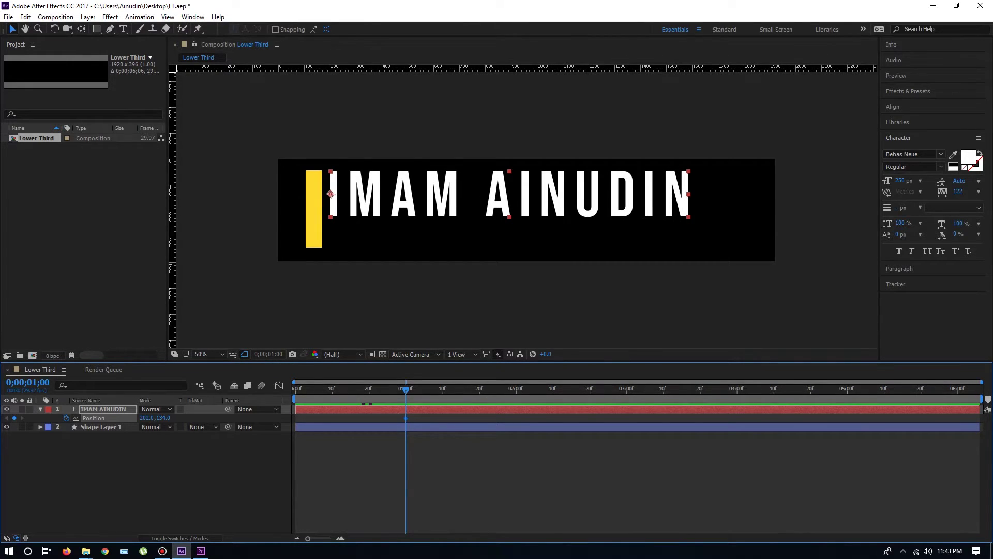
key("ctrl+r")
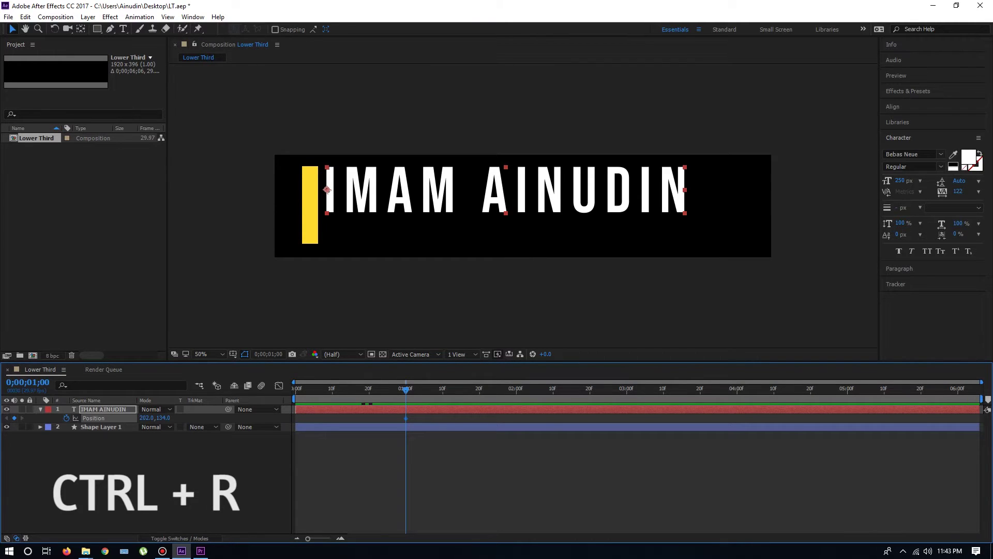
key("ctrl+r")
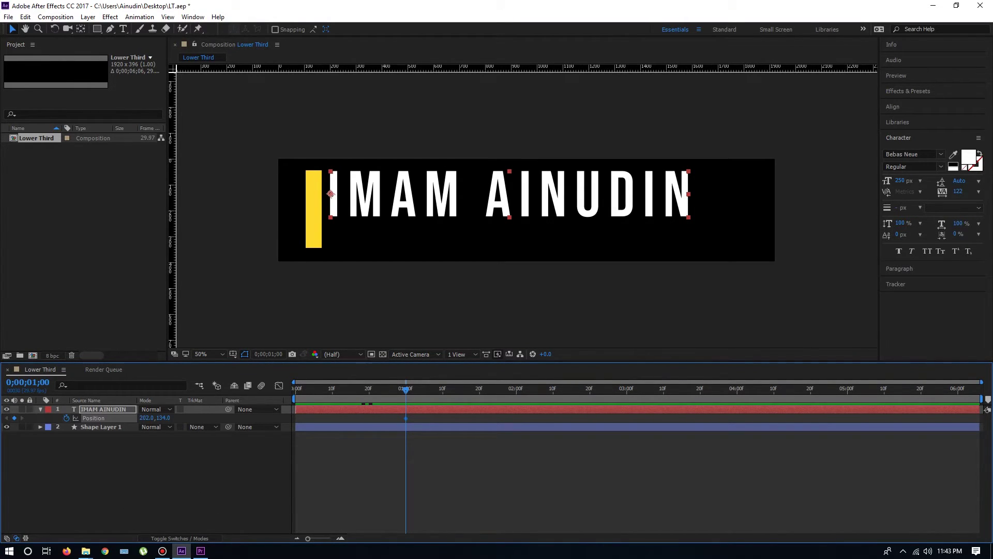
left_click_drag(172, 206, 329, 206)
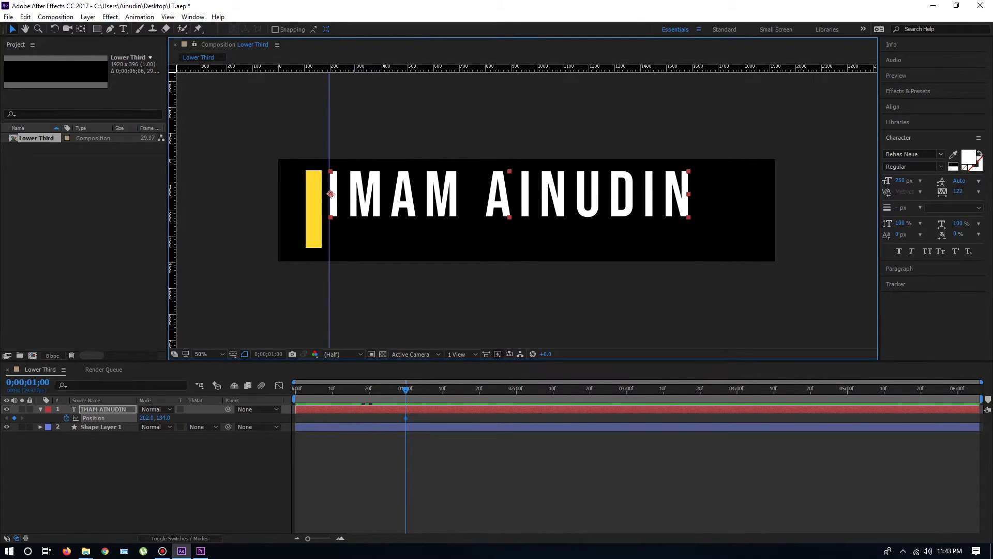
left_click_drag(406, 389, 284, 398)
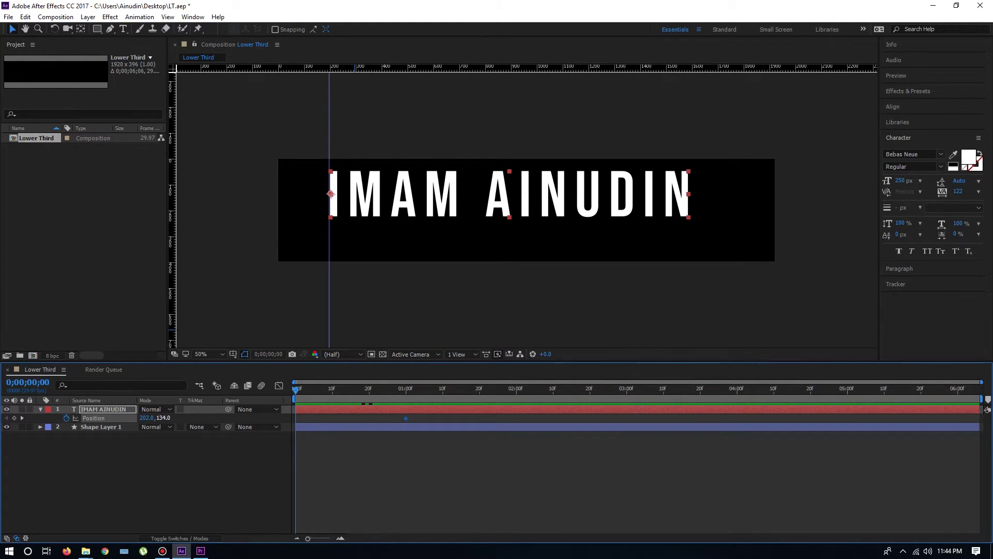
Step: At frame 0, drag the name's Position X to about -1243 and preview the slide-in
left_click_drag(148, 418, 1, 418)
left_click_drag(147, 417, 1, 418)
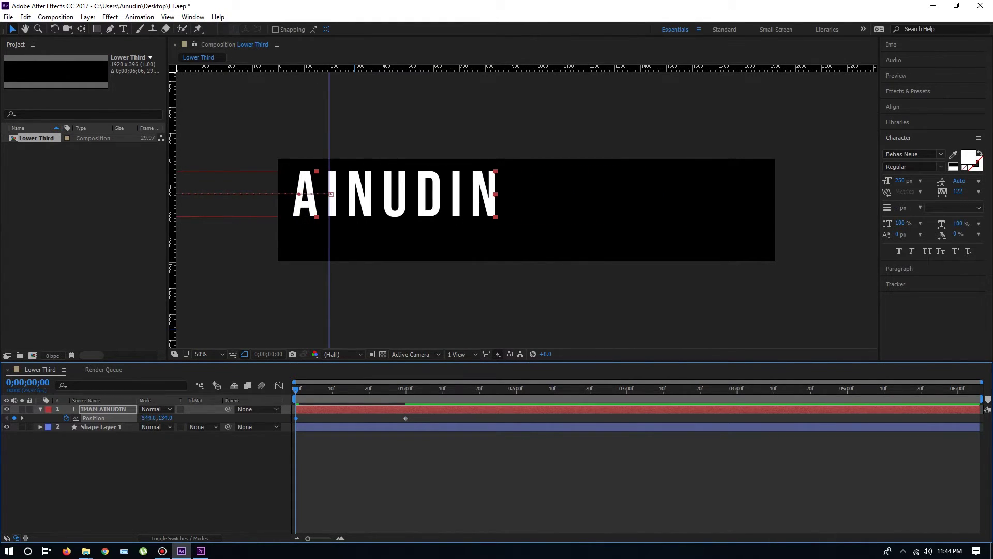
left_click_drag(148, 417, 1, 417)
left_click_drag(150, 417, 3, 417)
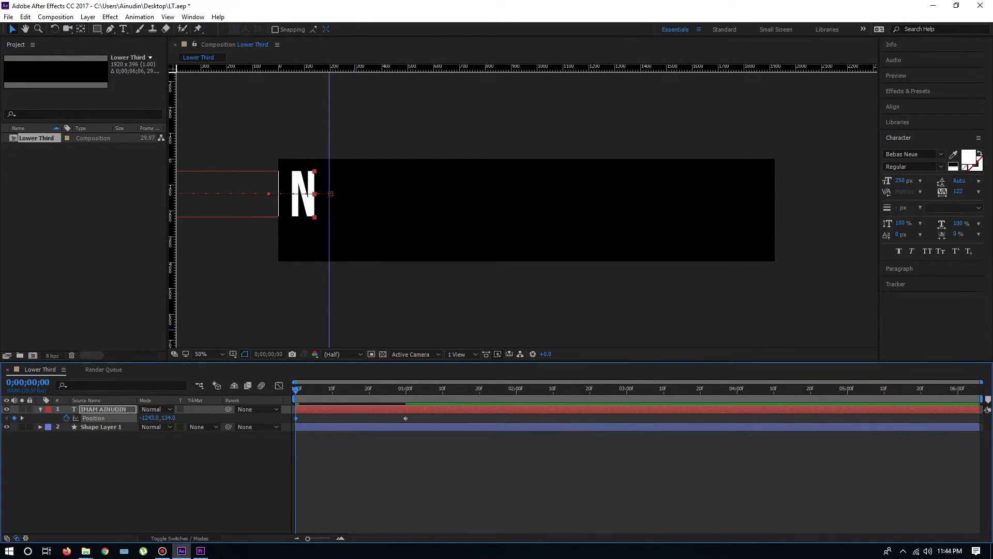
key("space")
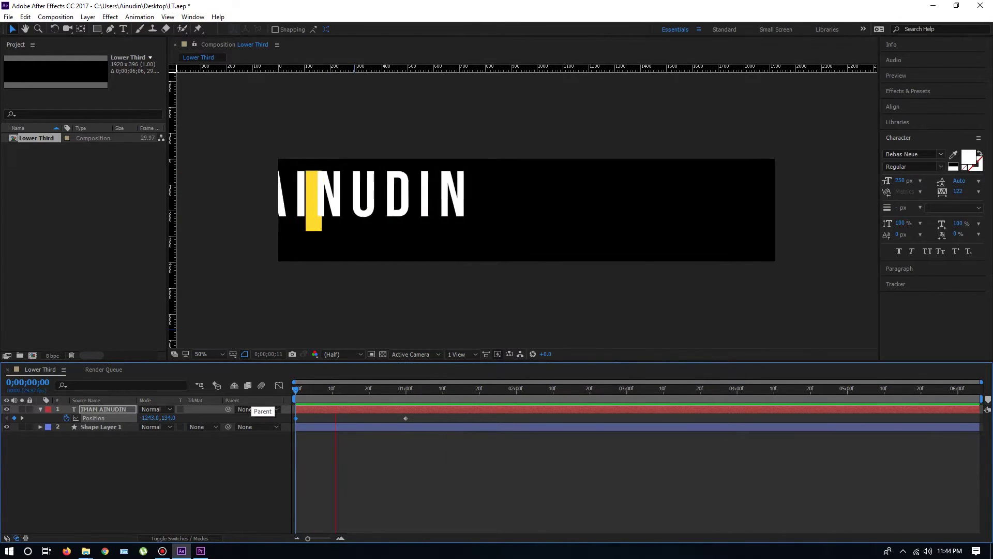
key("space")
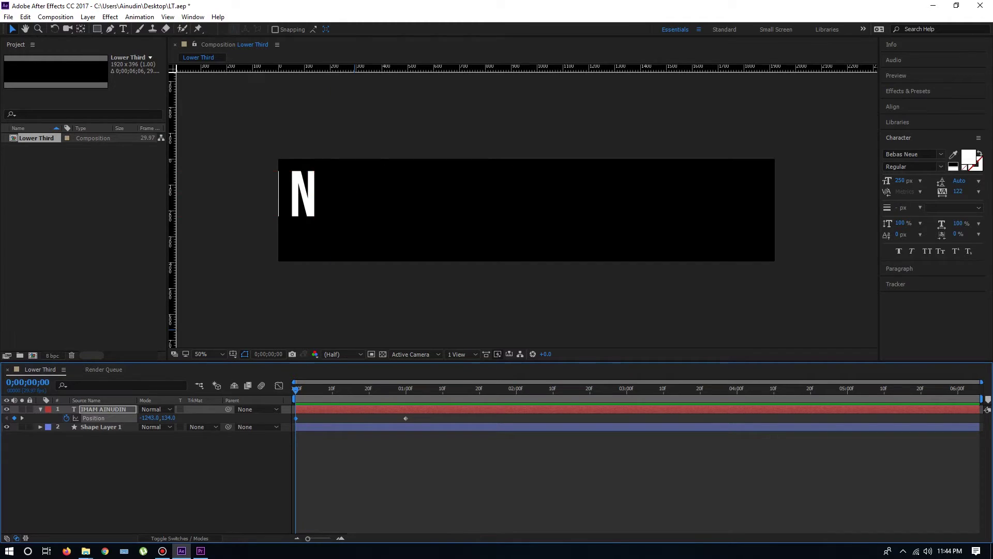
key("space")
key("space")
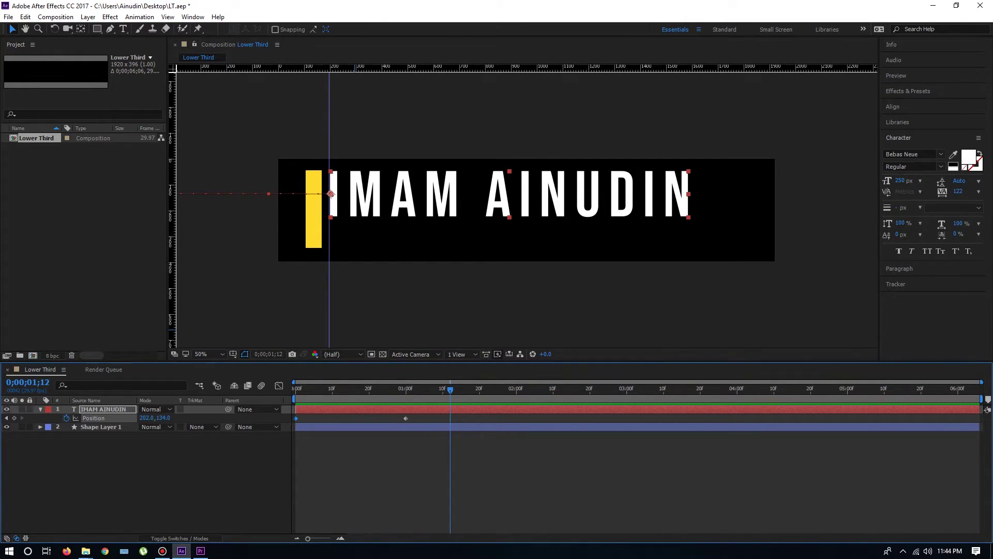
Step: Apply Easy Ease (F9) to both Position keyframes of the name
left_click_drag(420, 409, 375, 408)
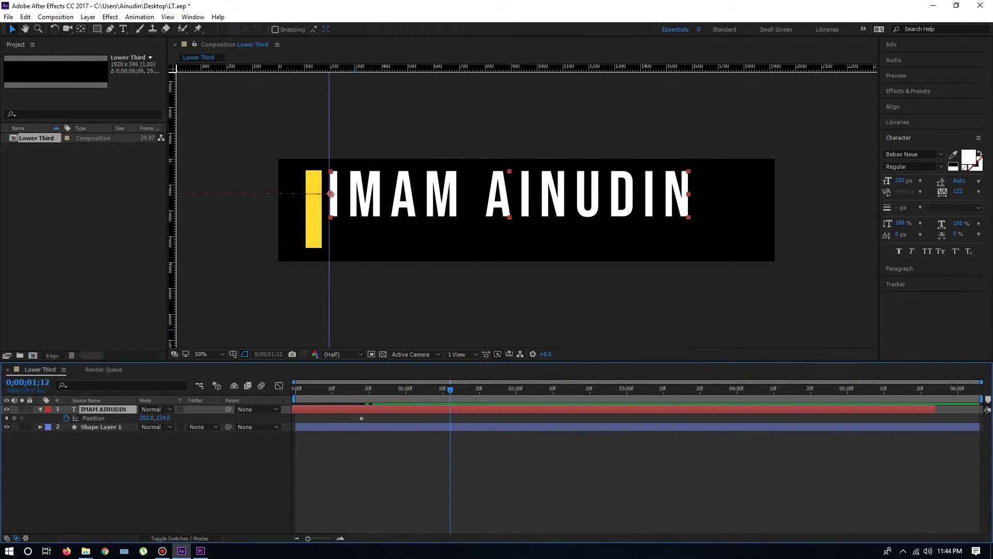
key("ctrl+z")
left_click_drag(370, 419, 282, 421)
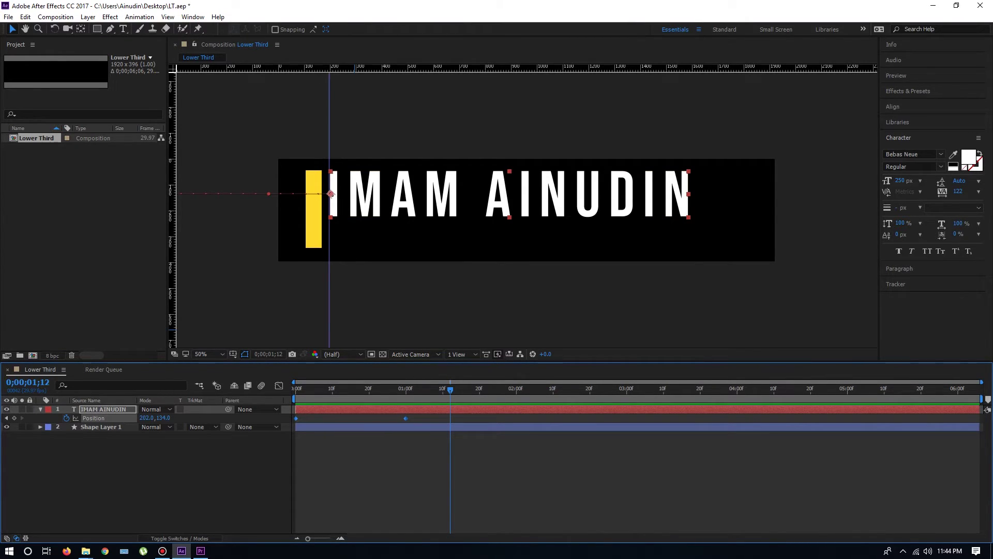
key("F9")
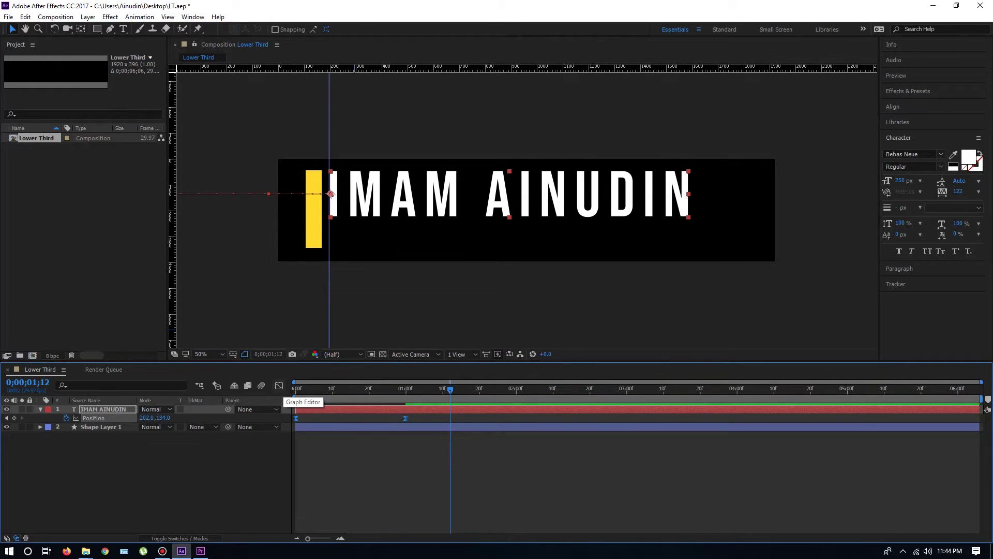
Step: In the Graph Editor, lengthen the end keyframe's influence so the name settles gently, then preview
left_click(278, 386)
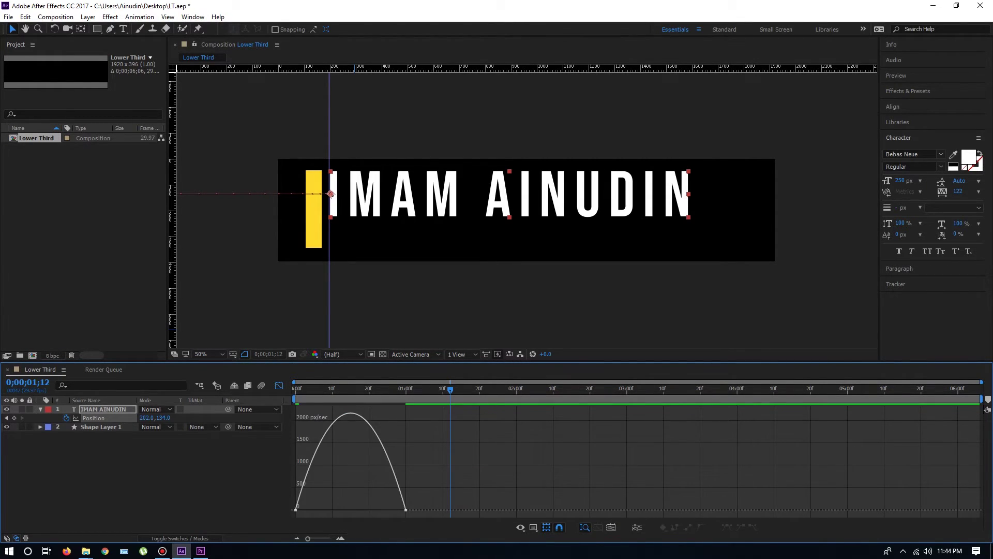
left_click_drag(291, 498, 414, 516)
left_click_drag(388, 510, 346, 509)
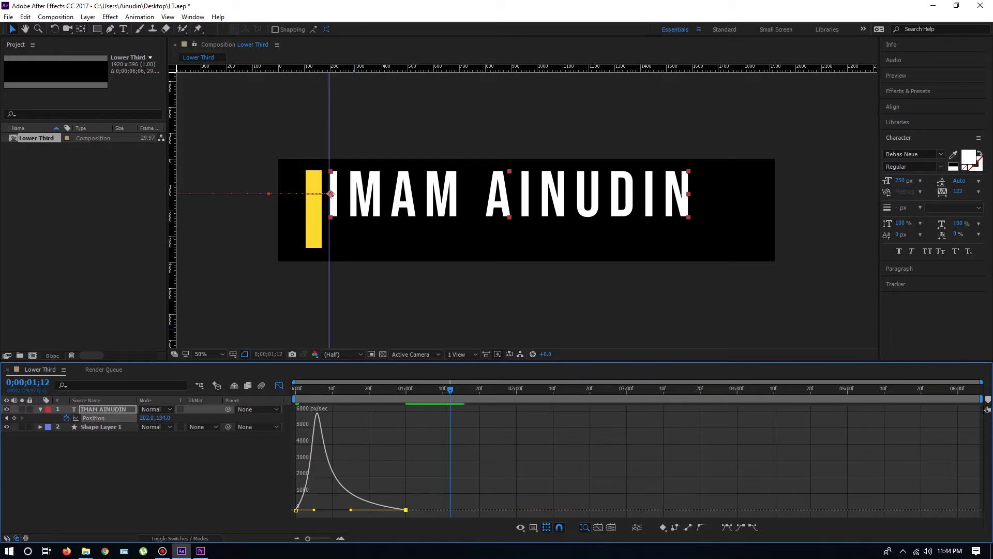
left_click(279, 386)
key("Home")
key("space")
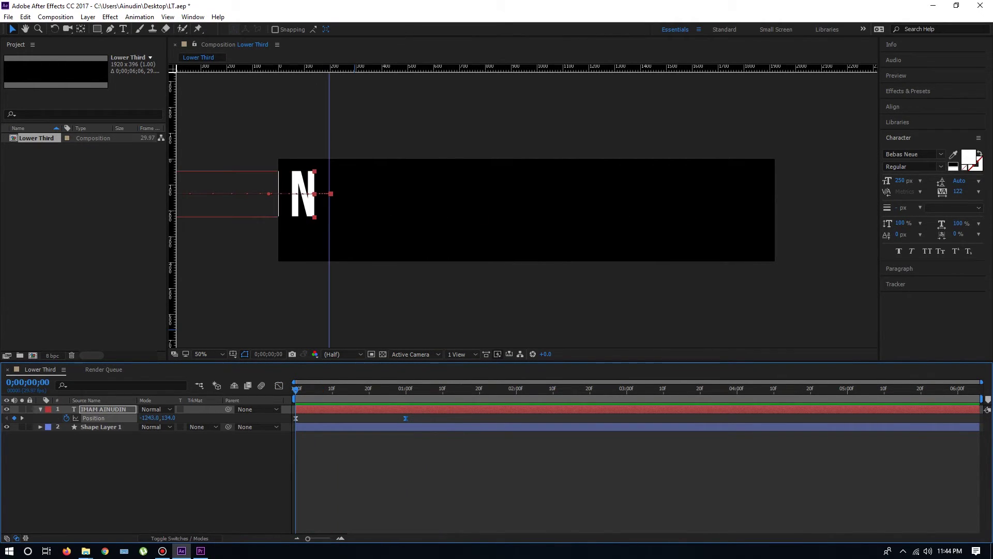
key("space")
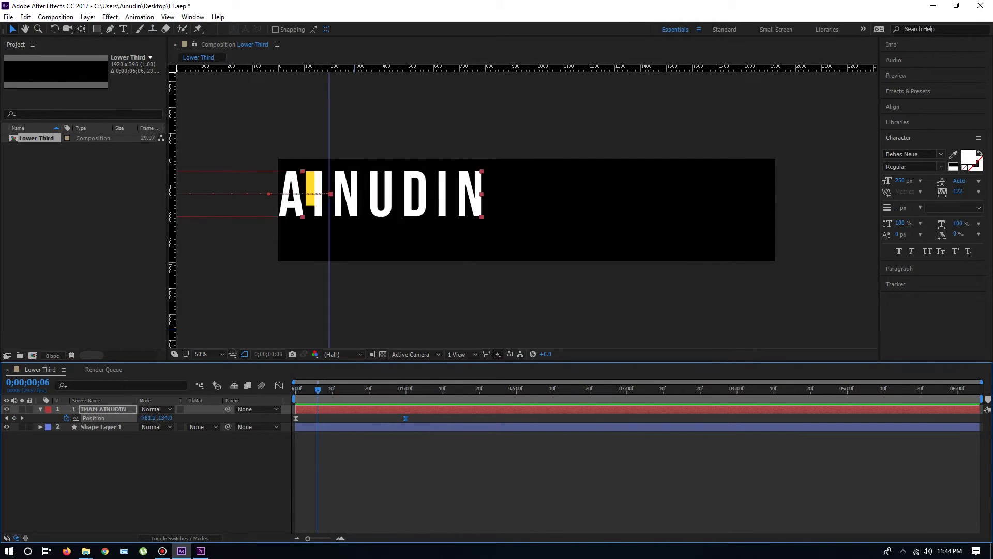
key("space")
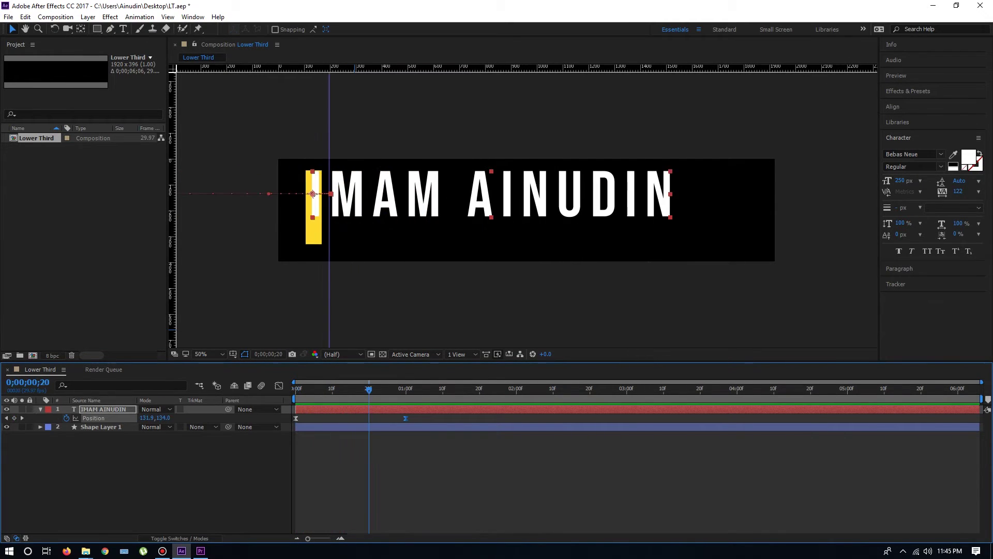
key("space")
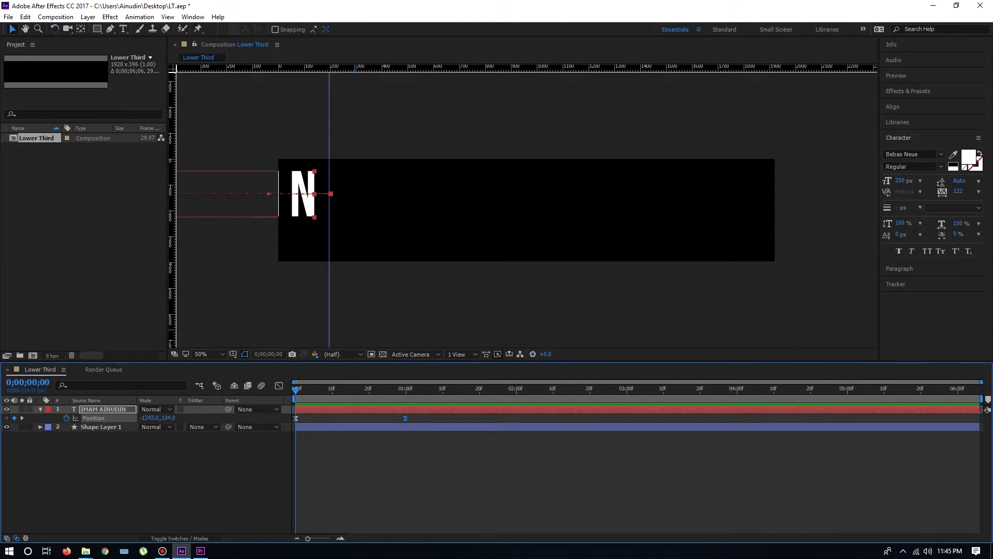
key("space")
key("space")
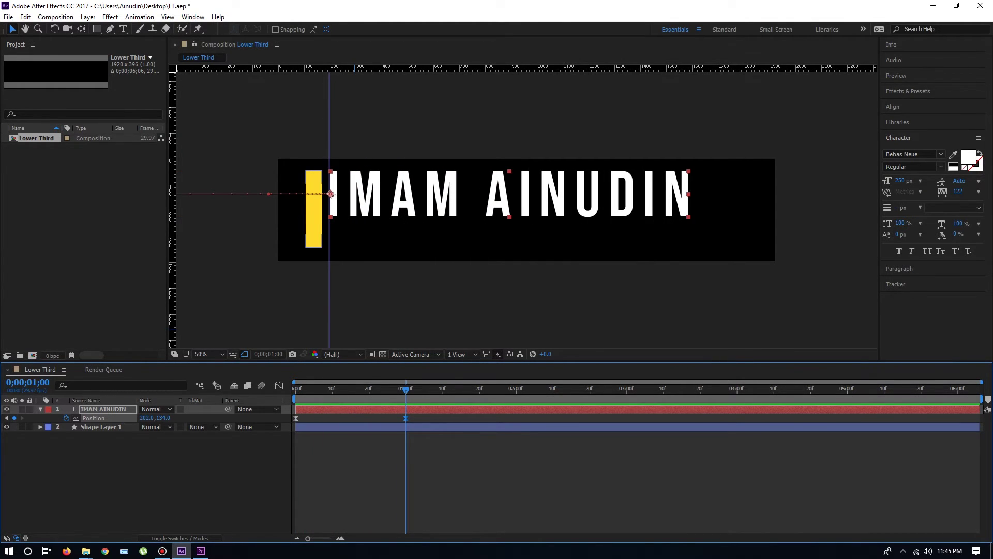
key("Home")
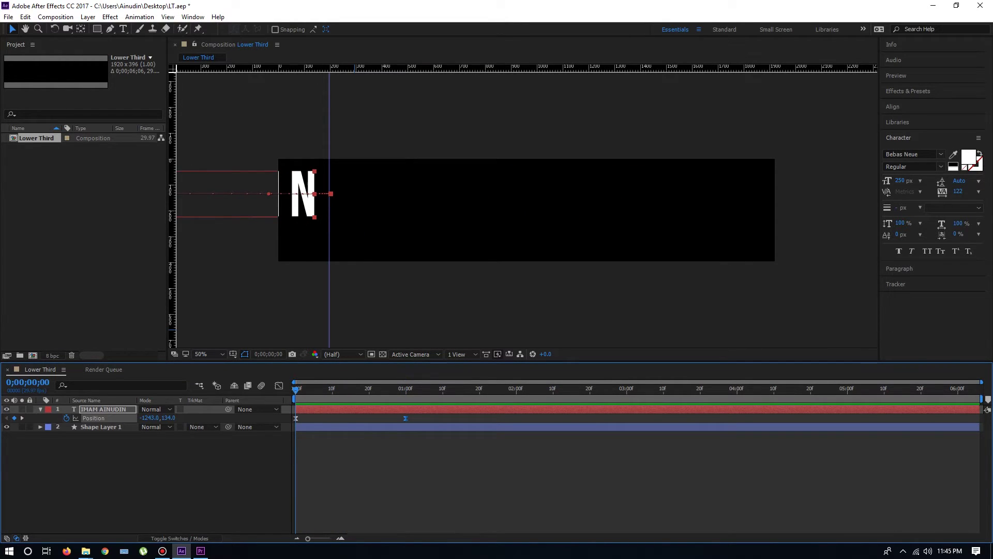
key("space")
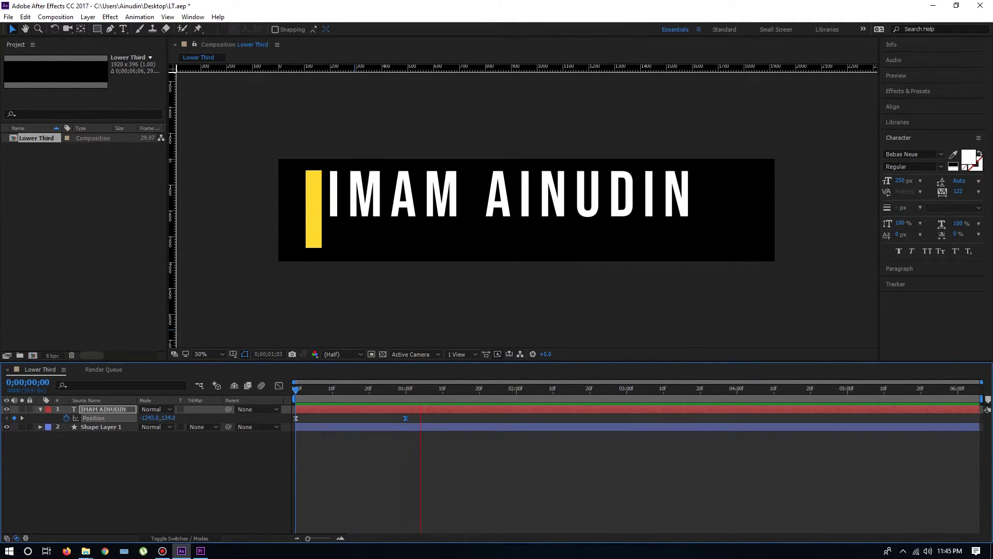
key("space")
key("j")
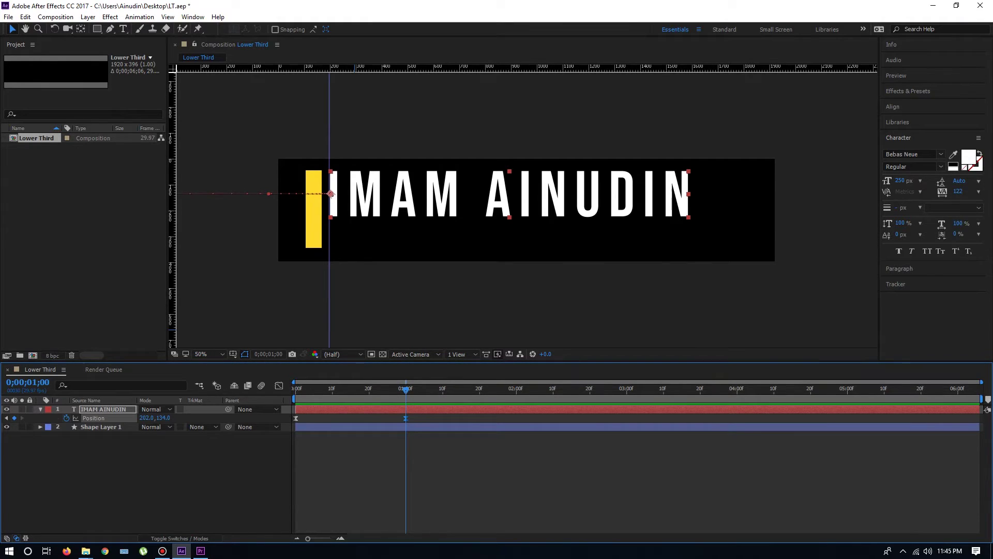
key("ctrl+shift+a")
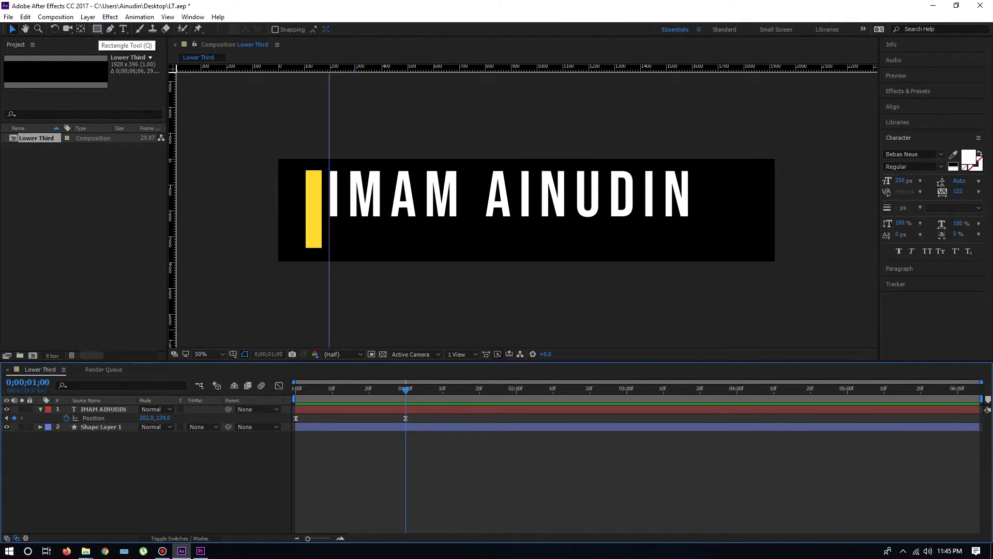
Step: Draw a rectangle shape layer (Shape Layer 2) over the left end of the name
left_click(96, 29)
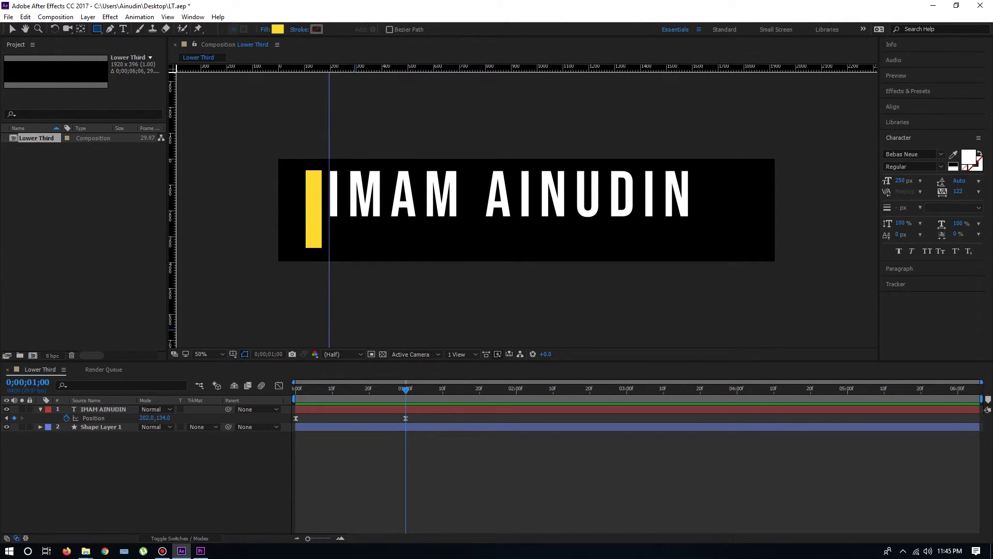
left_click_drag(236, 167, 329, 216)
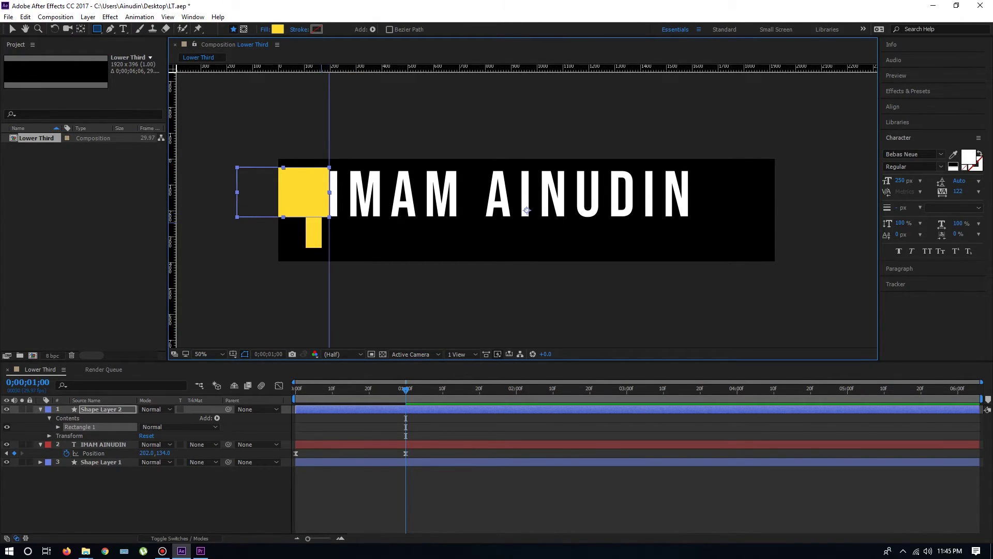
left_click(207, 496)
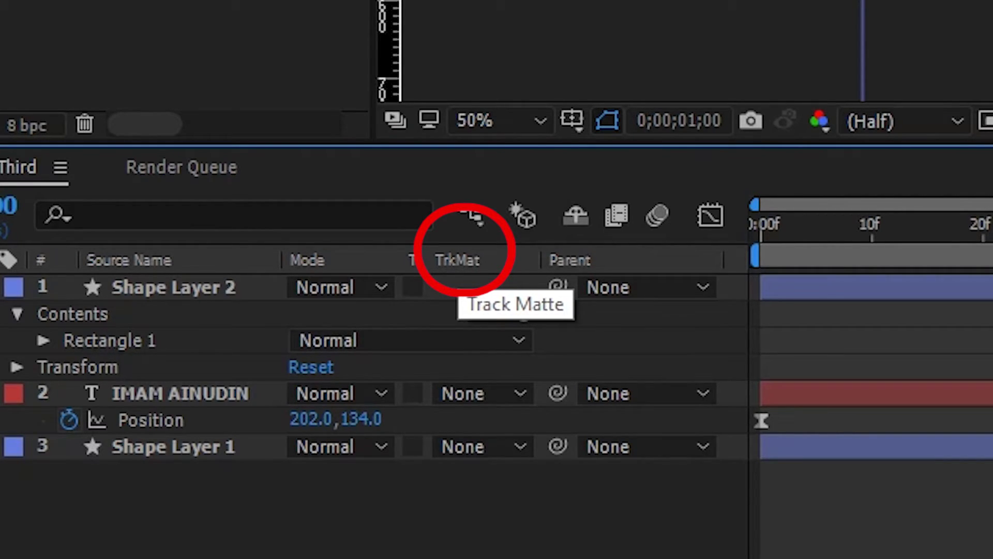
right_click(472, 258)
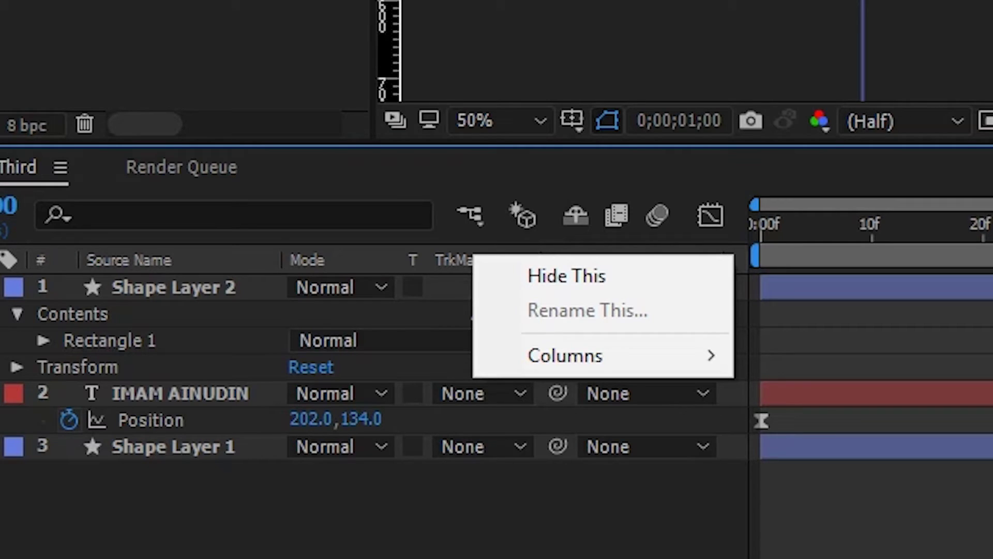
left_click(455, 254)
right_click(454, 254)
mouse_move(547, 356)
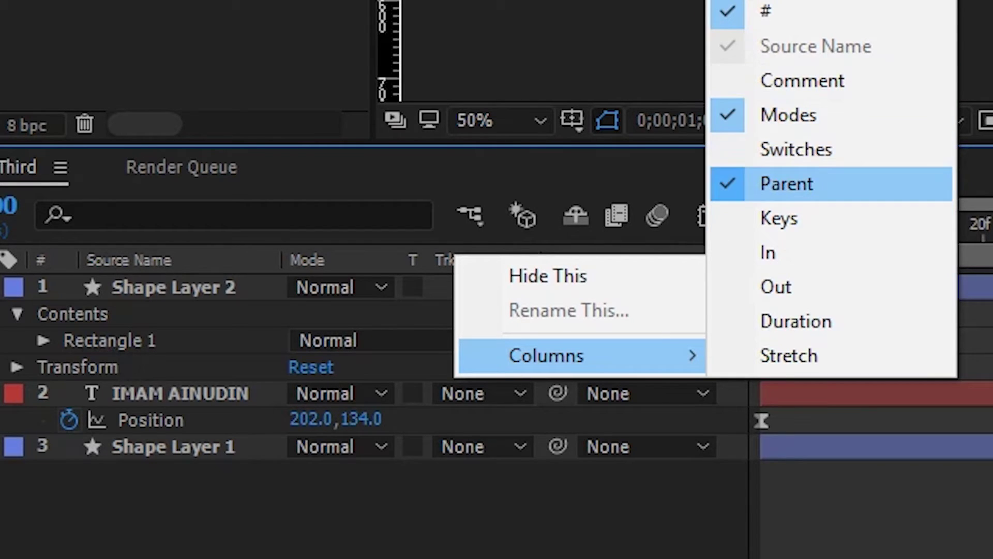
key("Escape")
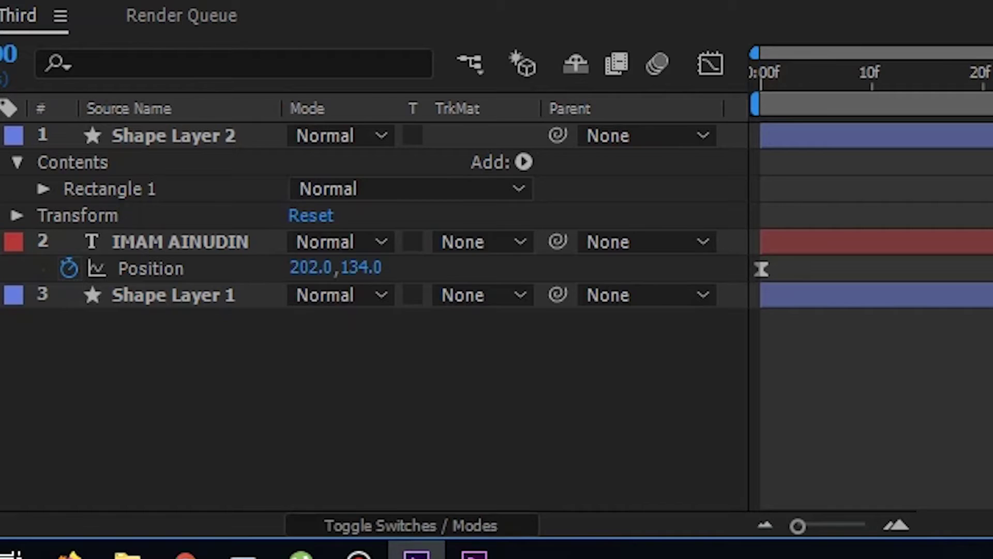
left_click(362, 526)
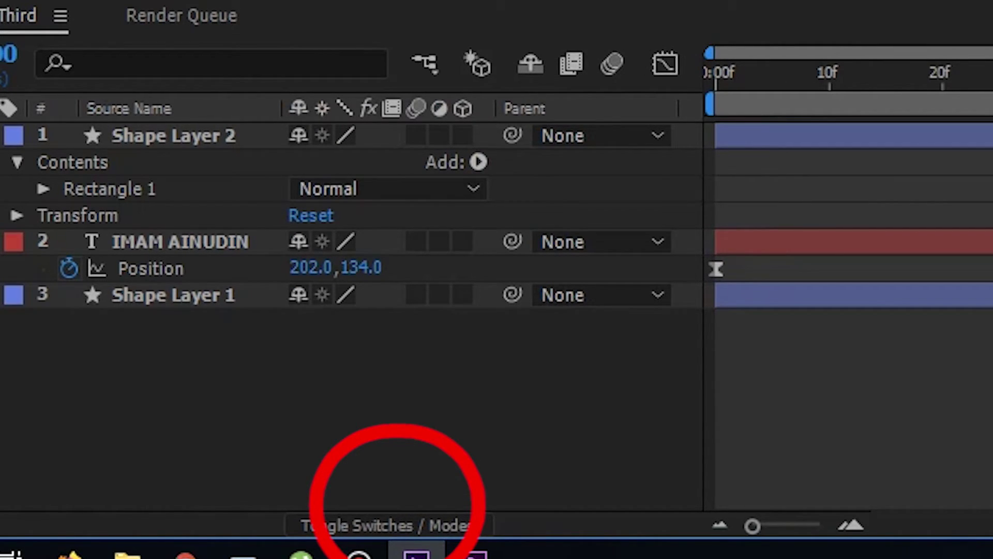
left_click(383, 526)
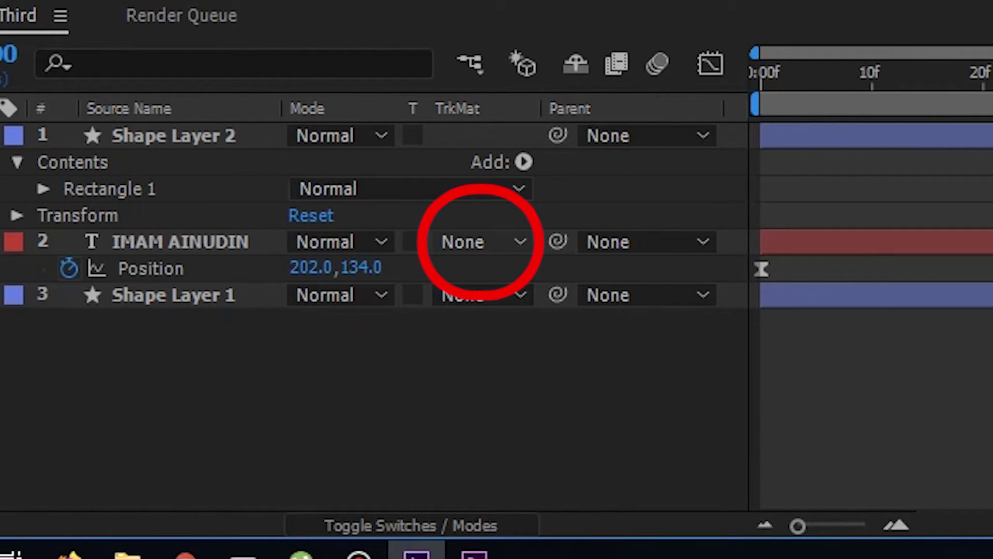
Step: Set the name layer's track matte to Alpha Inverted Matte 'Shape Layer 2' and preview from the start
left_click(484, 242)
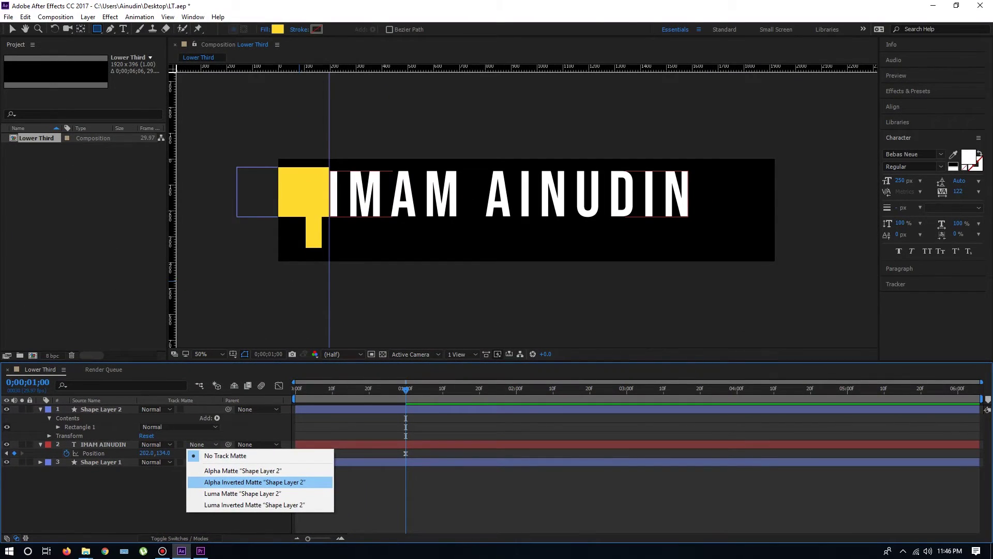
left_click(255, 482)
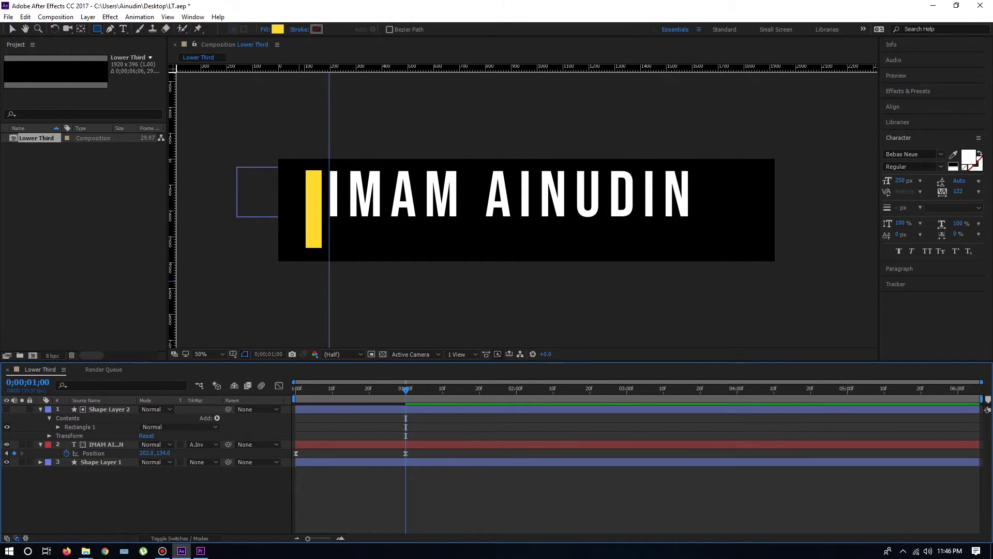
key("Home")
key("space")
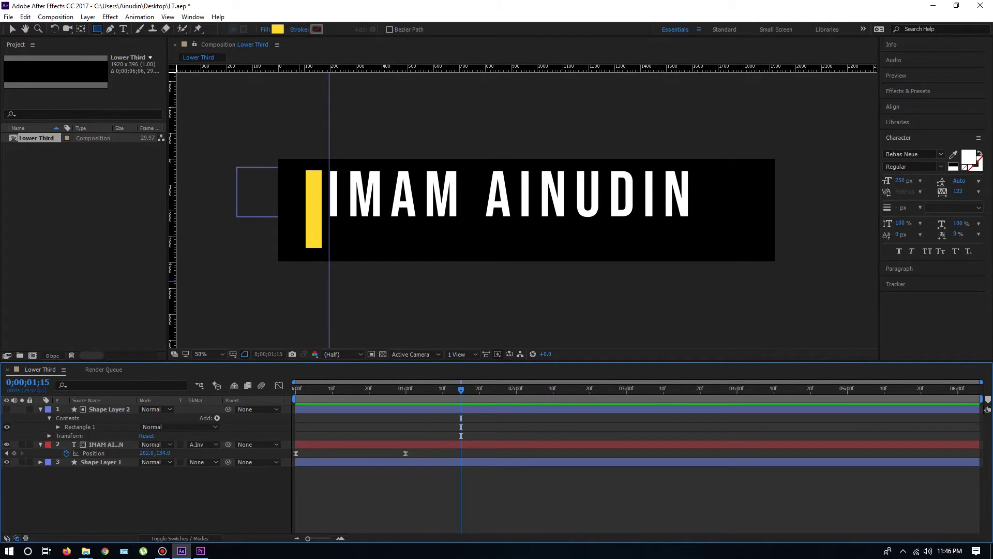
key("Home")
key("space")
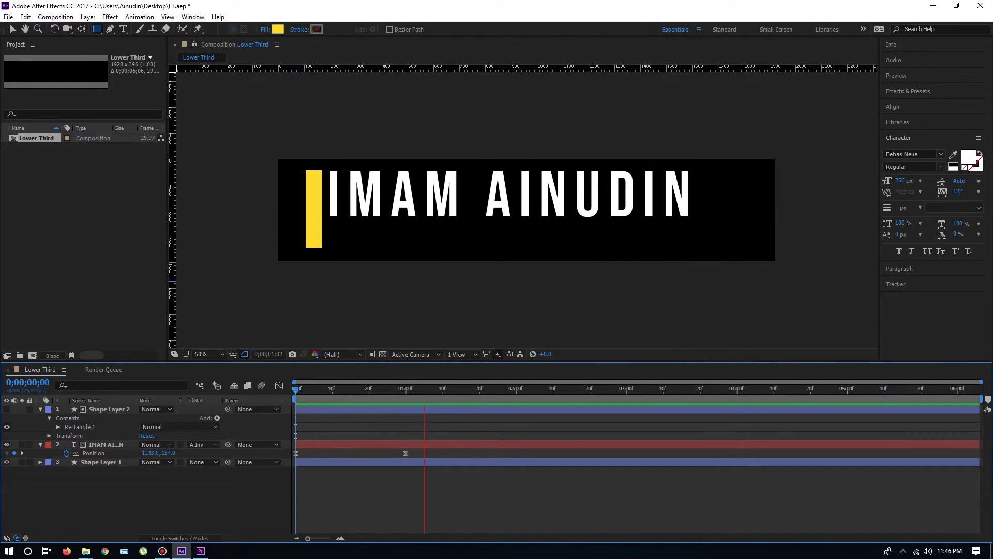
Step: Move the name's end Position keyframe from 1;00 to about 1;19 and preview the slower slide-in
key("space")
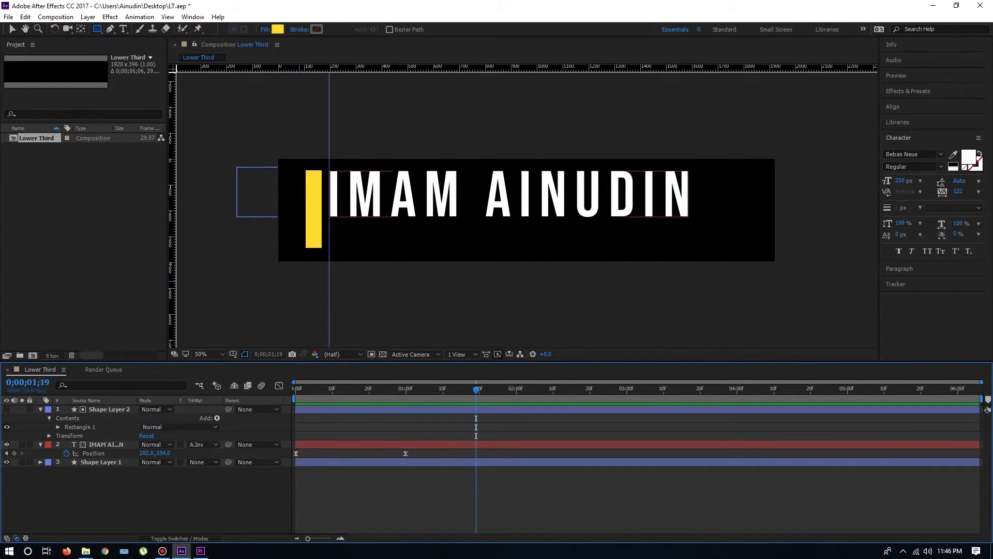
left_click(106, 445)
left_click(405, 453)
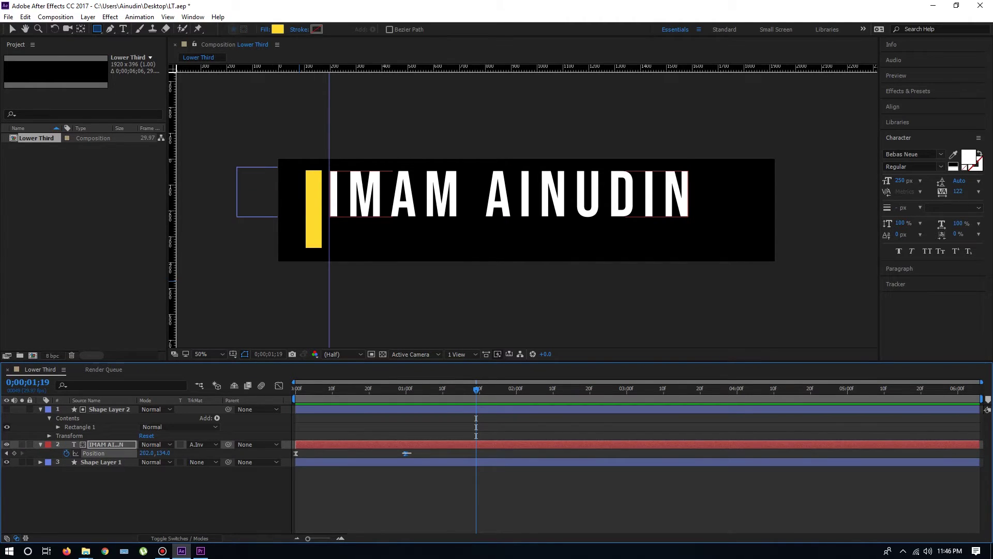
left_click_drag(406, 453, 481, 453)
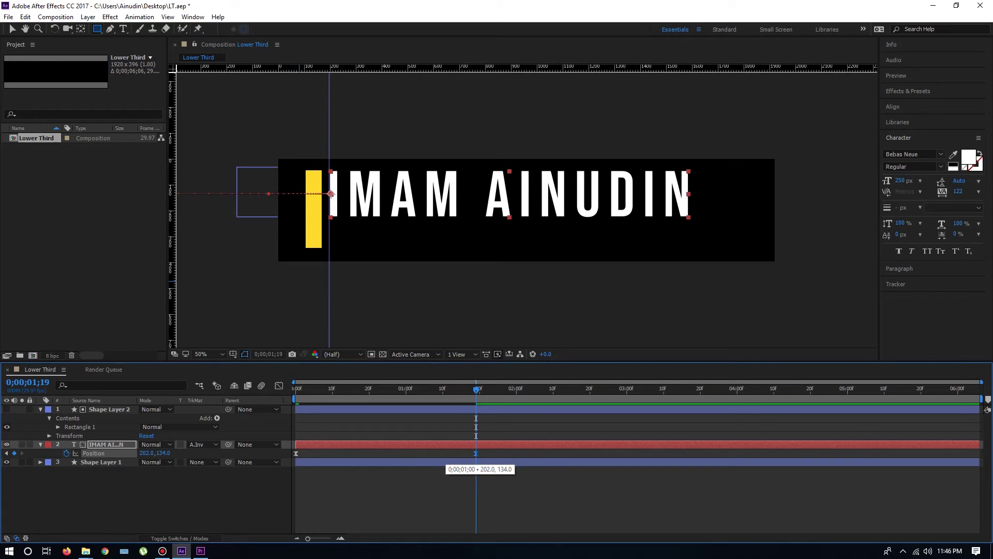
left_click_drag(326, 390, 237, 389)
key("space")
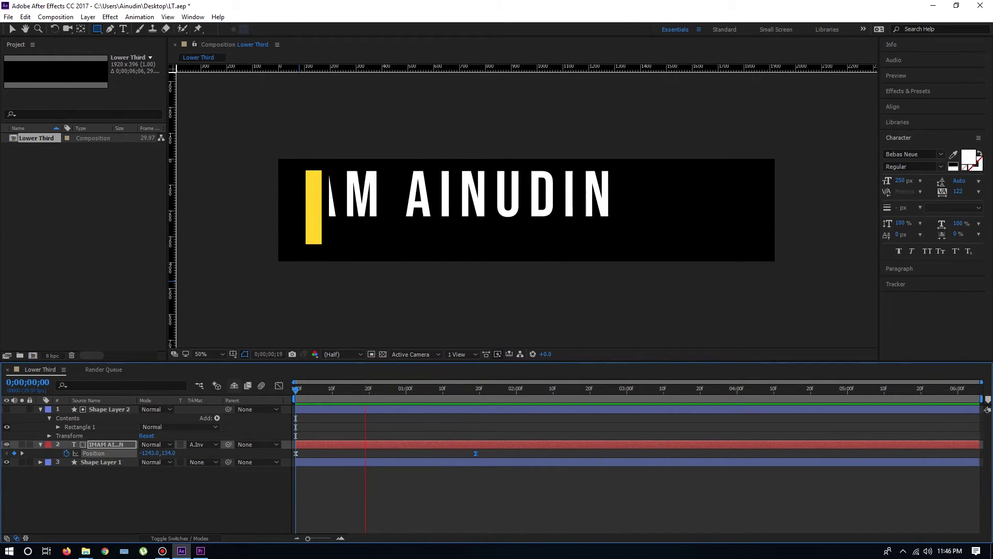
key("space")
key("space")
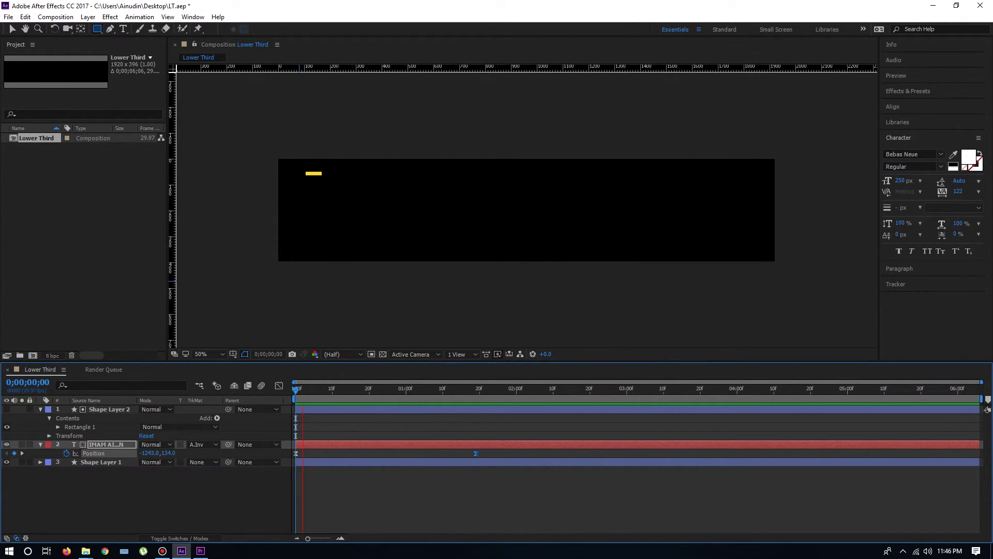
key("space")
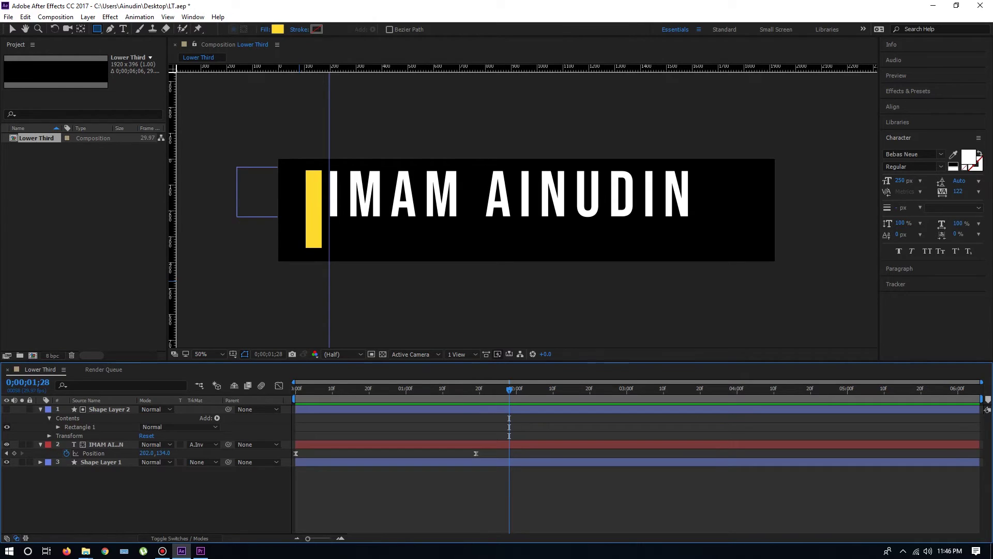
Step: Add a 'videographer' text layer below the name at about 98 px, aligned with the name's left edge
left_click(123, 29)
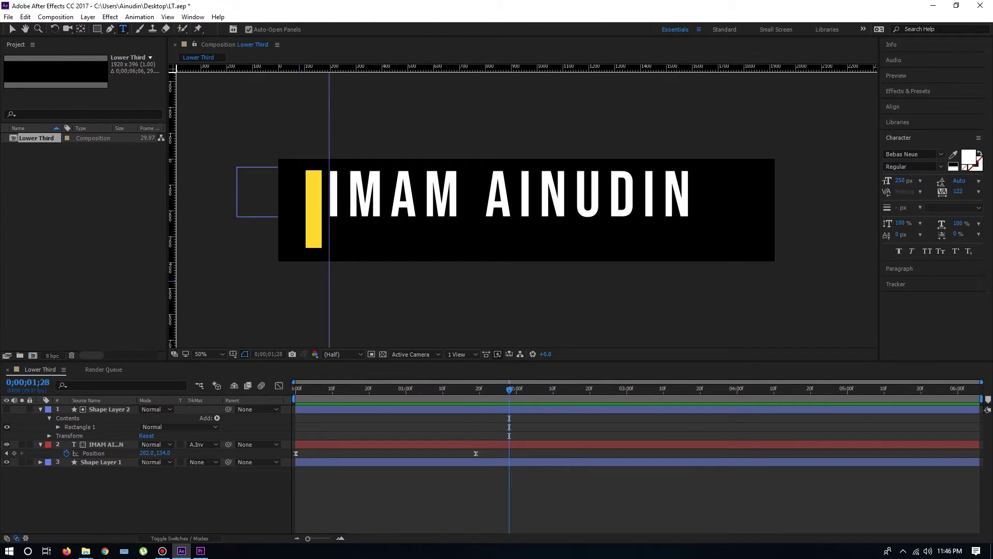
left_click(348, 241)
type("v")
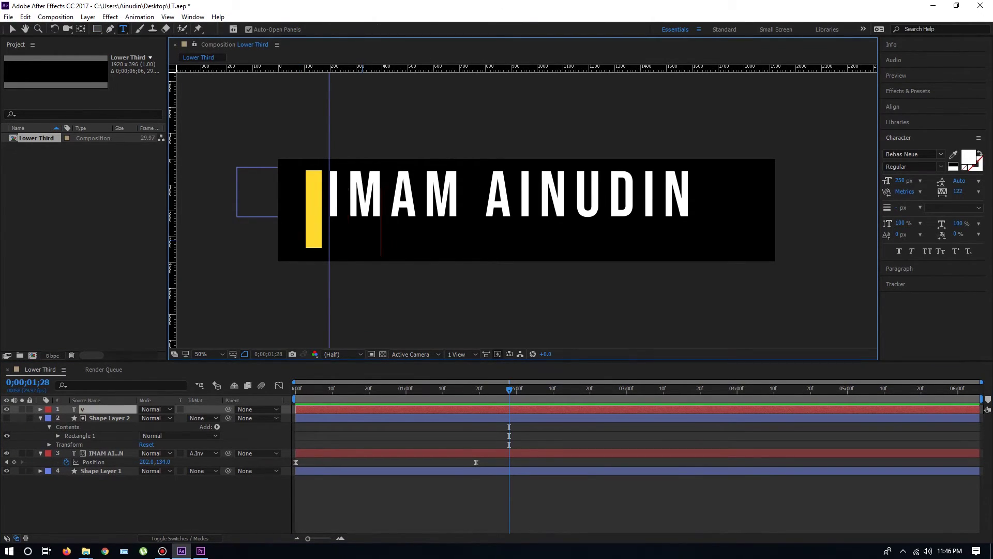
type("ideographer")
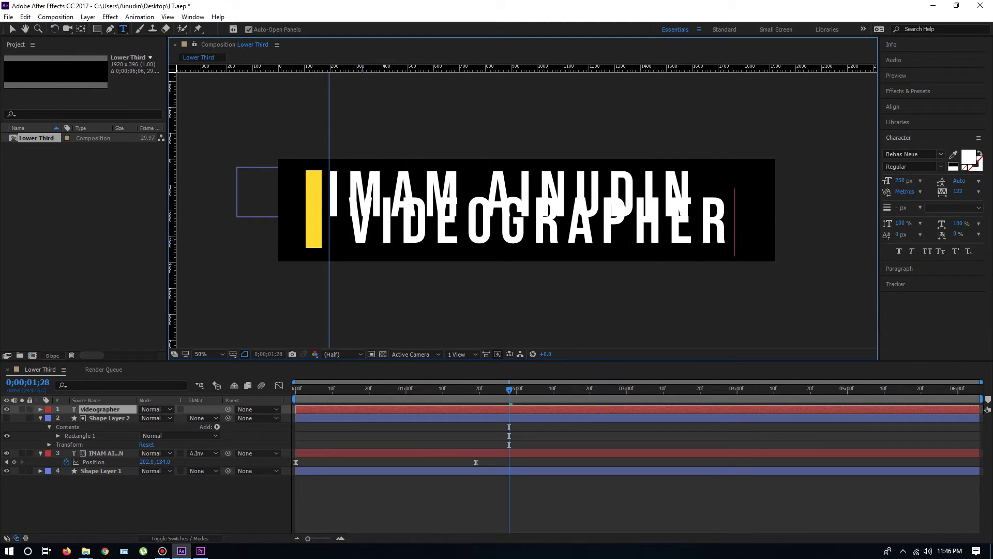
key("ctrl+a")
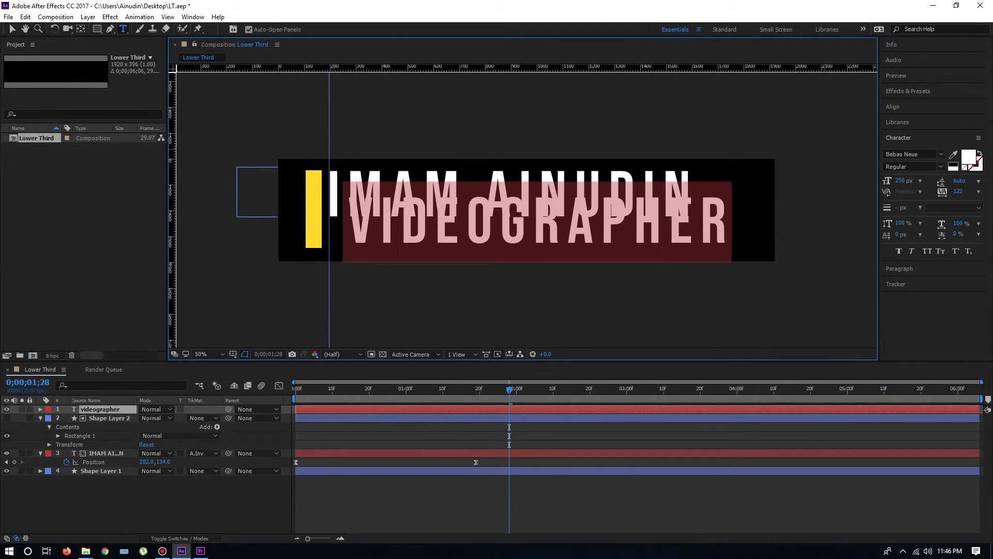
left_click_drag(900, 180, 822, 181)
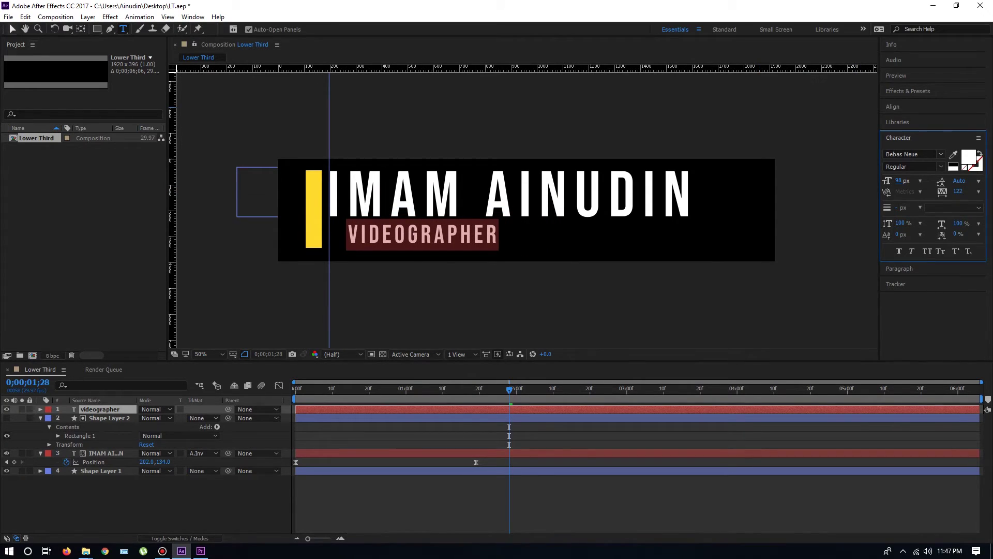
left_click(13, 29)
left_click(405, 235)
left_click_drag(405, 236, 385, 236)
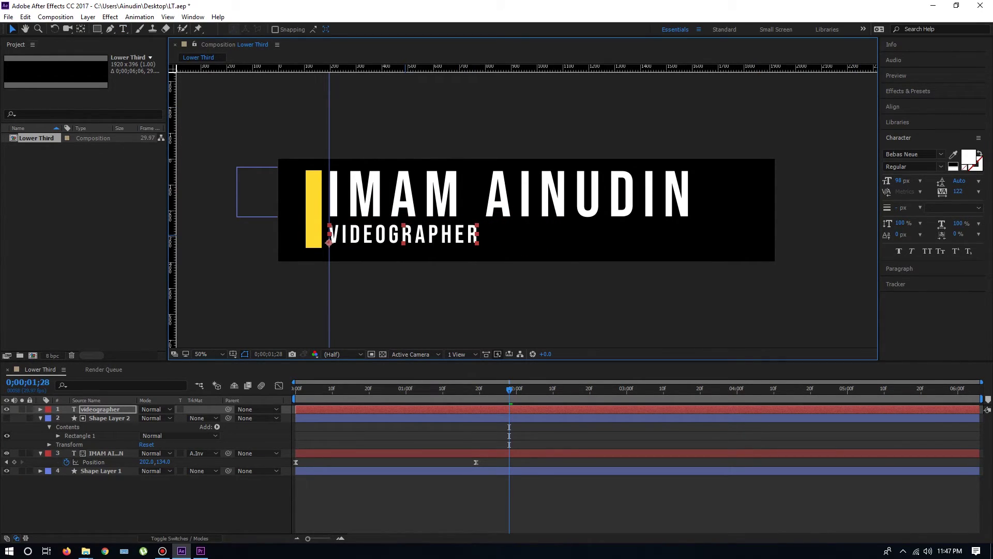
key("Down")
key("Down")
key("Down")
key("Down")
key("Down")
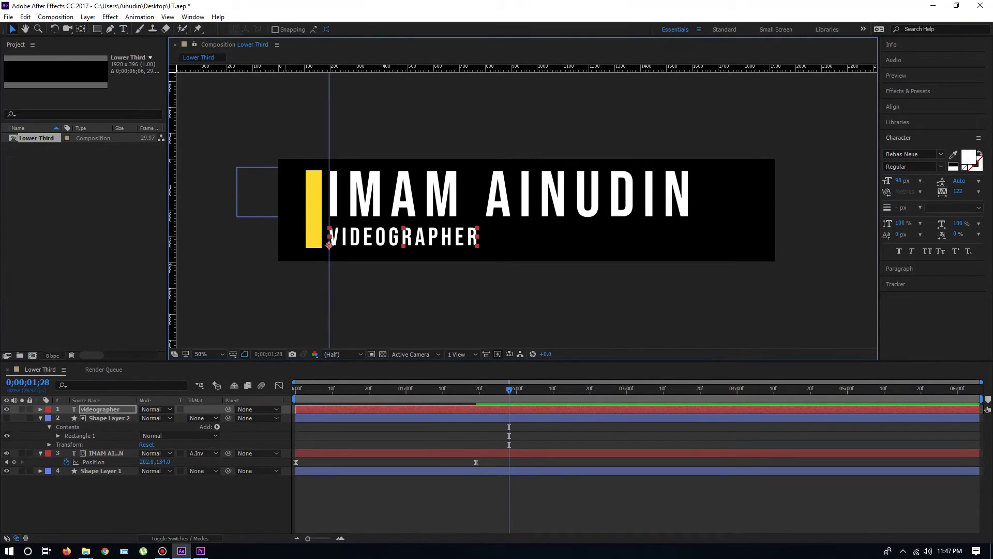
Step: Colour the VIDEOGRAPHER text with the yellow bar's colour and preview the animation
left_click(953, 154)
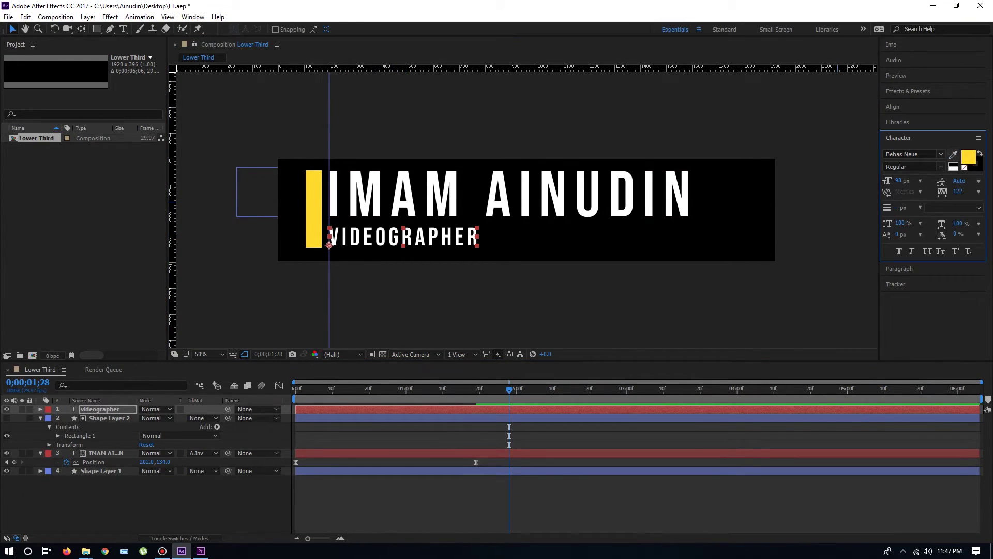
left_click(313, 177)
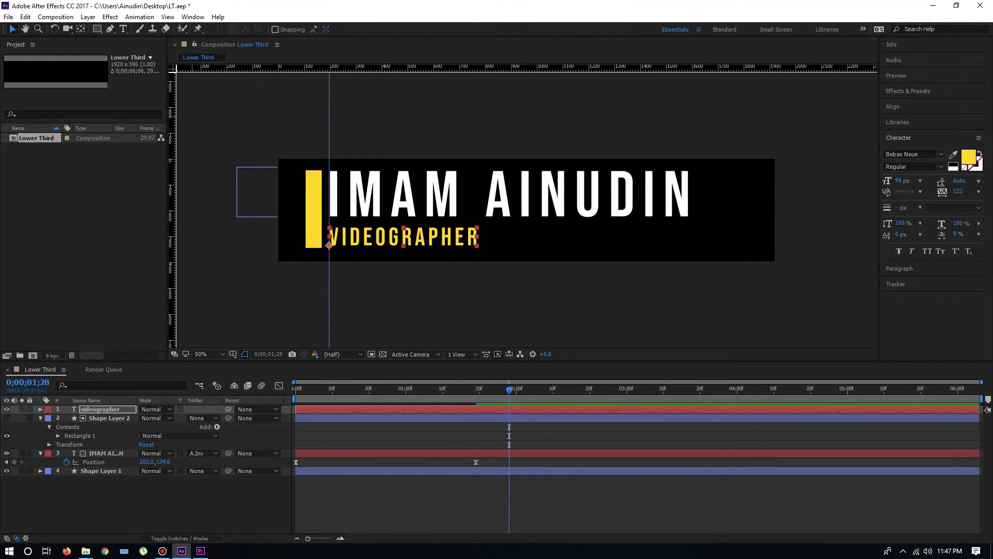
left_click(311, 502)
key("Home")
key("space")
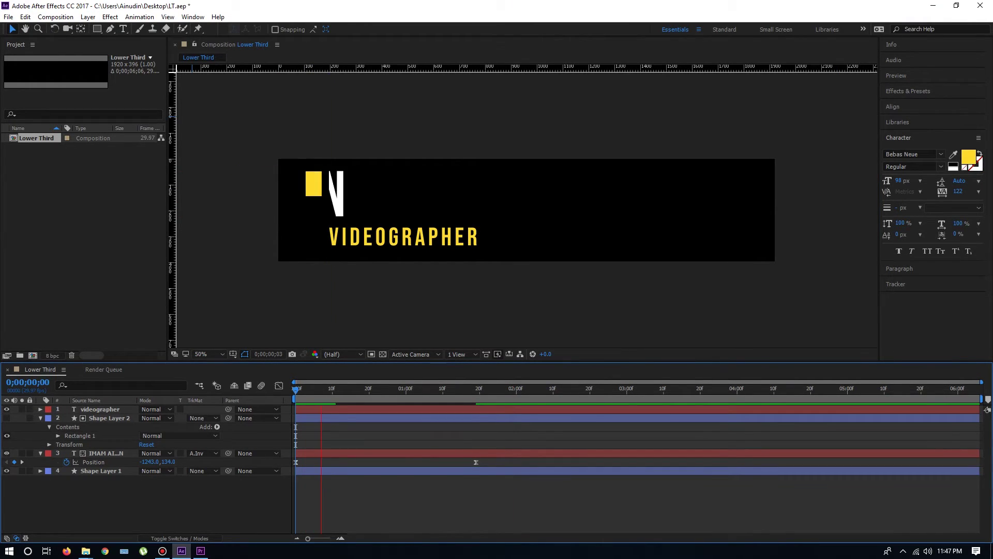
key("space")
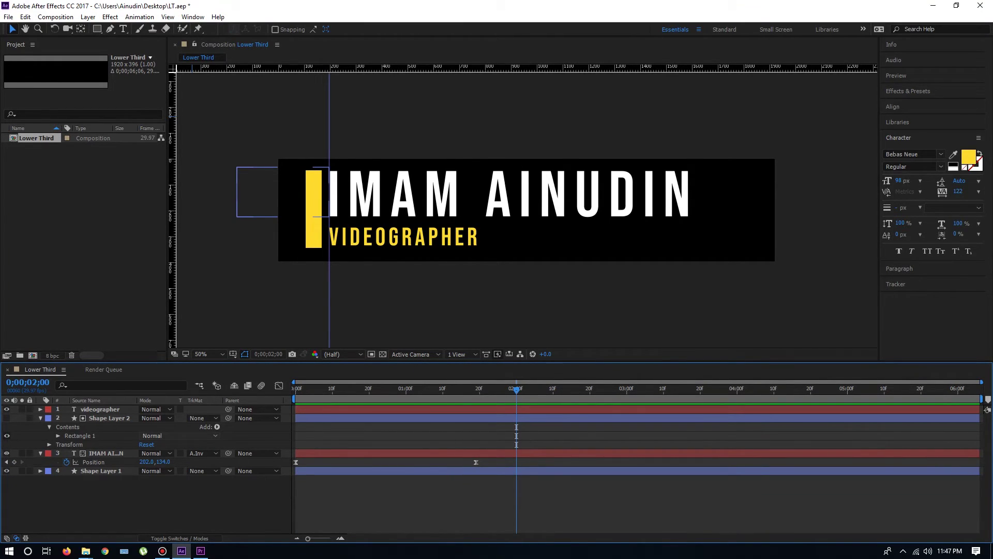
Step: Keyframe VIDEOGRAPHER's Position at its resting point and at frame 0 pushed left to -412
left_click(100, 409)
key("j")
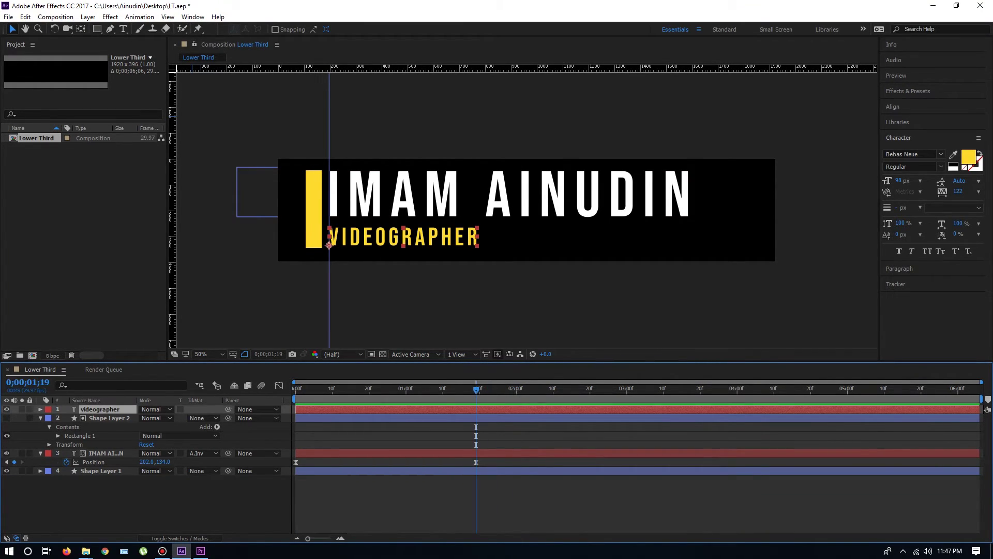
key("p")
left_click(66, 418)
key("j")
left_click_drag(147, 418, 1, 418)
Step: Easy Ease both VIDEOGRAPHER Position keyframes and sharpen the speed curve in the Graph Editor
left_click_drag(490, 423, 287, 416)
key("F9")
left_click(279, 386)
left_click_drag(445, 509, 380, 510)
left_click(279, 386)
key("space")
key("space")
left_click(377, 510)
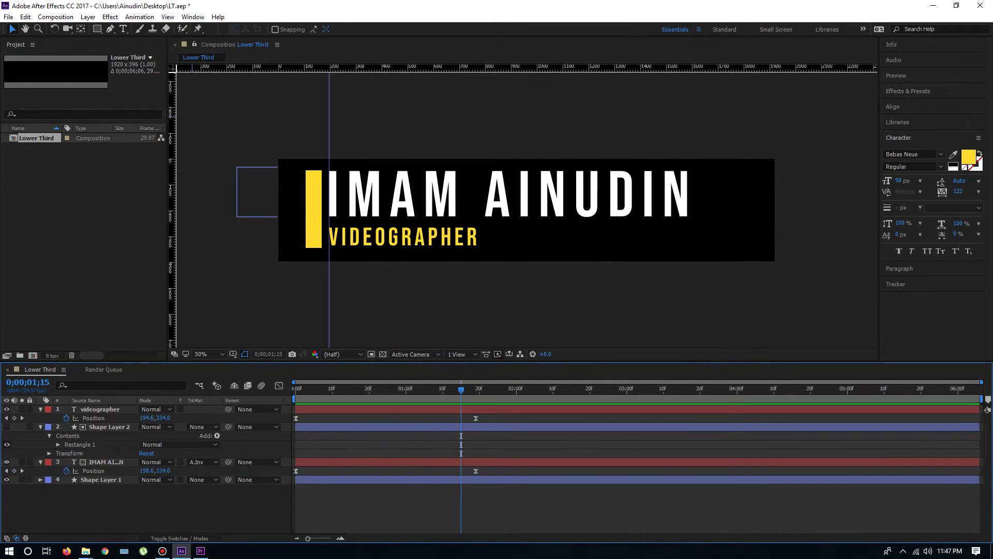
Step: Draw Shape Layer 3 over VIDEOGRAPHER's start area, set it as Alpha Inverted Matte, and preview
left_click(97, 29)
left_click_drag(330, 219, 246, 249)
left_click(203, 444)
left_click(233, 481)
left_click(40, 409)
left_click(40, 418)
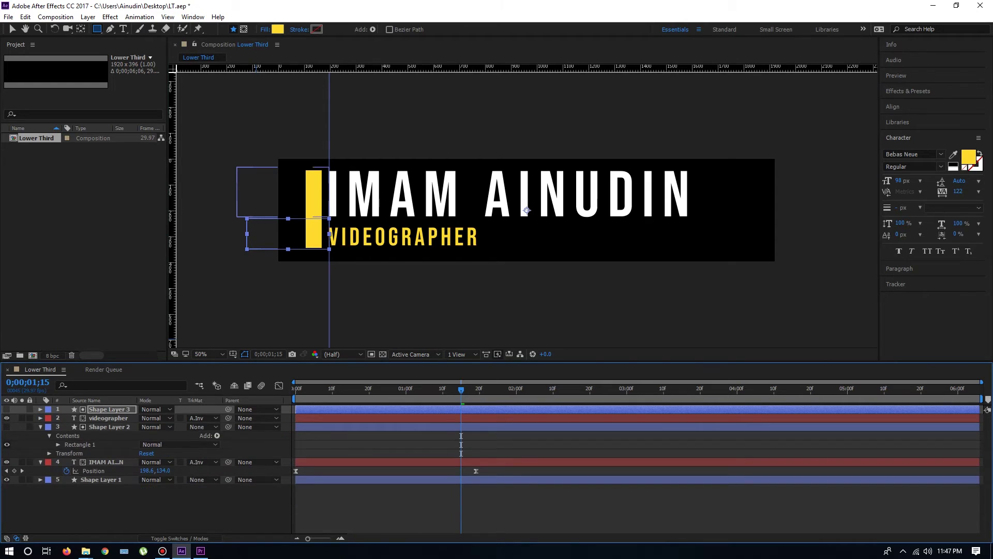
left_click(40, 427)
left_click(40, 436)
key("Home")
key("space")
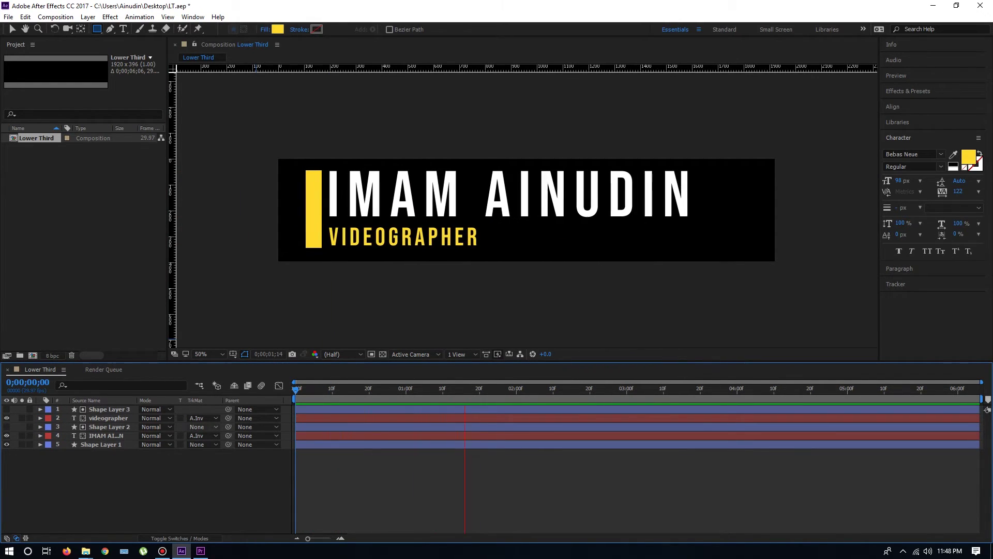
key("space")
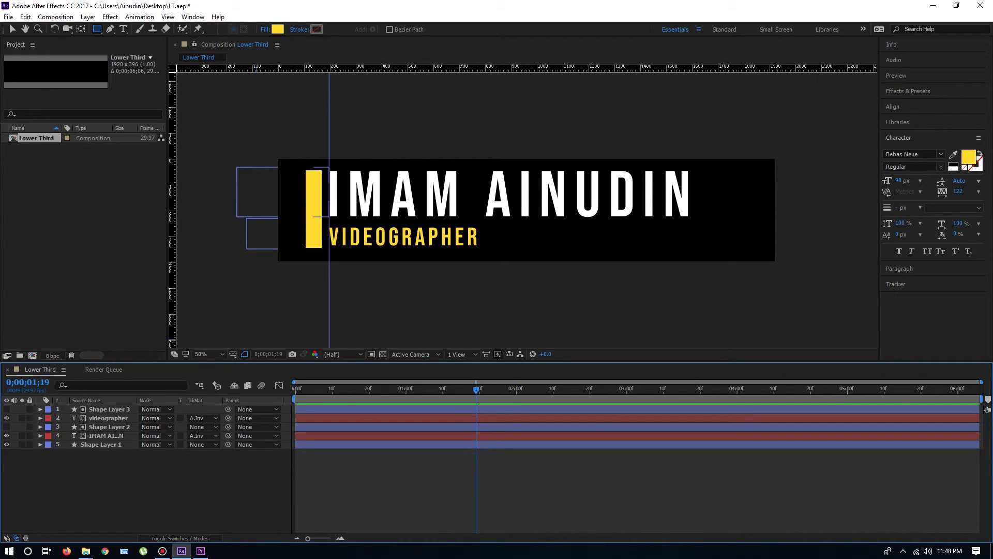
Step: Delay the VIDEOGRAPHER text layer by about 8 frames
left_click(108, 418)
left_click(109, 409)
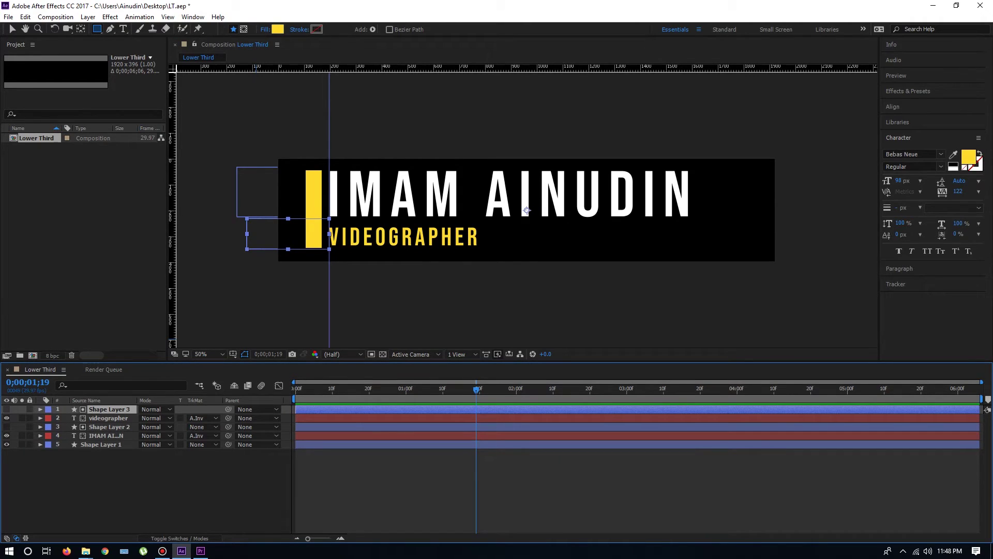
left_click(108, 418)
left_click_drag(314, 418, 351, 435)
Step: Delay the VIDEOGRAPHER text 4 more frames and preview the staggered intro
key("Home")
key("space")
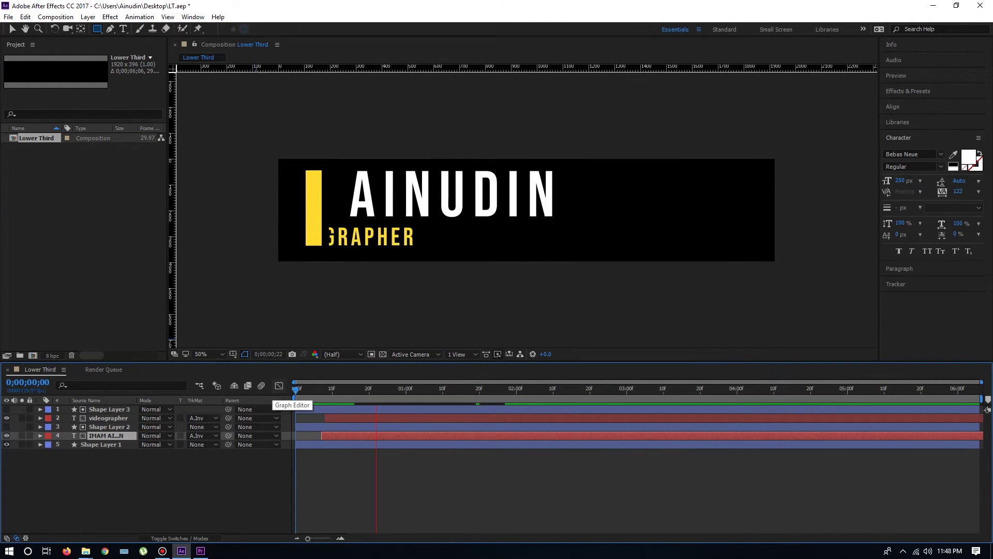
key("space")
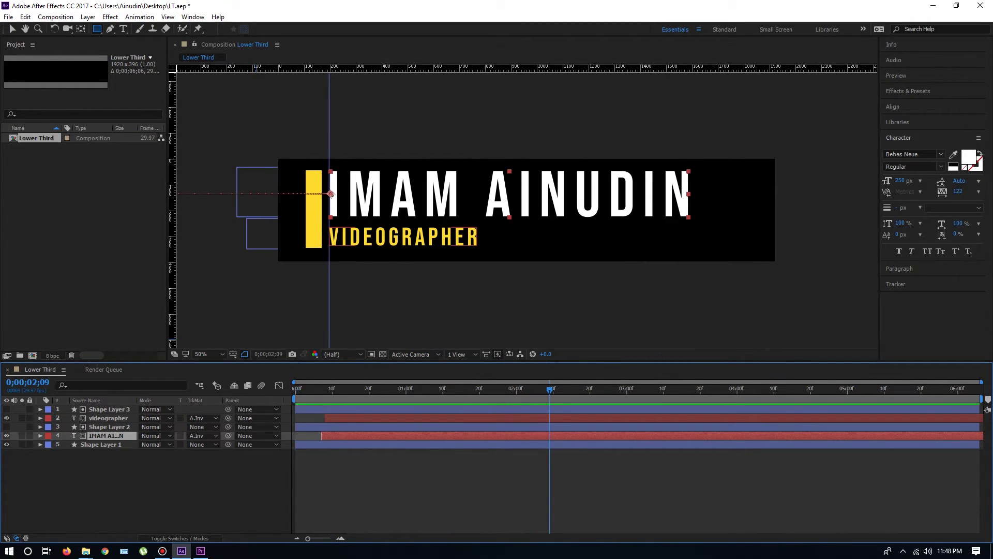
left_click_drag(342, 417, 357, 418)
key("Home")
key("space")
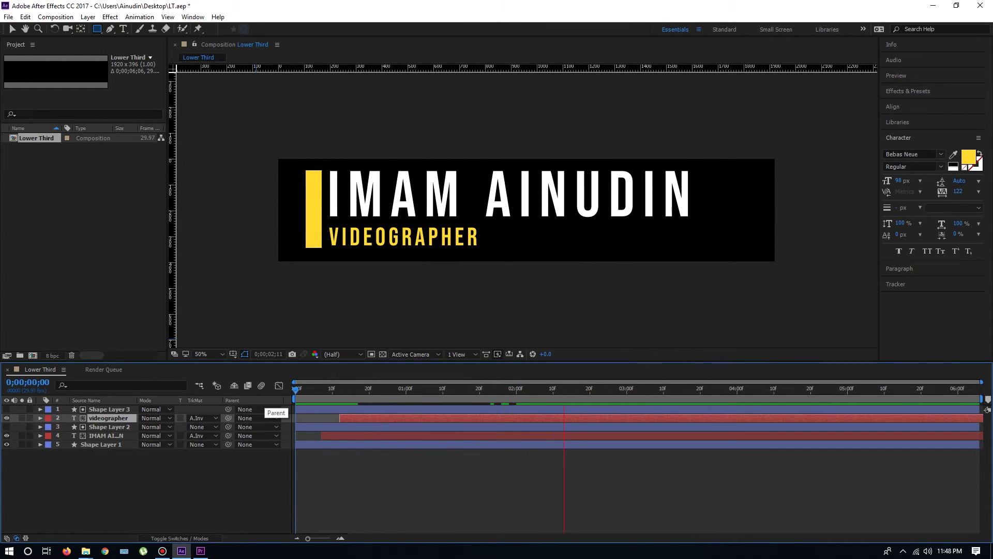
key("space")
Step: Replay the full intro animation from the first frame to check the timing
left_click(357, 481)
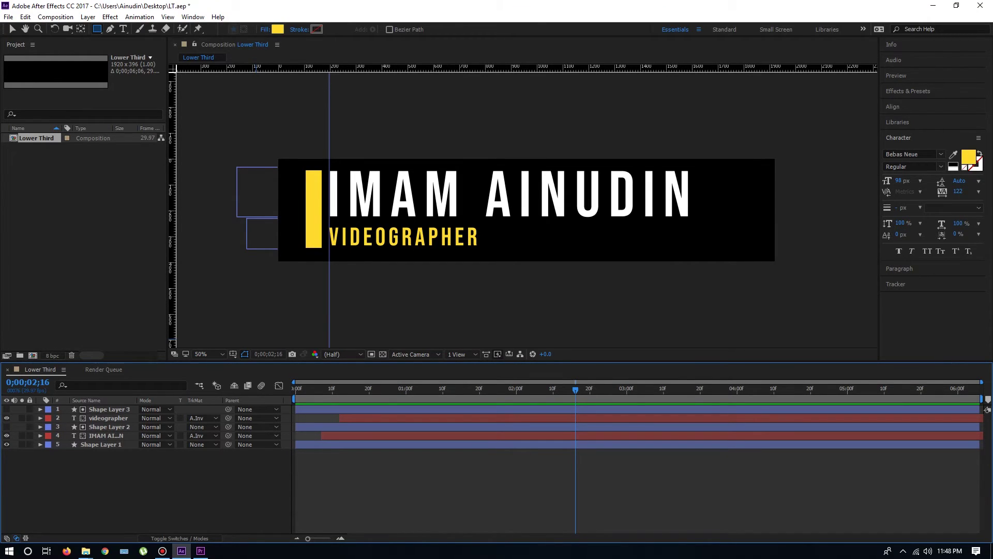
left_click_drag(575, 389, 299, 389)
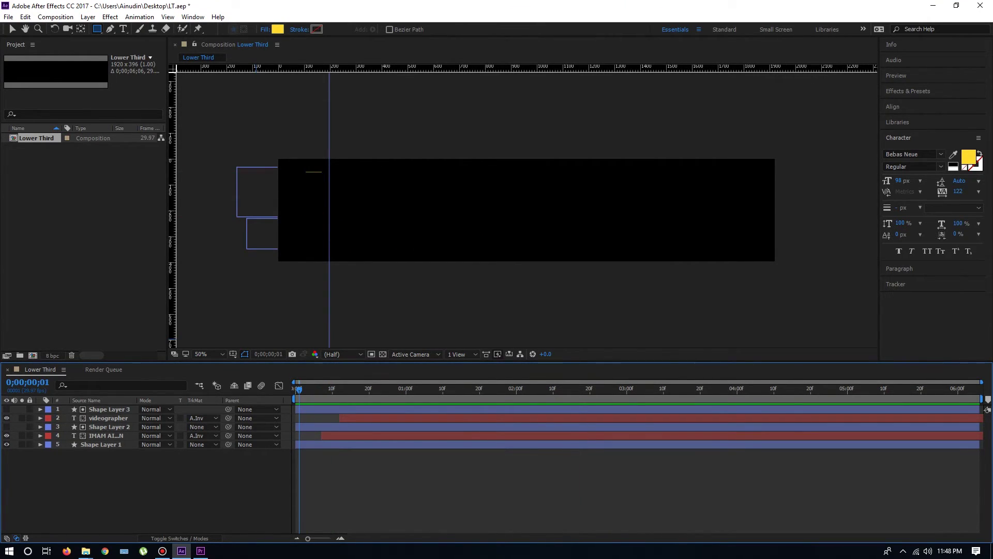
key("space")
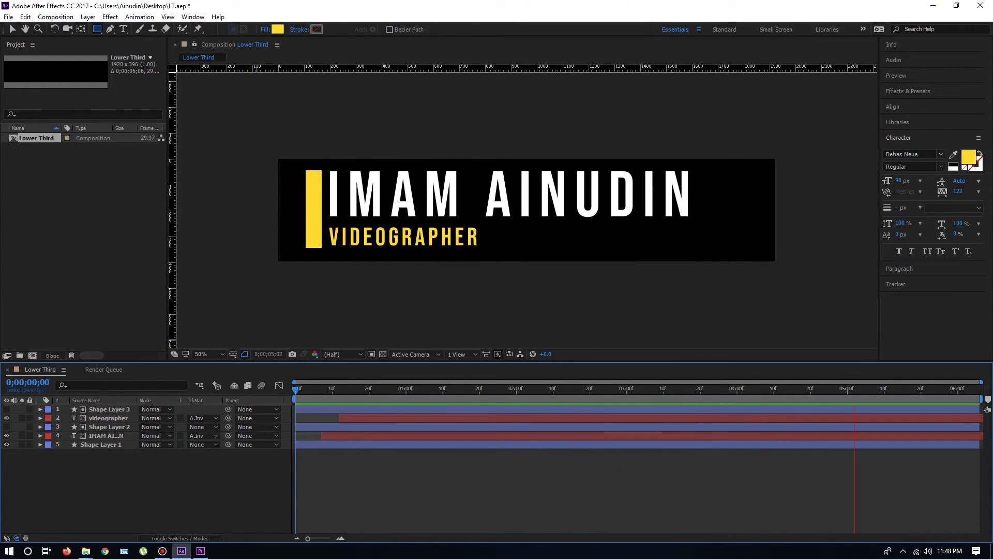
key("space")
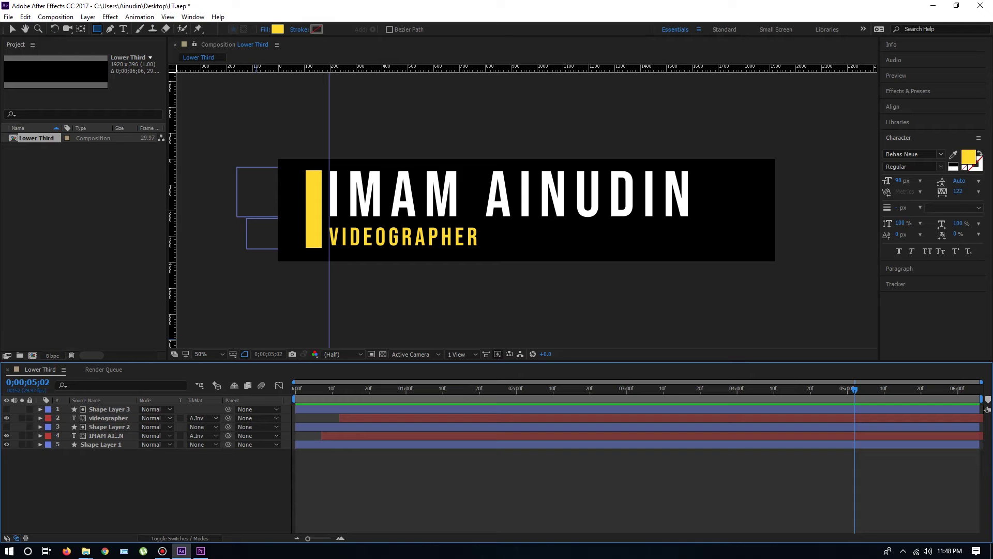
left_click(295, 389)
key("space")
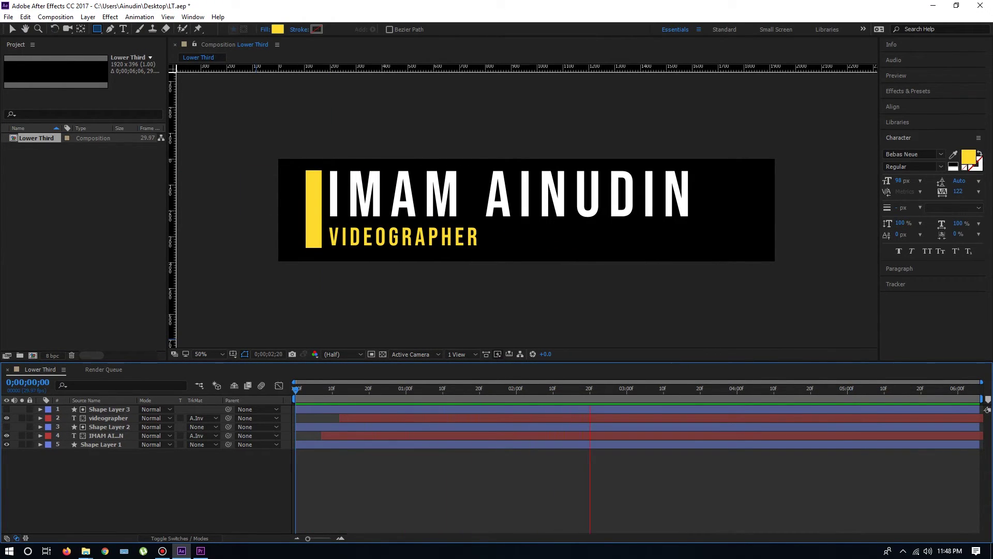
key("space")
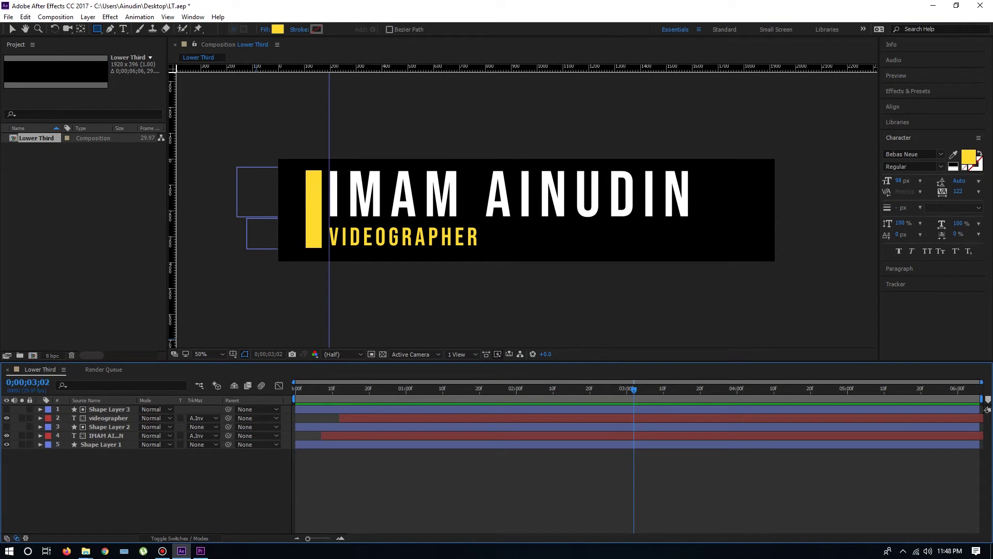
Step: Marquee-select all five Lower Third layers
left_click_drag(178, 479, 105, 407)
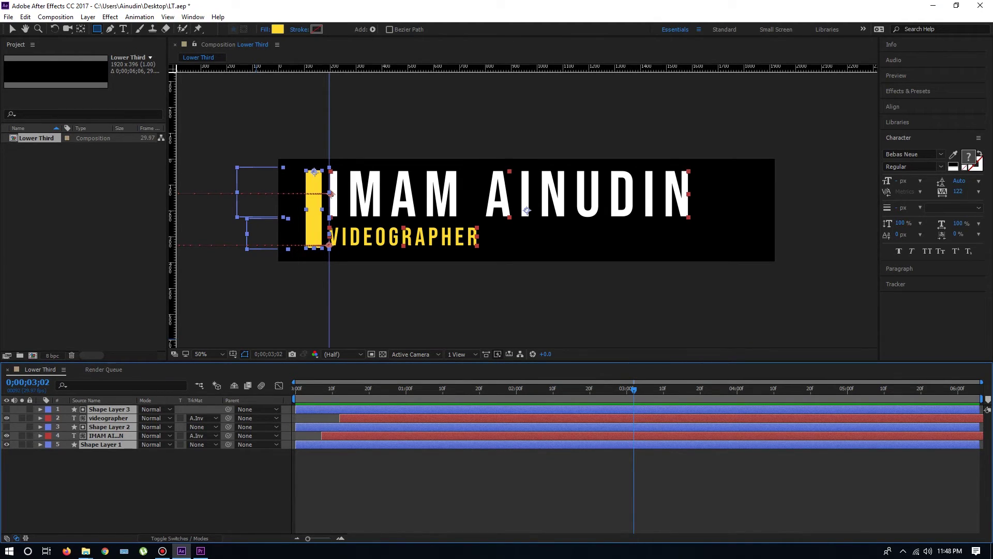
left_click(144, 470)
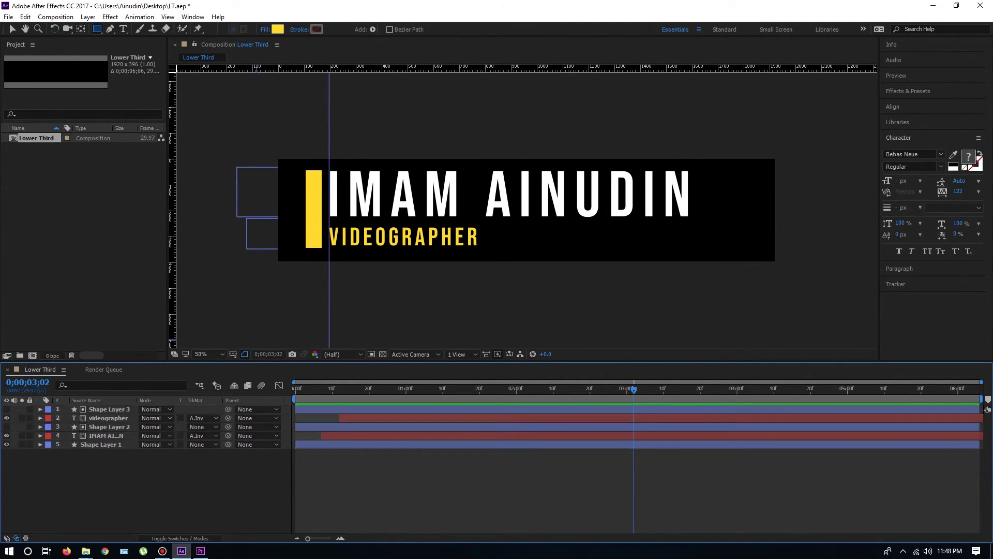
left_click_drag(144, 470, 107, 408)
Step: Pre-compose all five layers with Ctrl+Shift+C into a new composition named 'Reverse'
right_click(106, 409)
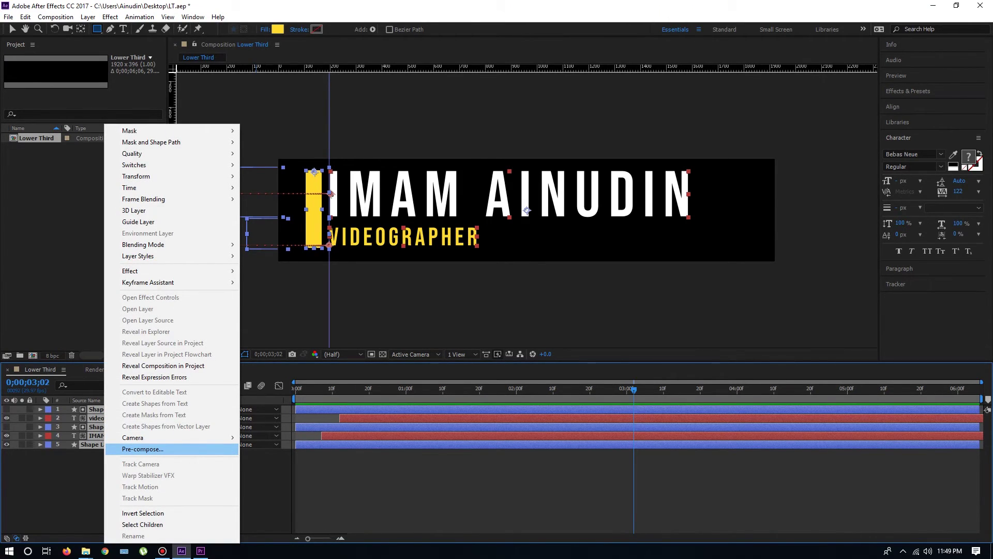
left_click(142, 448)
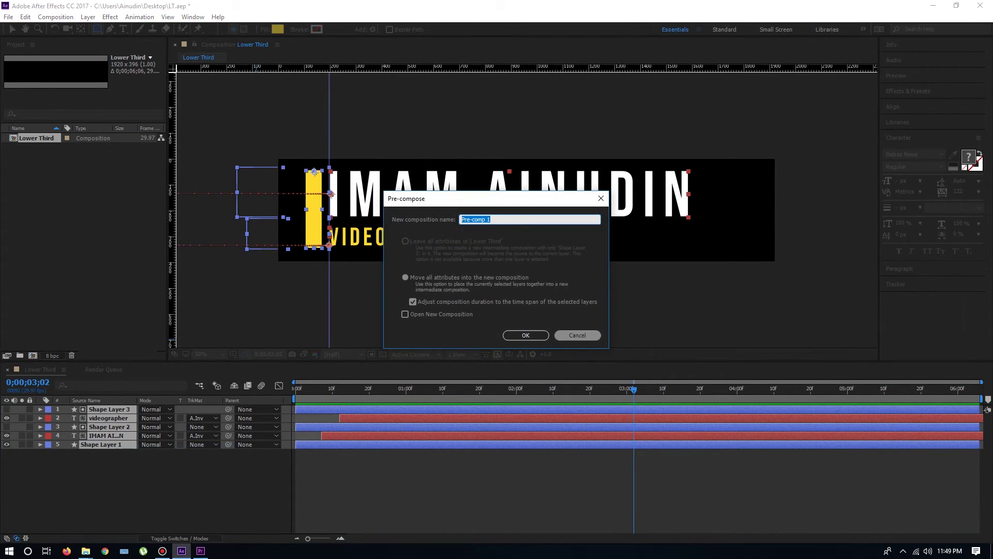
left_click(577, 335)
left_click(563, 481)
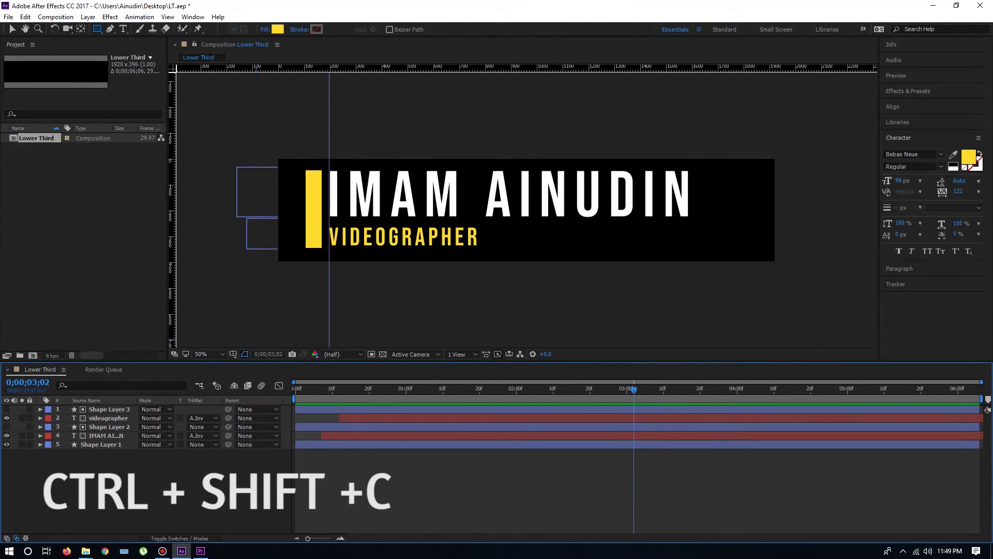
left_click_drag(175, 477, 101, 412)
key("ctrl+shift+c")
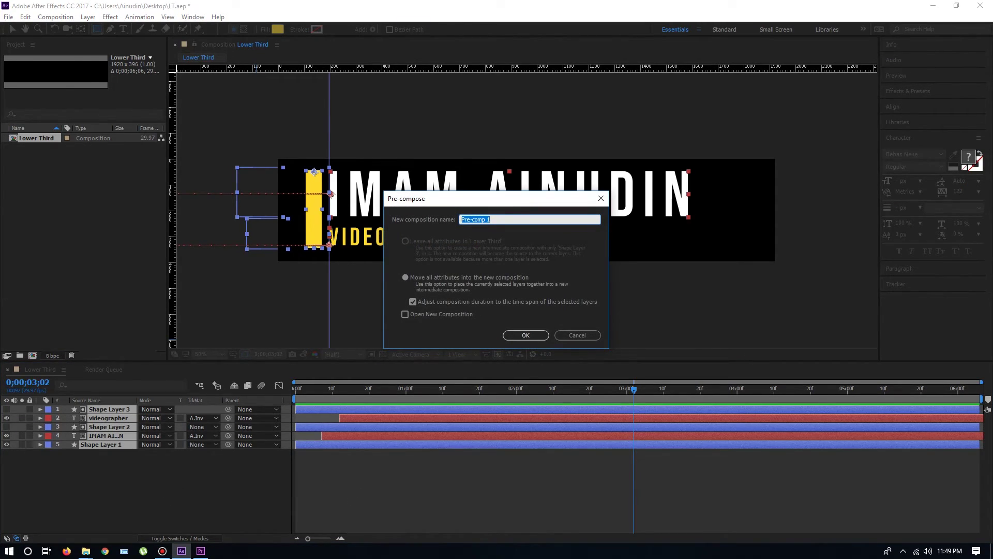
type("Revew")
key("BackSpace")
key("BackSpace")
type("rse")
left_click(525, 335)
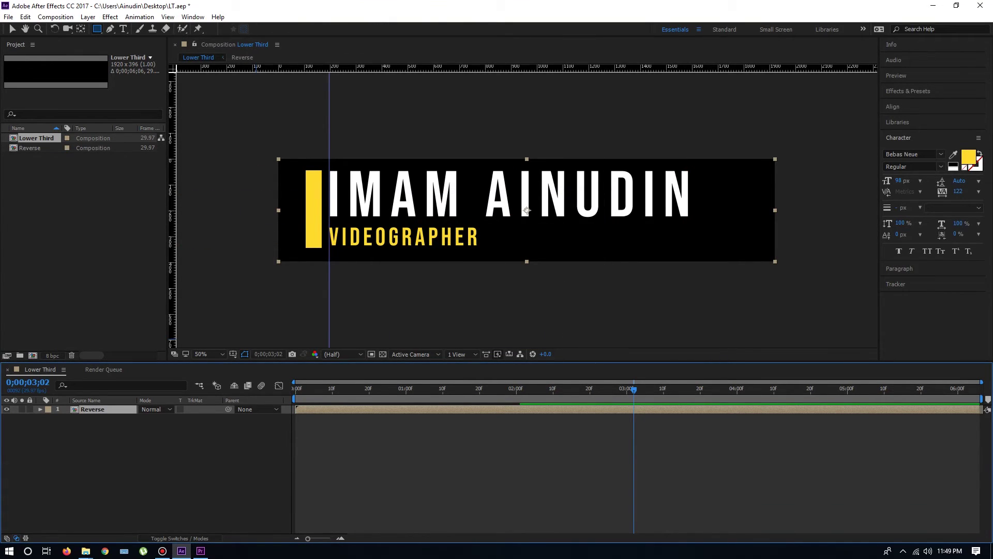
Step: Trim the Reverse layer's out point to 0;00;02;26, where the intro finishes
key("Home")
key("space")
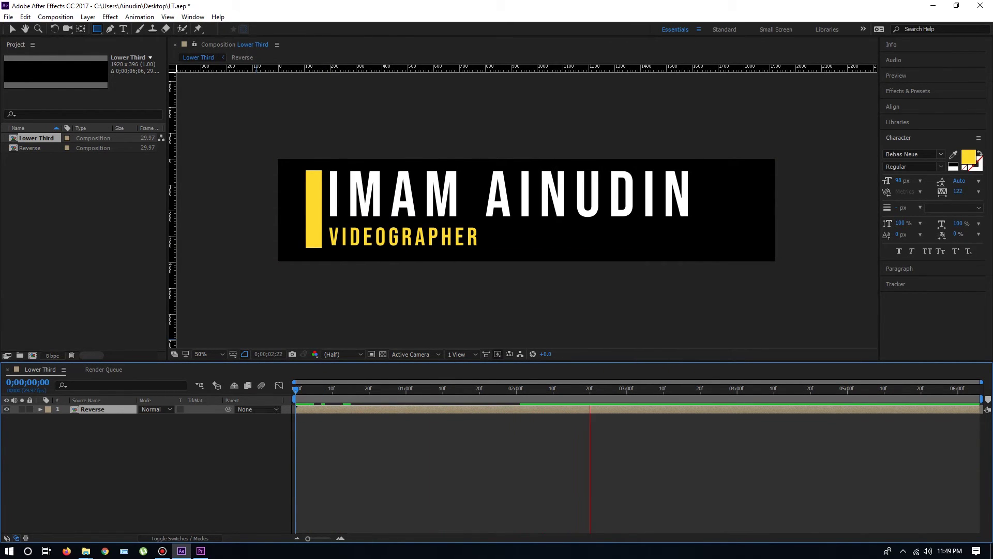
key("space")
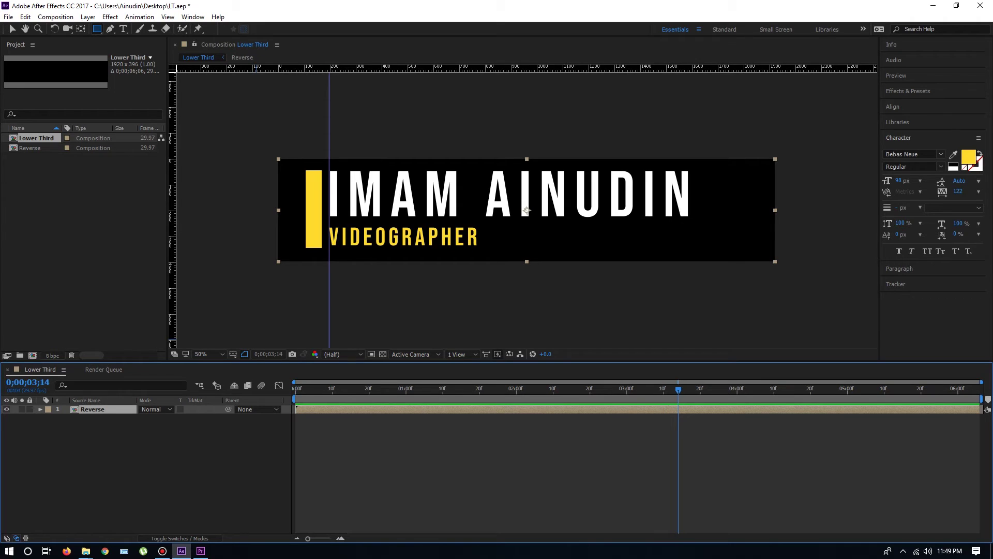
key("alt+bracketright")
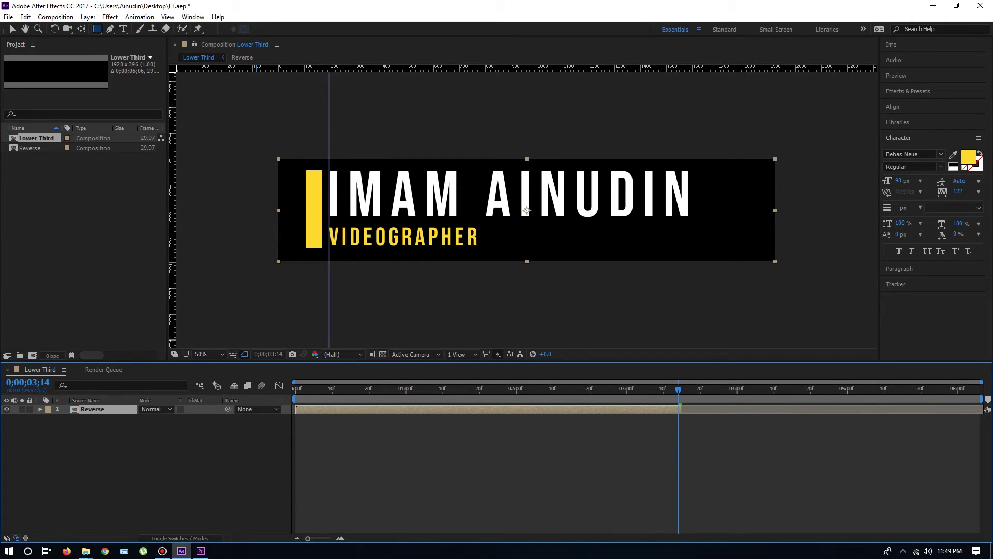
key("ctrl+shift+d")
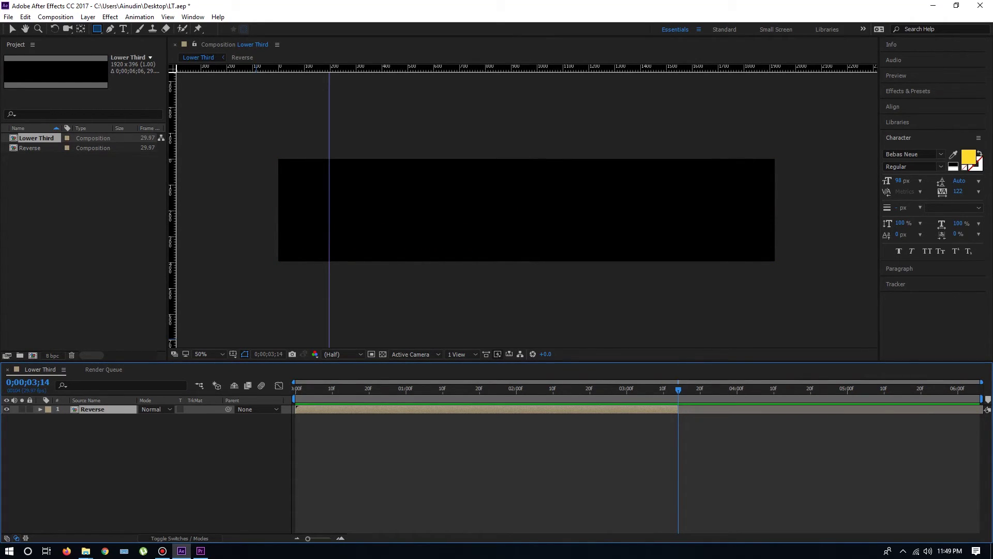
left_click_drag(678, 389, 611, 390)
left_click_drag(678, 409, 615, 409)
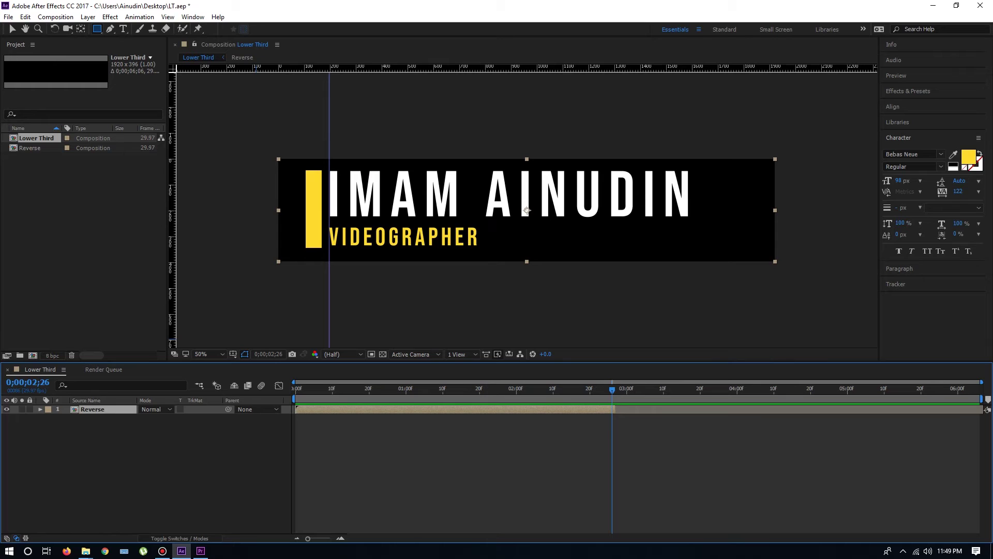
Step: Duplicate the Reverse layer and place the copy starting where the first one ends
left_click(605, 455)
left_click(590, 409)
key("ctrl+d")
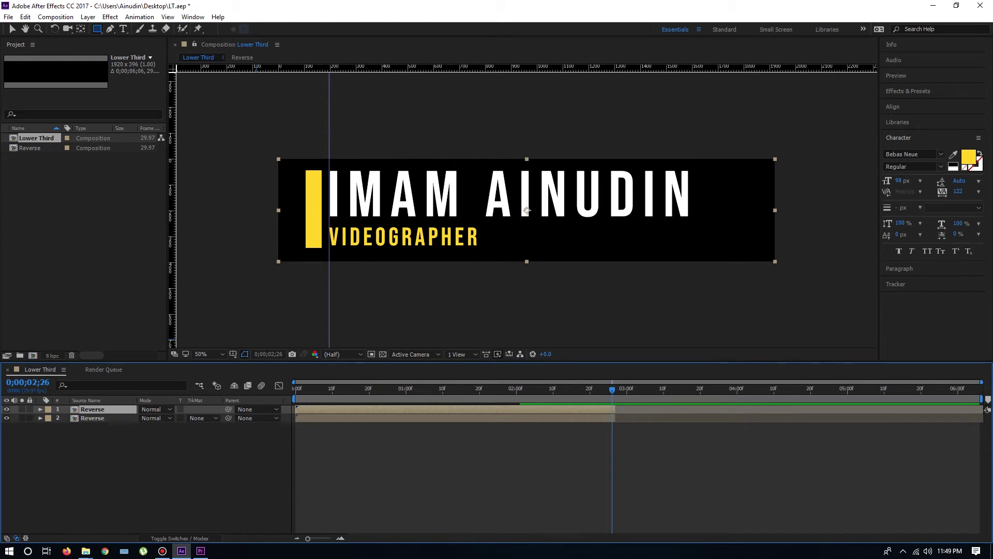
left_click_drag(339, 409, 653, 409)
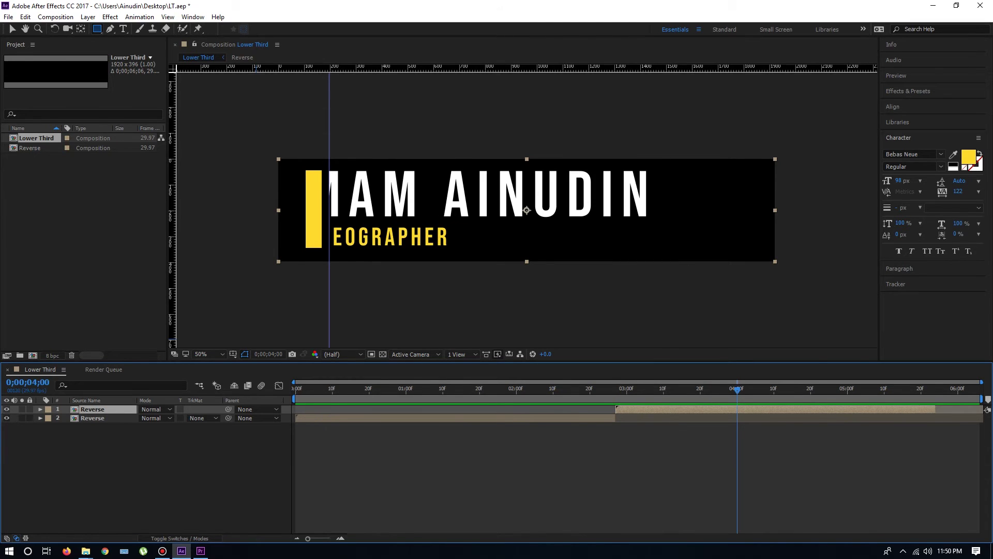
Step: Apply Time-Reverse Layer to the top copy of the animation layer
right_click(679, 409)
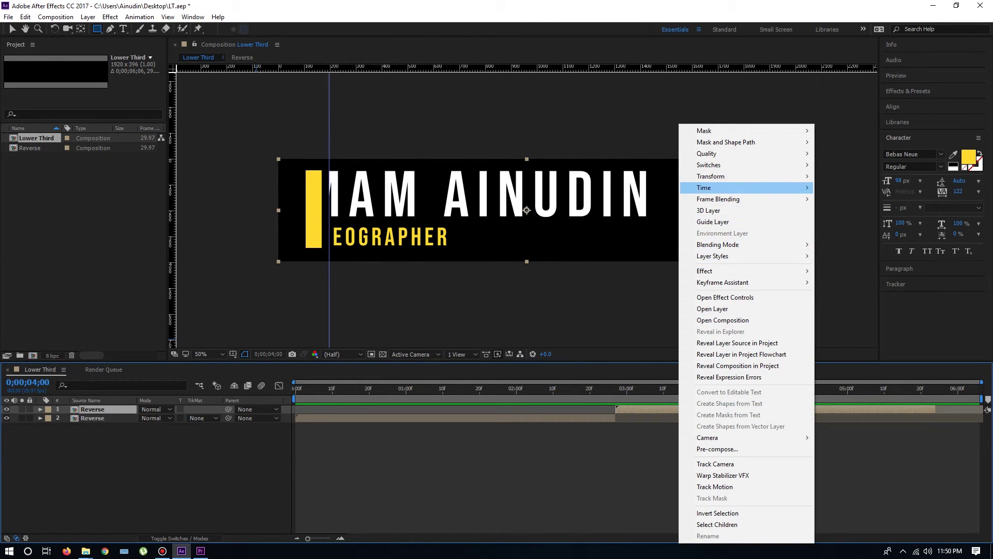
left_click(734, 199)
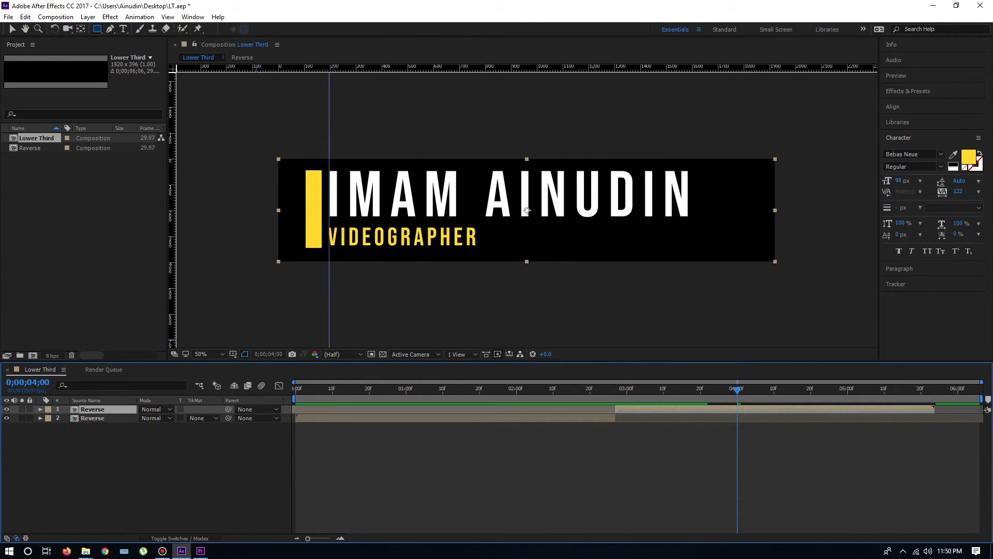
left_click(724, 461)
Step: Preview the in and out animation from the start, then park on a frame showing the title
left_click_drag(737, 389, 295, 389)
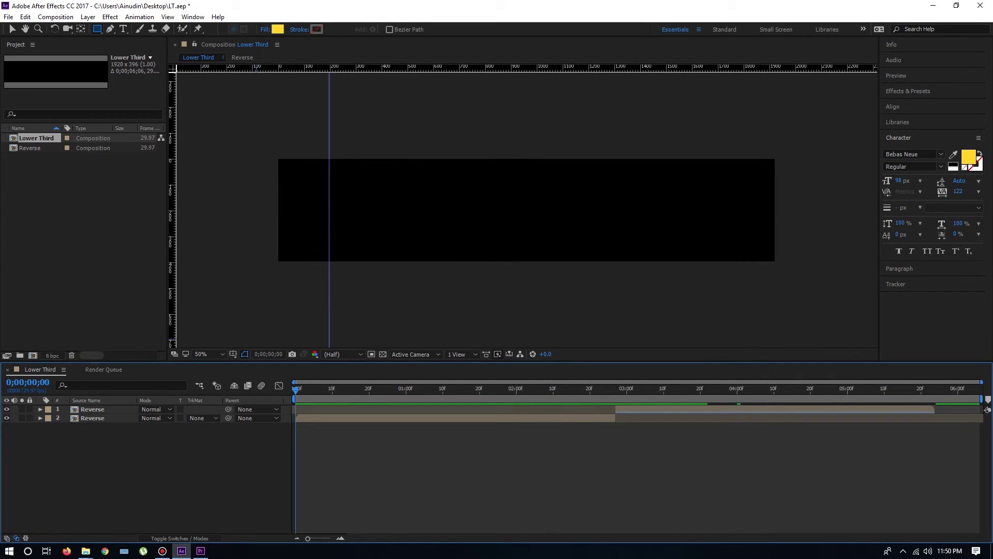
key("space")
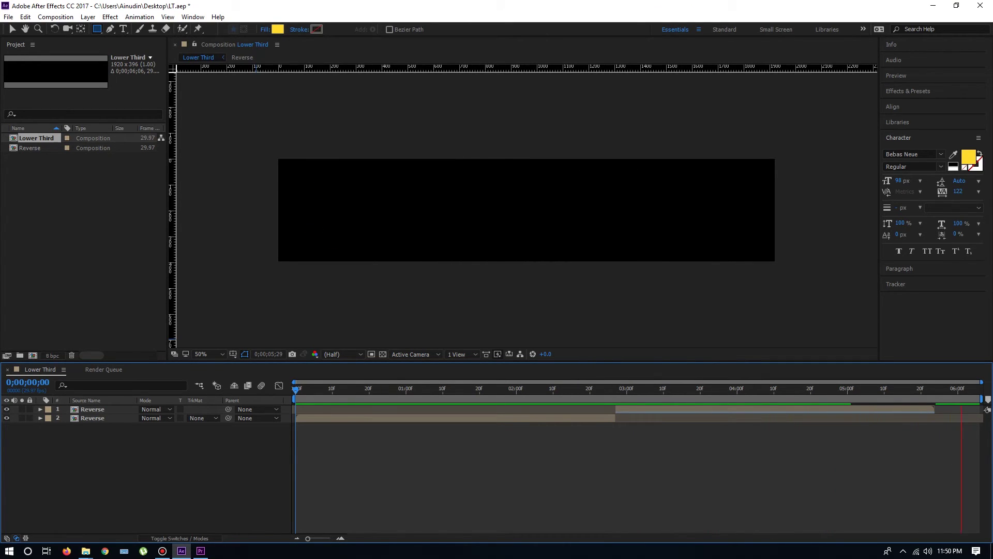
key("space")
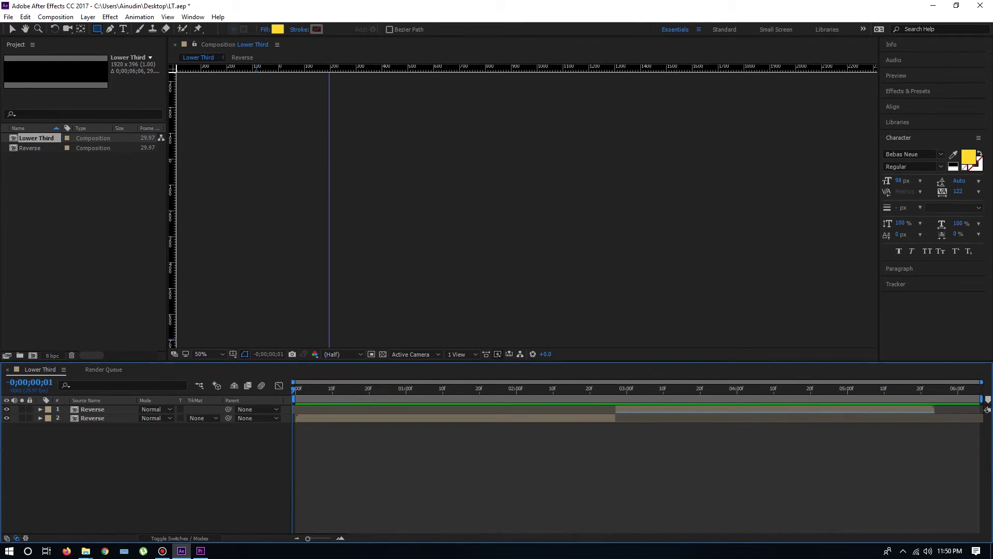
left_click(479, 389)
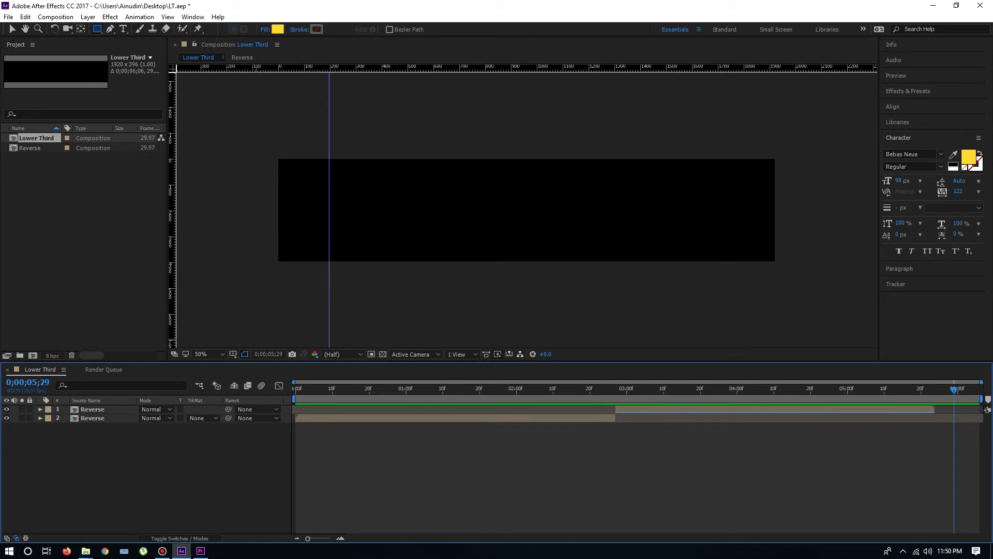
Step: End the work area just after the out-animation, trim the comp to it, and preview from the start
left_click_drag(954, 389, 932, 389)
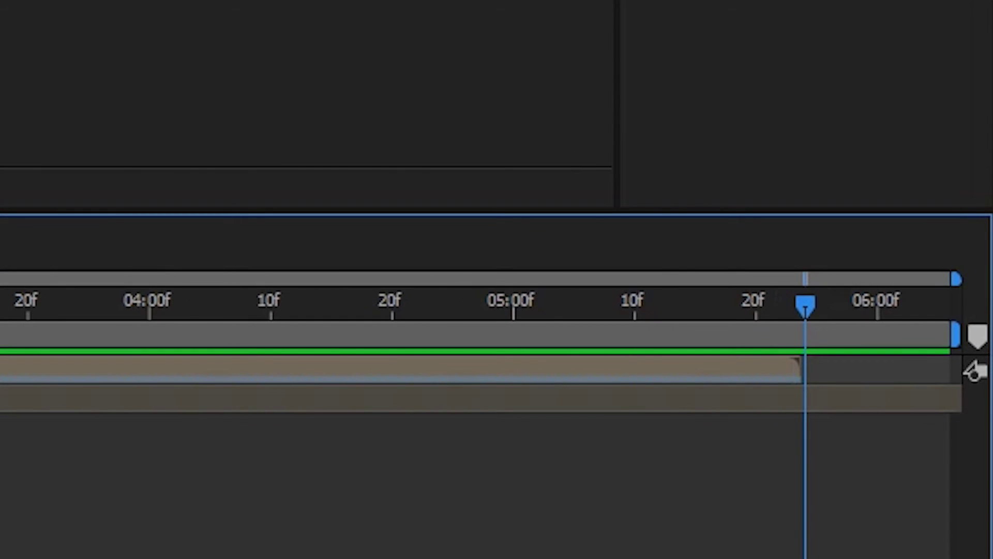
left_click_drag(955, 334, 810, 333)
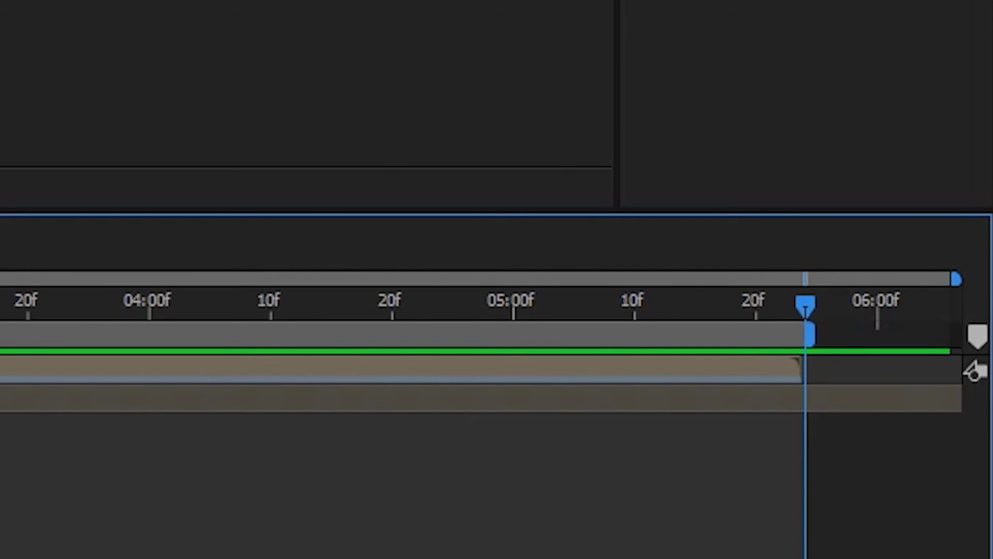
right_click(566, 337)
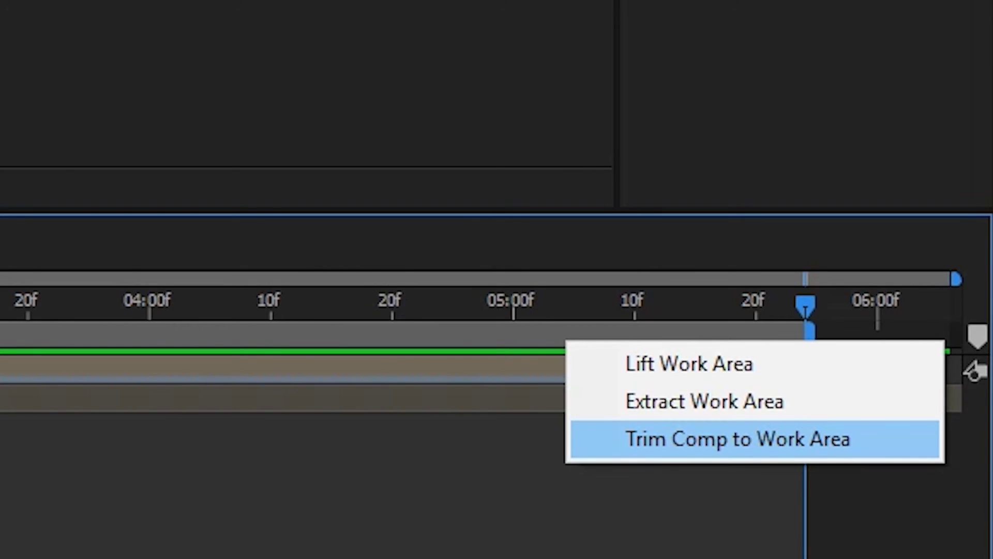
left_click(738, 438)
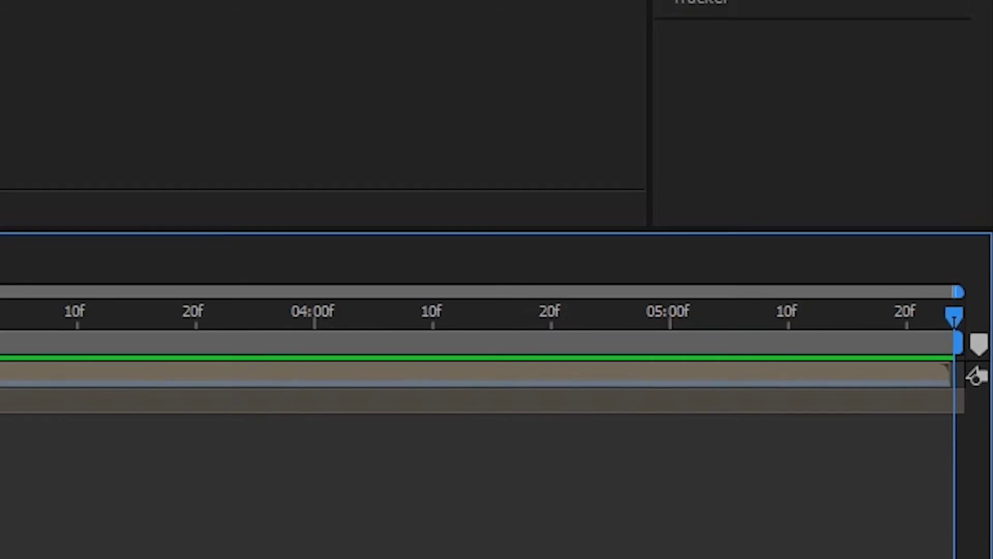
key("Home")
key("space")
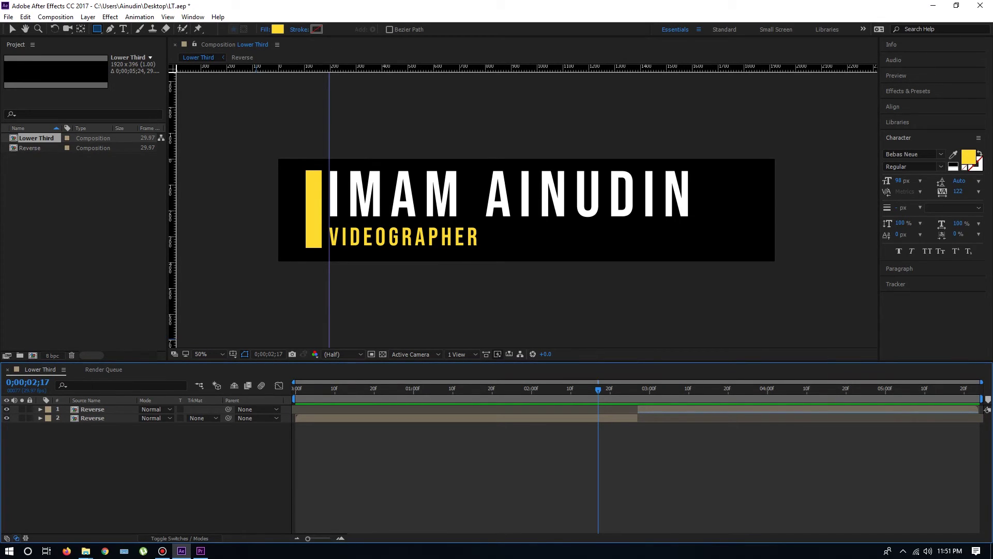
Step: In Premiere Pro, move the sequence playhead to 00:00:09:41
left_click(201, 551)
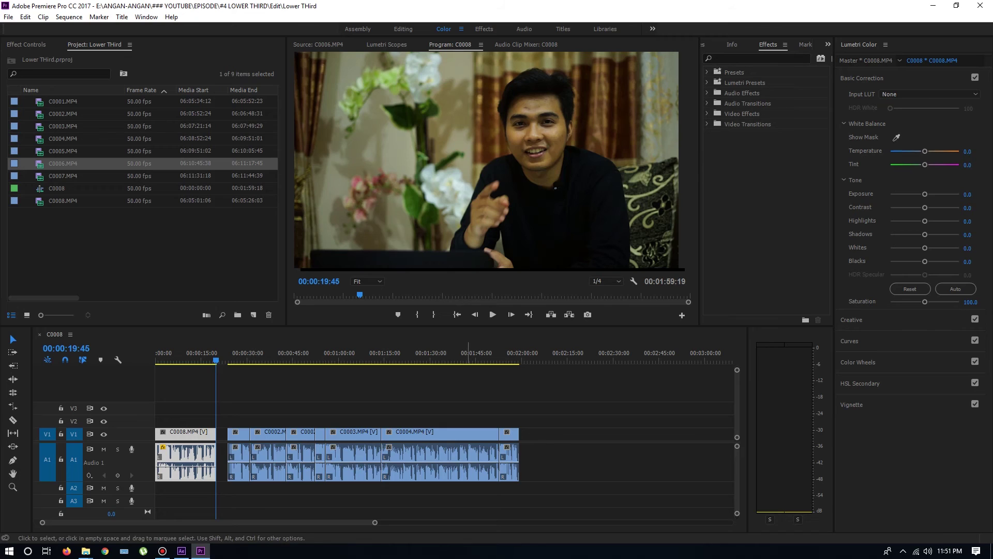
left_click(495, 386)
left_click_drag(208, 357, 186, 357)
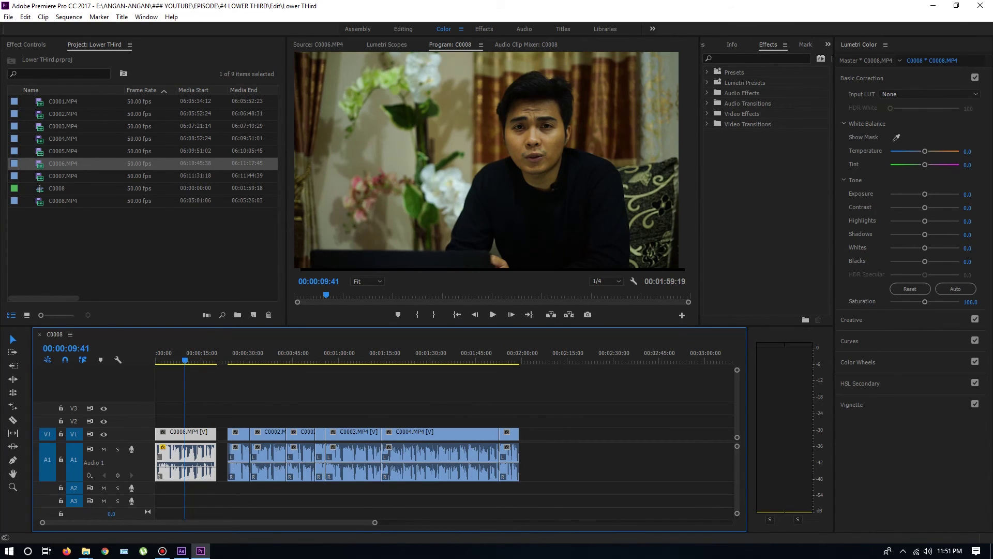
Step: Import the Lower Third composition from LT.aep via Adobe Dynamic Link
left_click(8, 16)
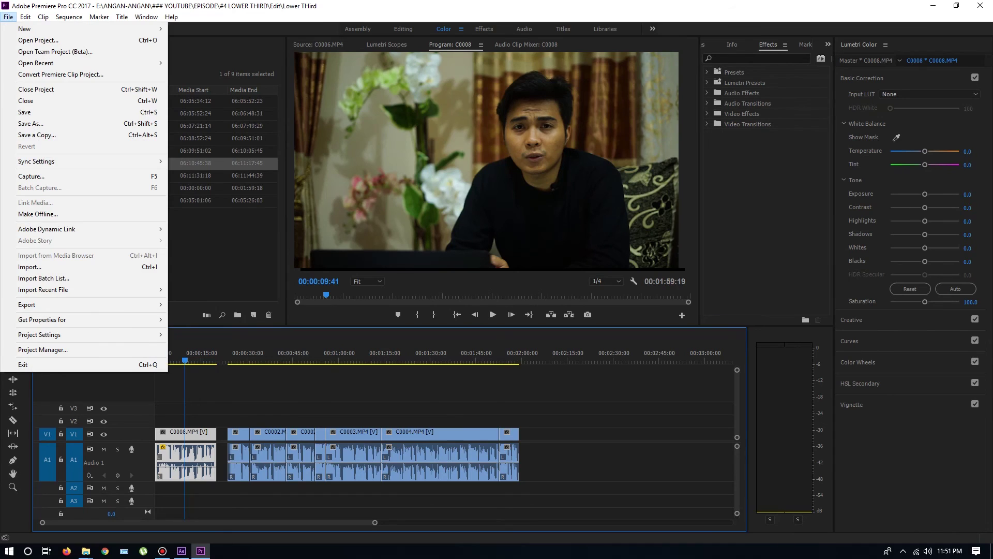
mouse_move(52, 229)
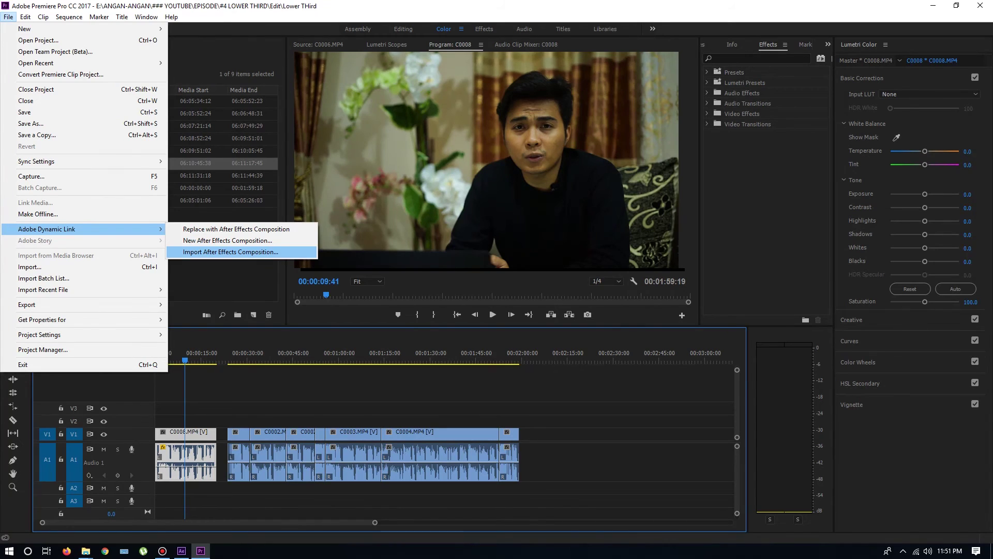
left_click(230, 251)
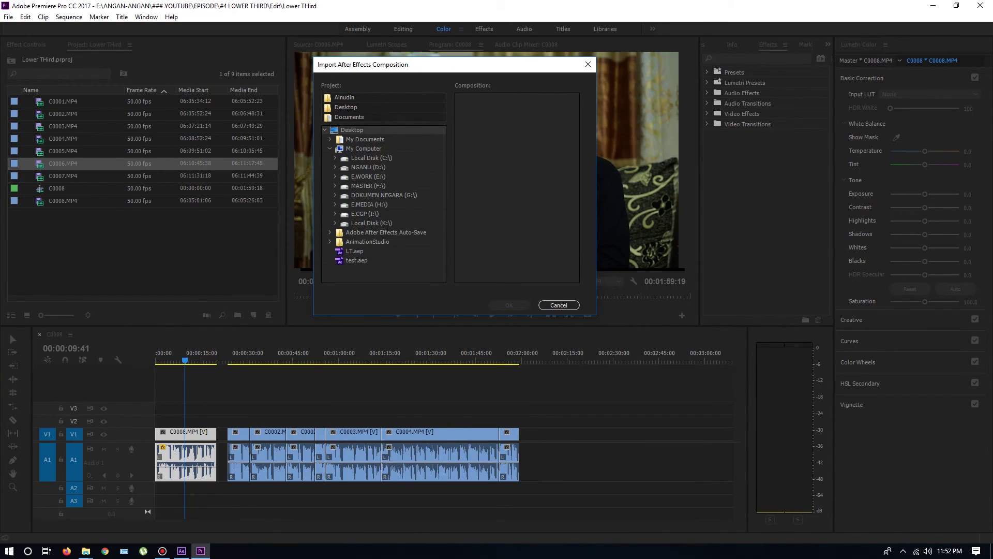
left_click(355, 250)
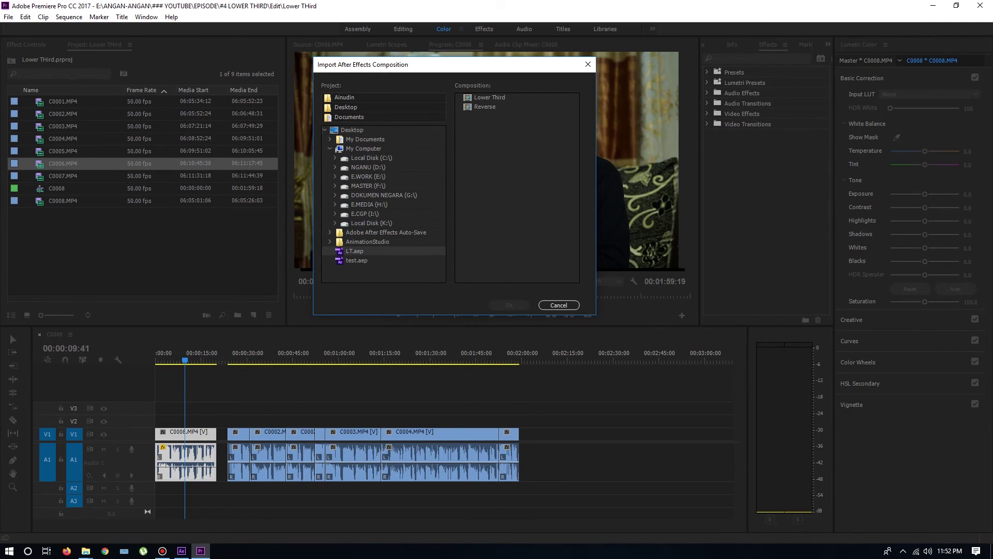
left_click(489, 97)
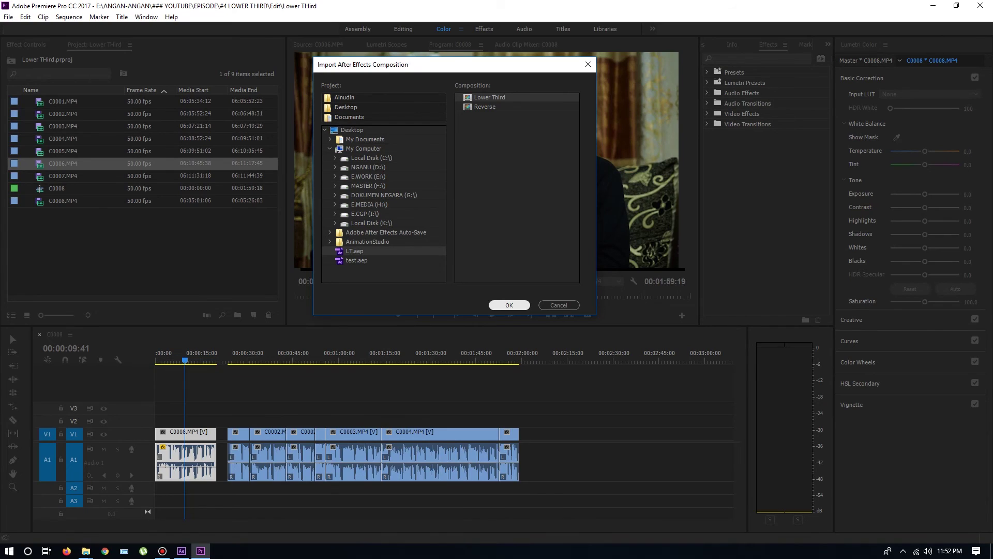
left_click(509, 305)
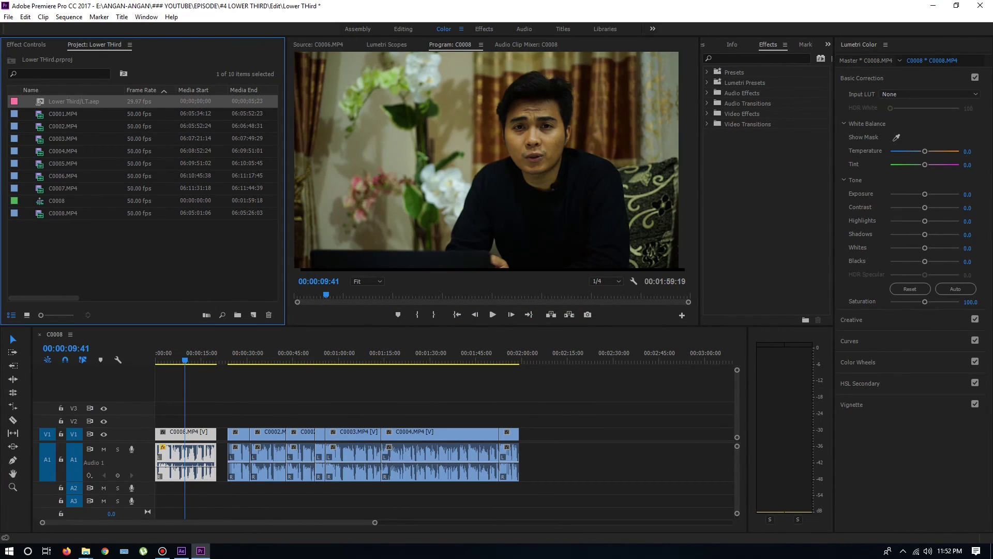
Step: Place Lower Third/LT.aep on V2 over the talking-head clip, scaled to 58 and moved bottom-left
left_click_drag(73, 102, 188, 420)
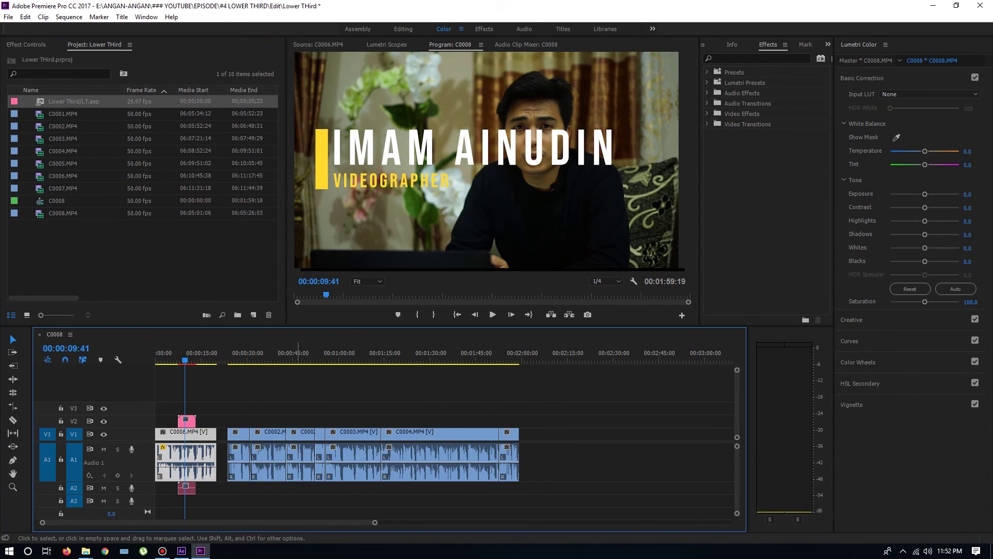
left_click(192, 421)
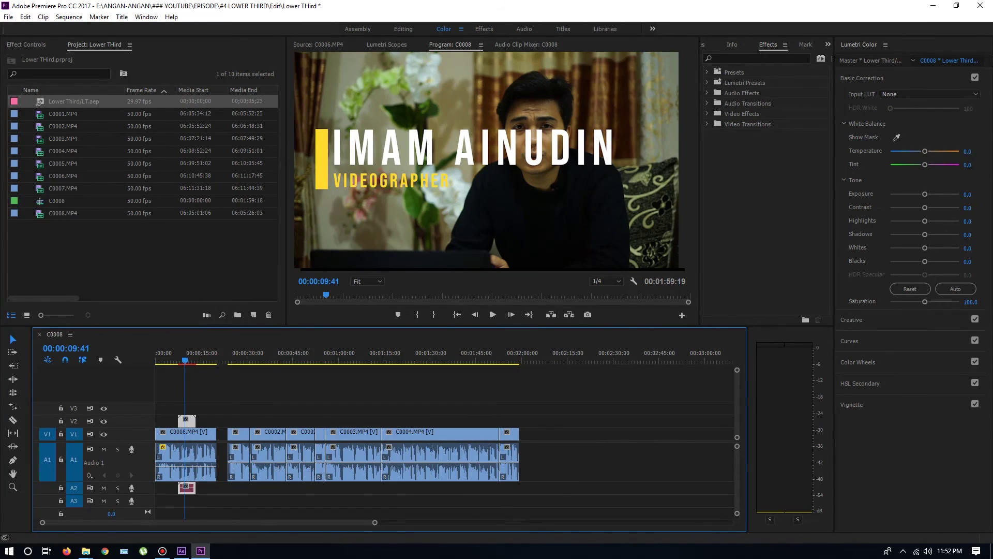
left_click(26, 45)
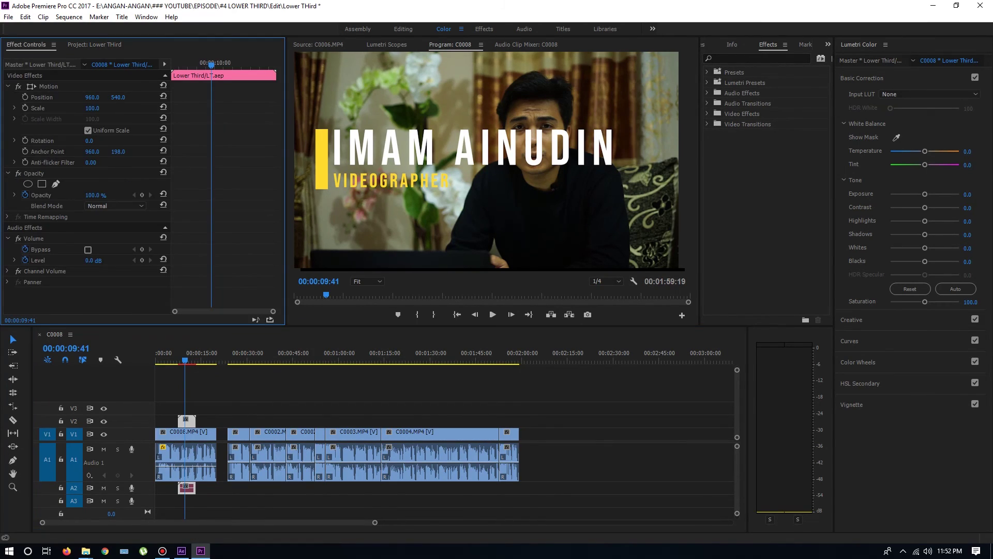
left_click(49, 87)
left_click_drag(465, 155, 466, 219)
left_click_drag(92, 108, 71, 108)
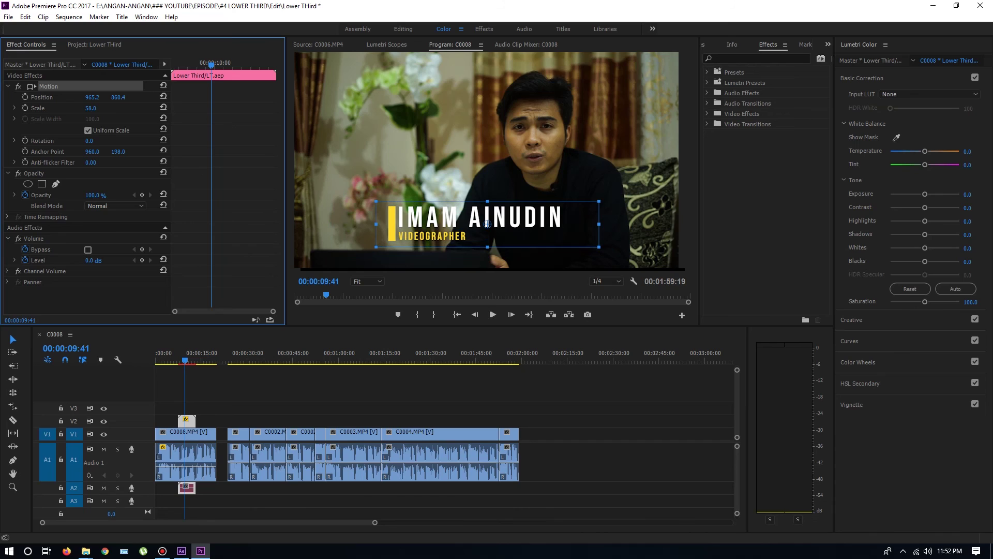
left_click_drag(487, 224, 565, 238)
left_click_drag(568, 241, 410, 239)
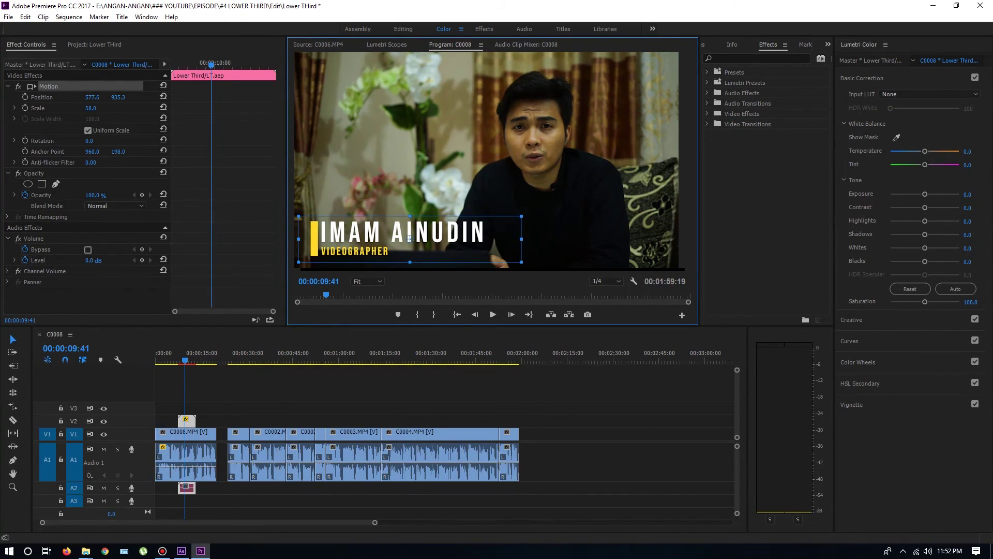
left_click(423, 388)
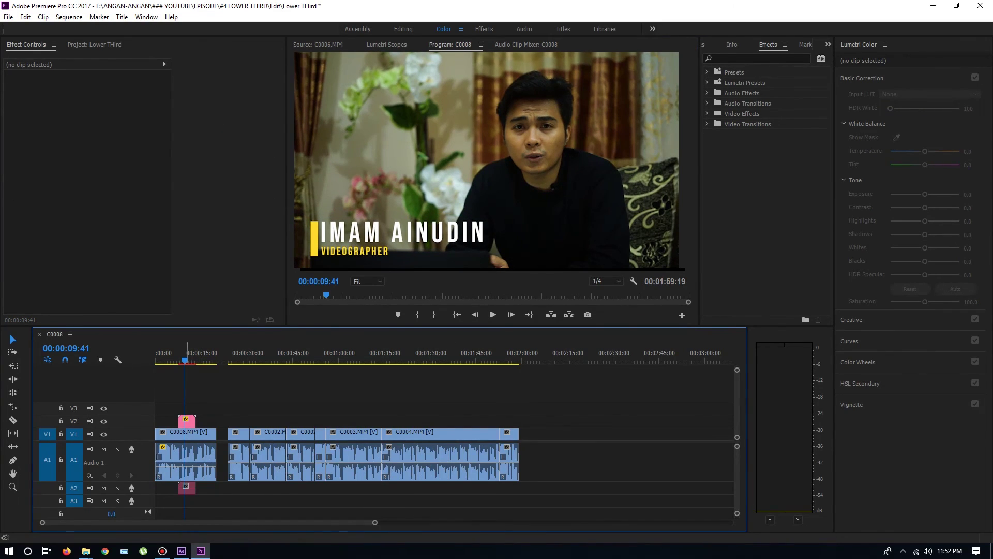
left_click_drag(182, 359, 179, 359)
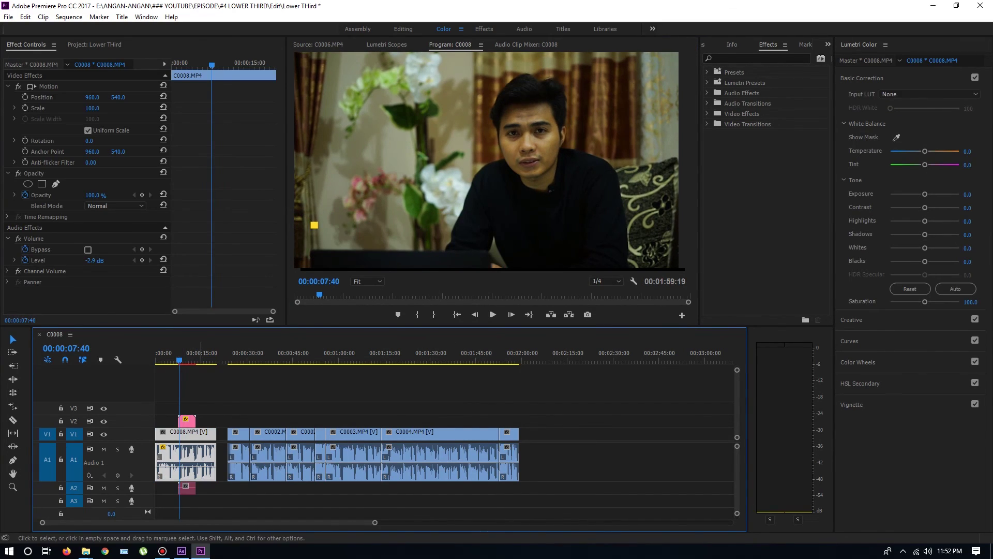
key("space")
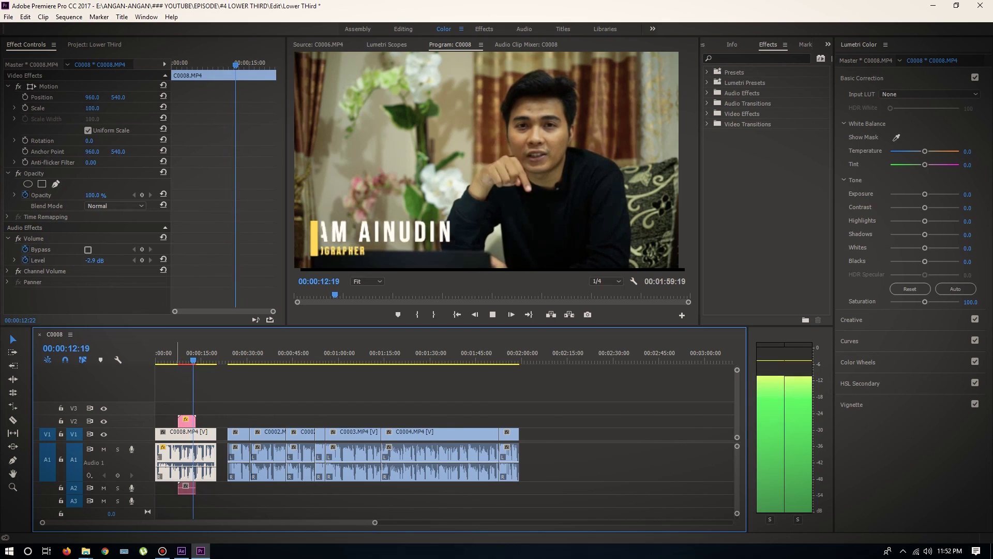
key("space")
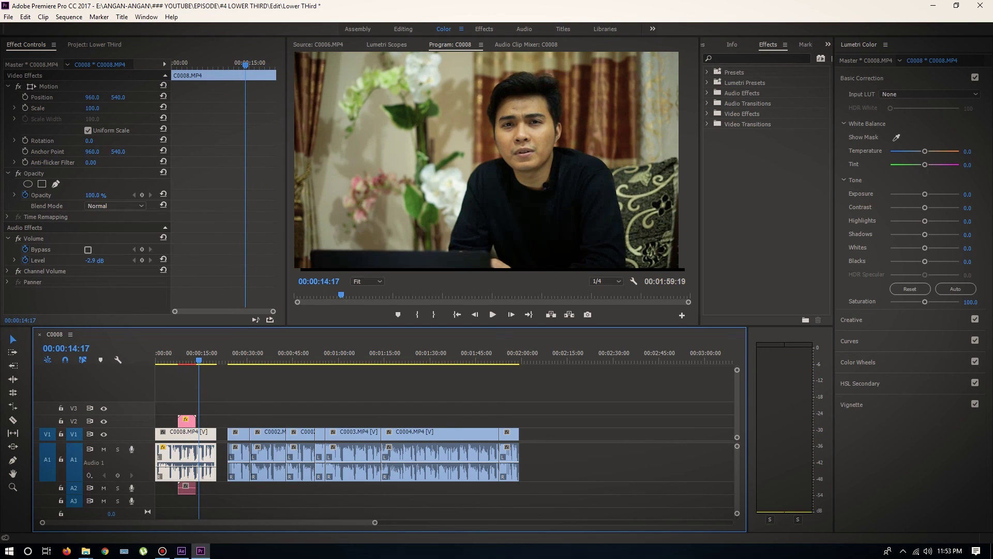